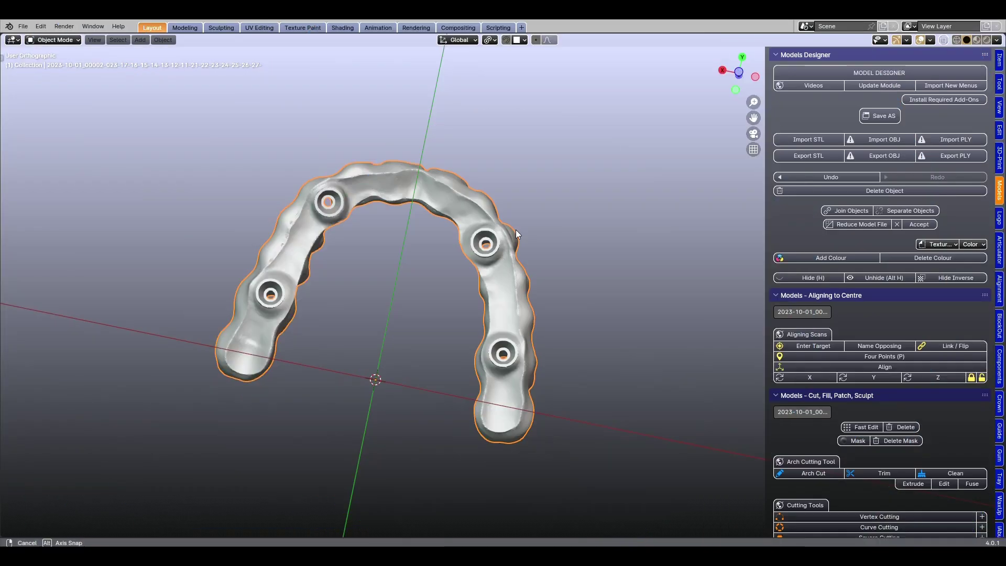
# Orbit the view to look down onto the upper arch's biting surfaces.
pyautogui.moveTo(515, 229)
pyautogui.mouseDown(button='middle')
pyautogui.moveTo(505, 278)
pyautogui.moveTo(396, 401)
pyautogui.moveTo(353, 401)
pyautogui.moveTo(507, 392)
pyautogui.moveTo(332, 359)
pyautogui.moveTo(424, 363)
pyautogui.moveTo(465, 260)
pyautogui.moveTo(521, 258)
pyautogui.moveTo(386, 248)
pyautogui.moveTo(386, 268)
pyautogui.moveTo(377, 262)
pyautogui.moveTo(398, 269)
pyautogui.moveTo(389, 269)
pyautogui.moveTo(447, 255)
pyautogui.mouseUp(button='middle')
# Add an alignment target and mark reference points from the left back molar to a right-side tooth.
pyautogui.scroll(2, 412, 275)
pyautogui.scroll(-1, 448, 256)
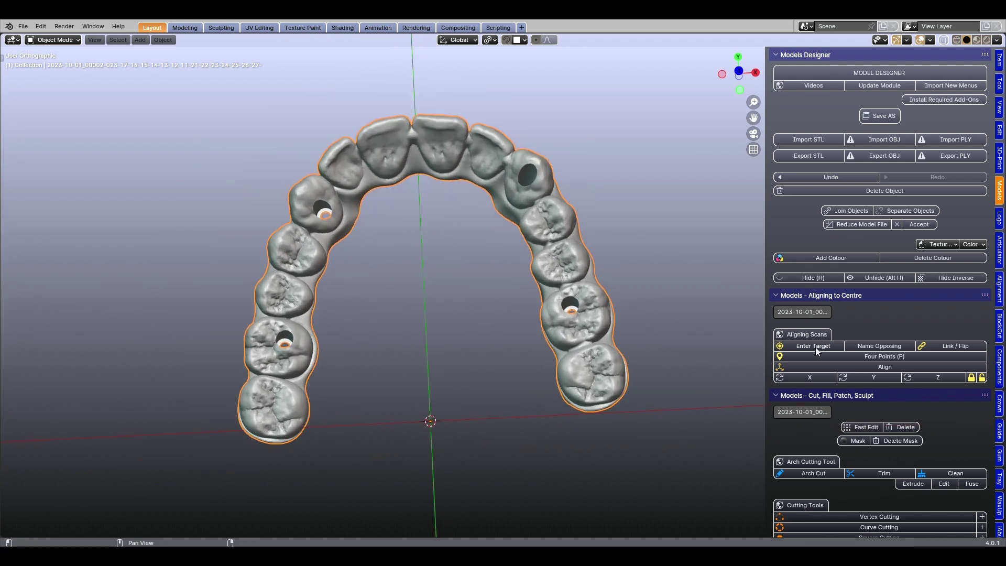
pyautogui.click(813, 349)
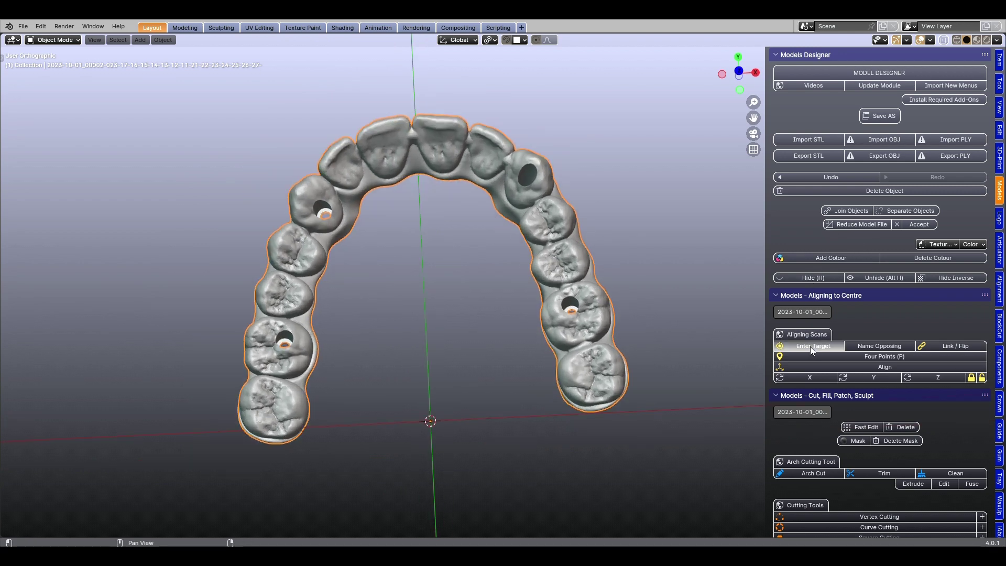
pyautogui.keyDown('shift'); pyautogui.rightClick(256, 388); pyautogui.keyUp('shift')
pyautogui.click(880, 356)
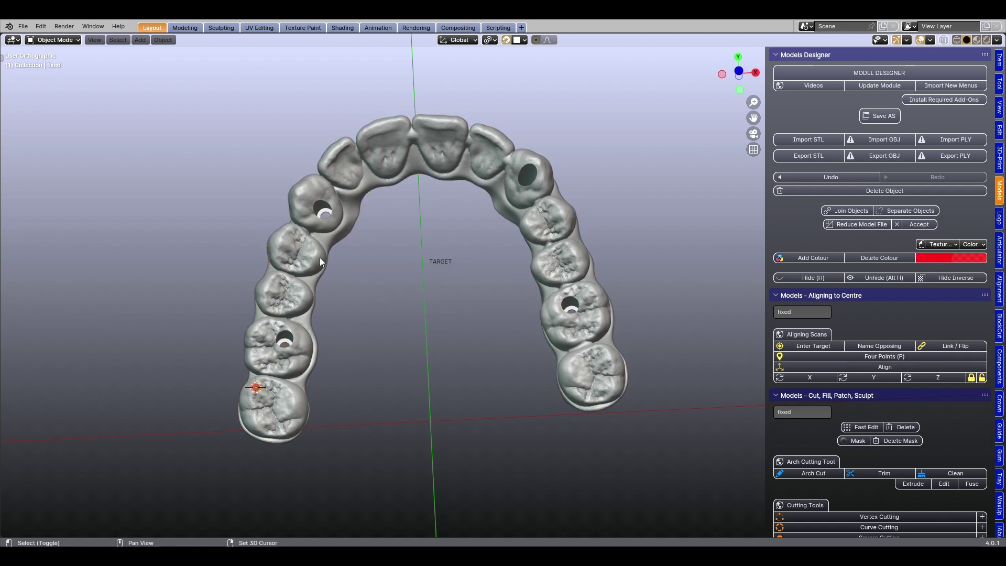
pyautogui.keyDown('shift'); pyautogui.rightClick(278, 240); pyautogui.keyUp('shift')
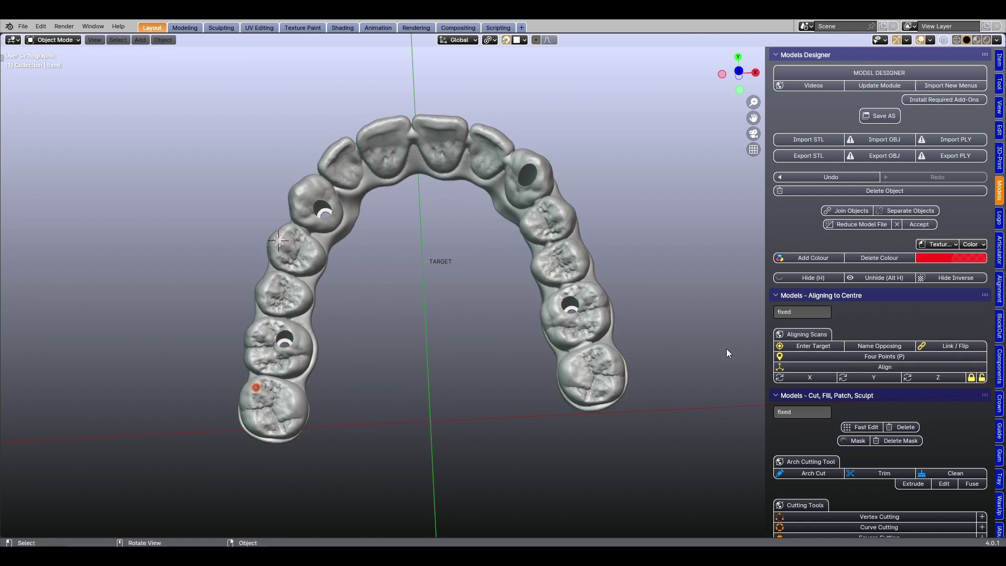
pyautogui.click(904, 361)
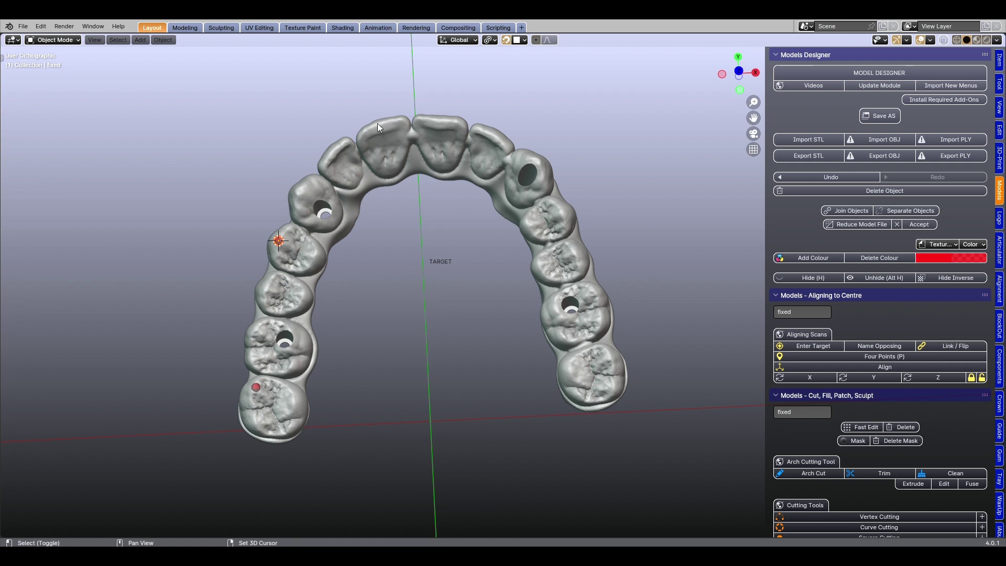
pyautogui.click(885, 356)
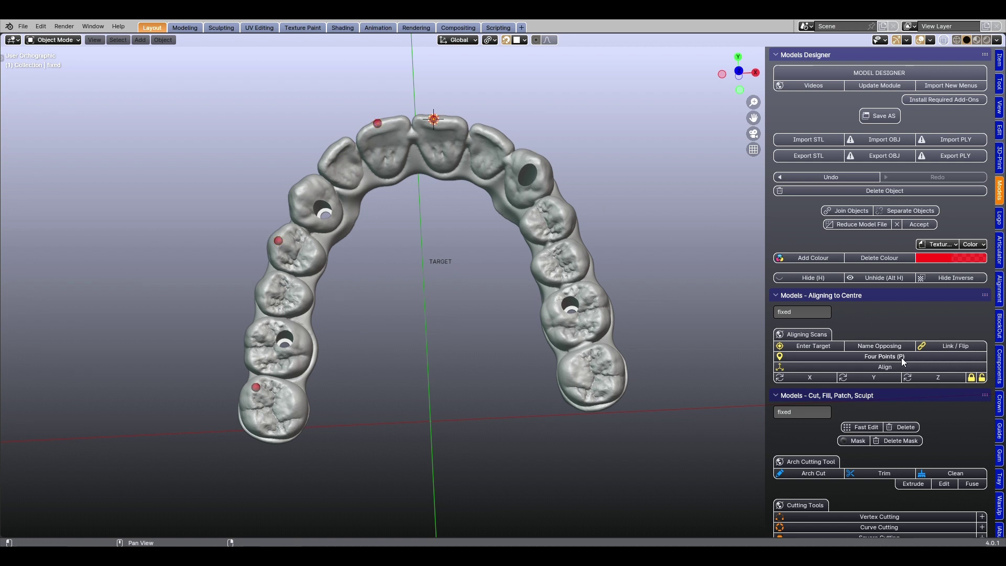
pyautogui.keyDown('shift'); pyautogui.rightClick(564, 212); pyautogui.keyUp('shift')
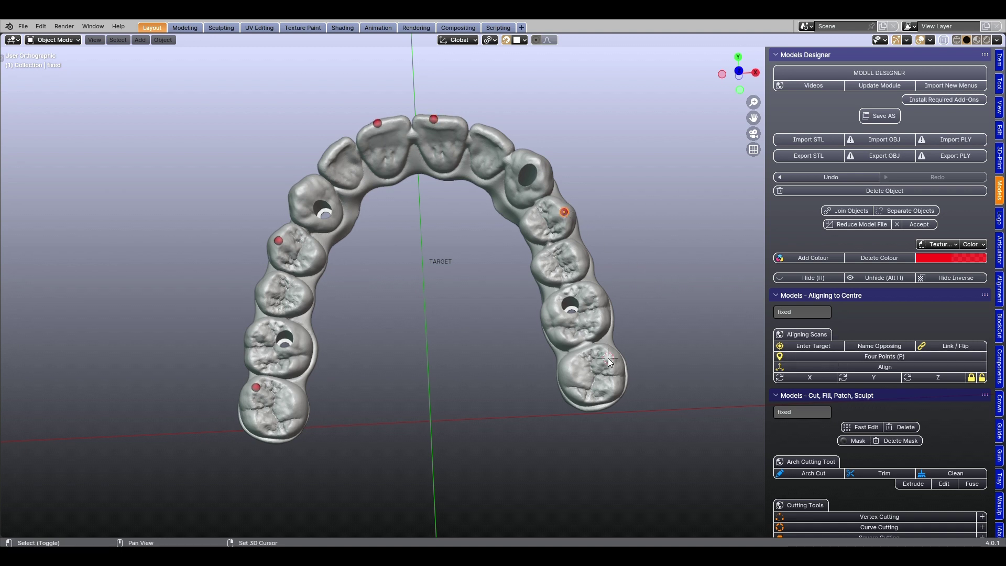
# Align the arch to the grid using the four marked points.
pyautogui.click(883, 366)
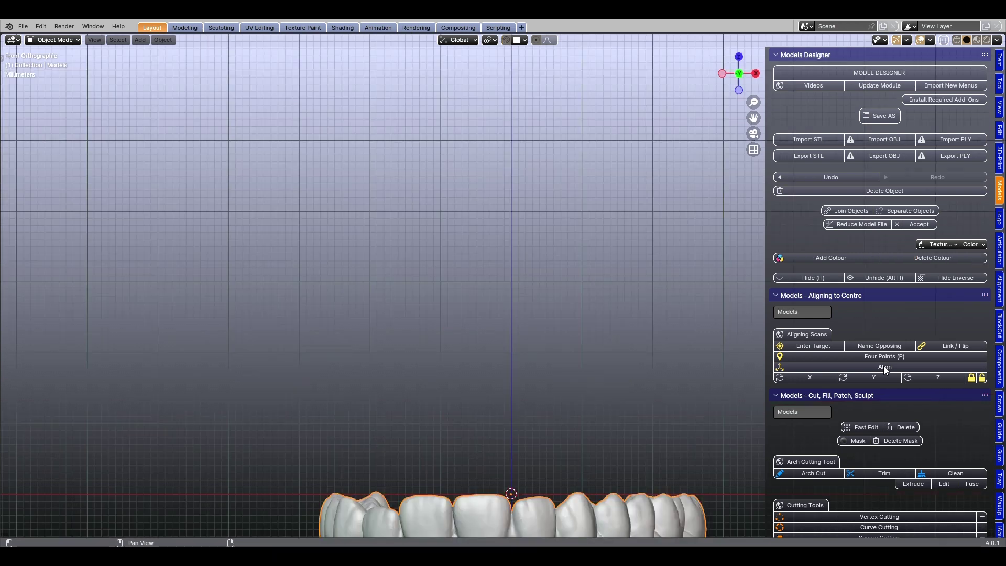
pyautogui.scroll(-4, 419, 325)
pyautogui.moveTo(482, 379)
pyautogui.mouseDown(button='middle')
pyautogui.moveTo(514, 470)
pyautogui.moveTo(476, 332)
pyautogui.mouseUp(button='middle')
# Bring up the IBar tools and tilt the arch top-down so the implant holes show.
pyautogui.scroll(3, 476, 314)
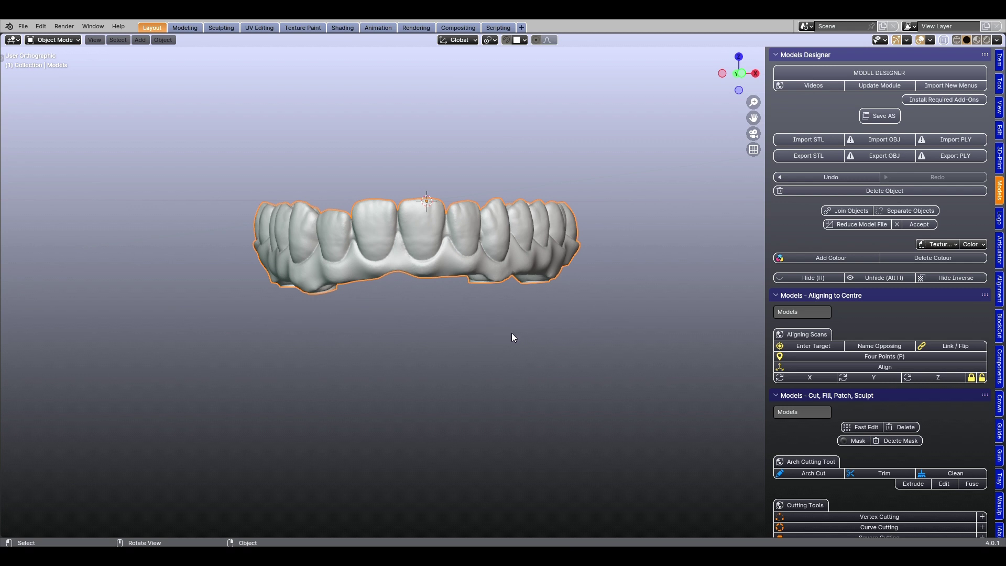
pyautogui.scroll(-2, 982, 412)
pyautogui.scroll(-3, 962, 401)
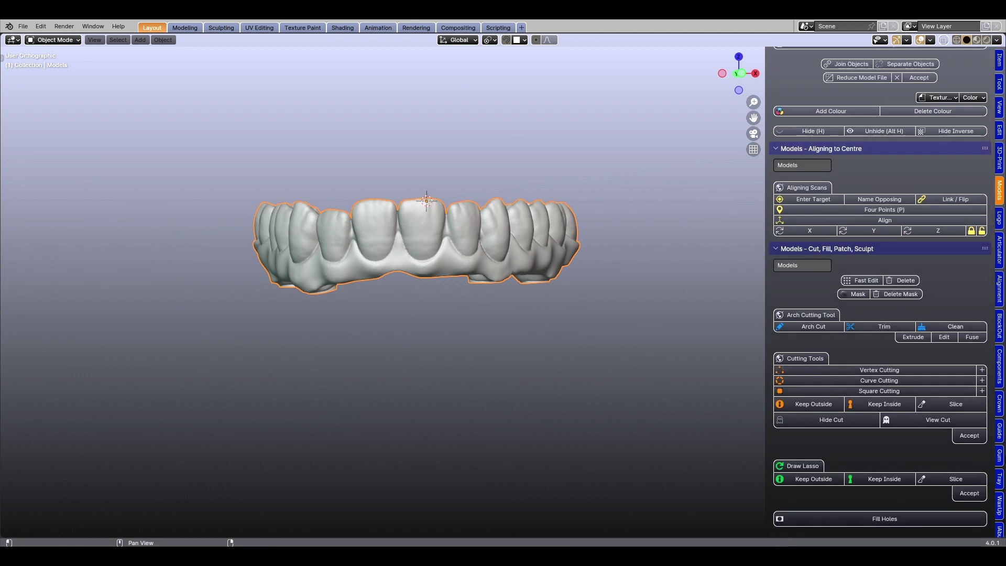
pyautogui.scroll(-2, 975, 466)
pyautogui.scroll(-2, 998, 503)
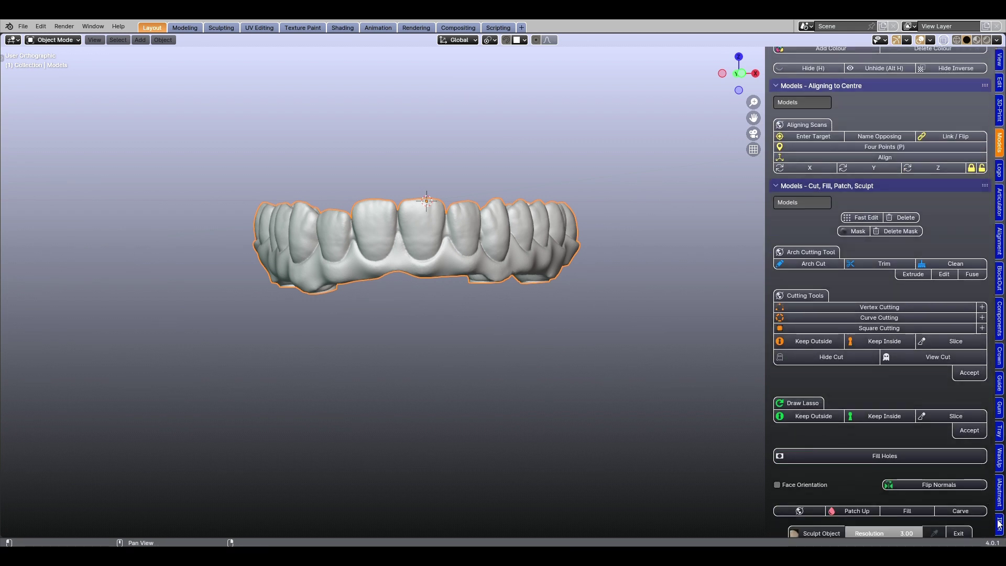
pyautogui.click(1000, 524)
pyautogui.moveTo(562, 371)
pyautogui.mouseDown(button='middle')
pyautogui.moveTo(472, 337)
pyautogui.moveTo(444, 294)
pyautogui.moveTo(426, 366)
pyautogui.moveTo(417, 247)
pyautogui.moveTo(438, 269)
pyautogui.moveTo(428, 223)
pyautogui.mouseUp(button='middle')
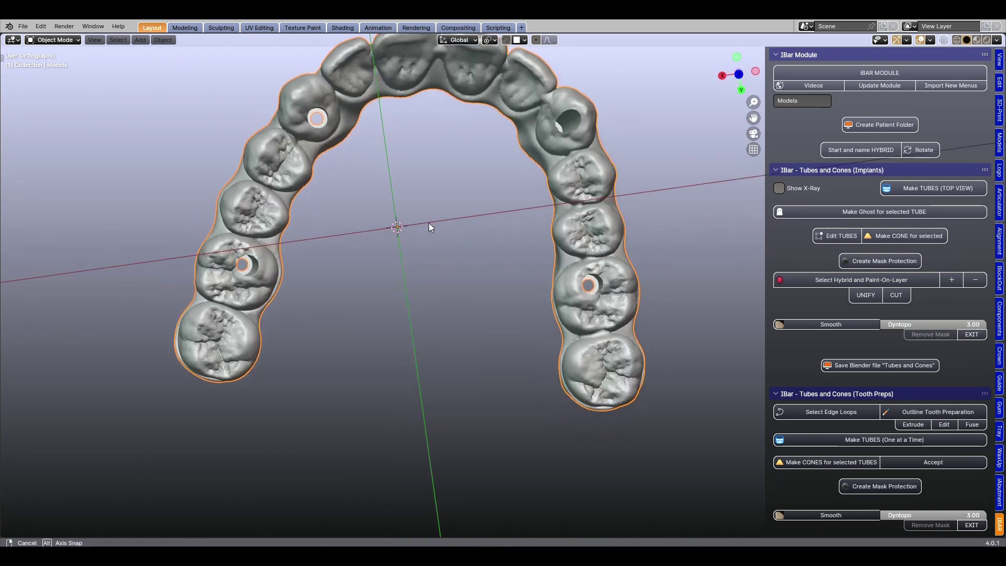
pyautogui.moveTo(470, 331)
pyautogui.mouseDown(button='middle')
pyautogui.moveTo(486, 299)
pyautogui.moveTo(447, 239)
pyautogui.moveTo(449, 217)
pyautogui.moveTo(457, 252)
pyautogui.moveTo(418, 288)
pyautogui.moveTo(426, 304)
pyautogui.mouseUp(button='middle')
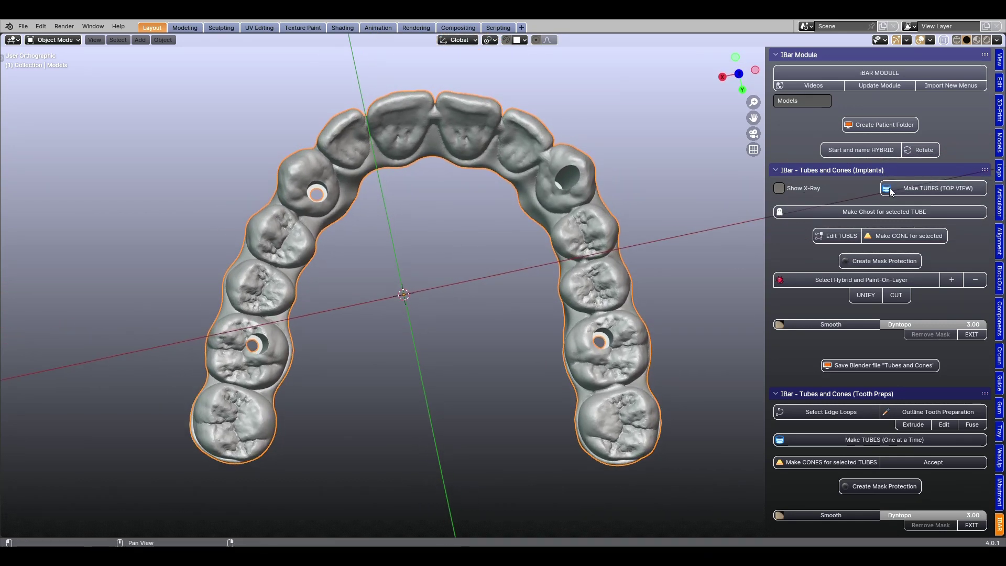
# Start the Hybrid object and seat a tube in the upper implant hole.
pyautogui.click(836, 152)
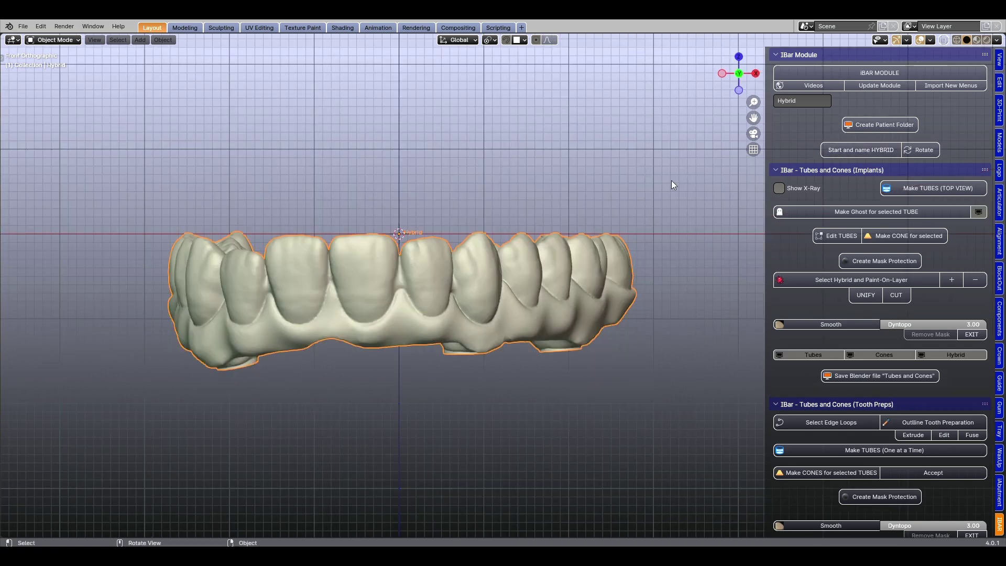
pyautogui.moveTo(524, 323)
pyautogui.mouseDown(button='middle')
pyautogui.moveTo(438, 348)
pyautogui.moveTo(489, 311)
pyautogui.moveTo(356, 308)
pyautogui.moveTo(517, 243)
pyautogui.mouseUp(button='middle')
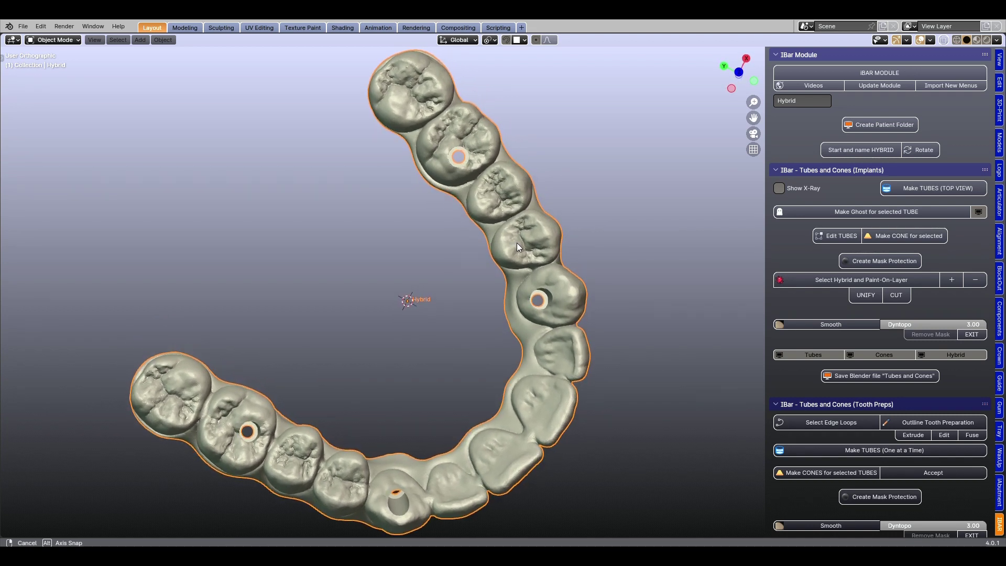
pyautogui.keyDown('shift'); pyautogui.rightClick(476, 145); pyautogui.keyUp('shift')
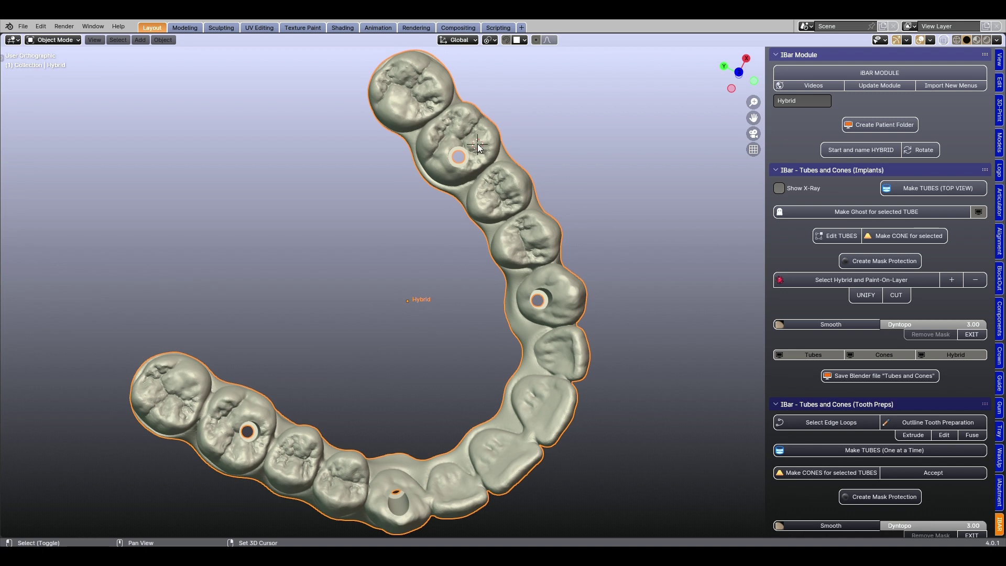
pyautogui.click(897, 187)
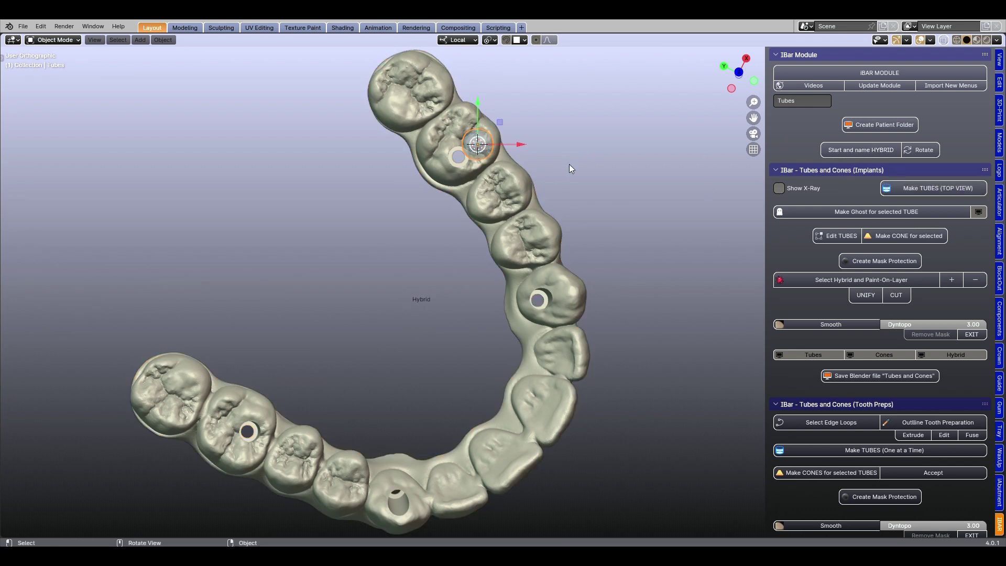
pyautogui.moveTo(478, 147); pyautogui.dragTo(458, 156)
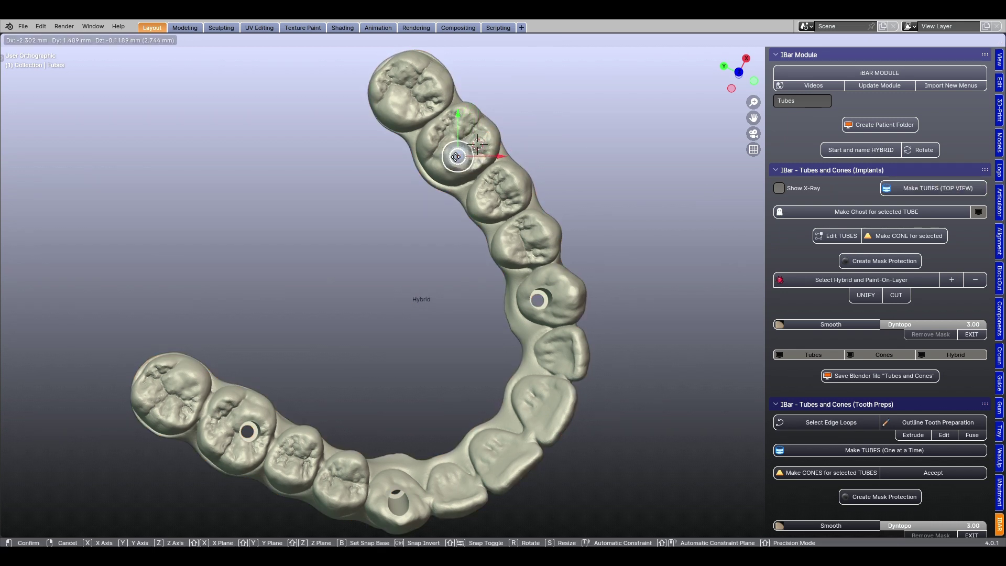
# Add a second tube and position it in the next implant hole.
pyautogui.click(558, 293)
pyautogui.moveTo(558, 293)
pyautogui.mouseDown(button='middle')
pyautogui.moveTo(476, 355)
pyautogui.moveTo(486, 348)
pyautogui.mouseUp(button='middle')
pyautogui.keyDown('shift'); pyautogui.rightClick(504, 391); pyautogui.keyUp('shift')
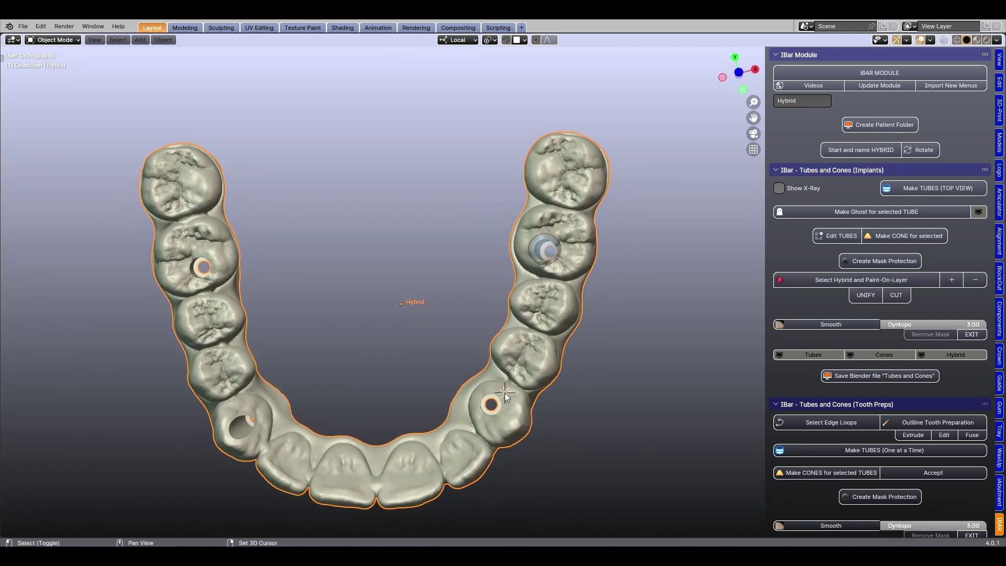
pyautogui.click(908, 187)
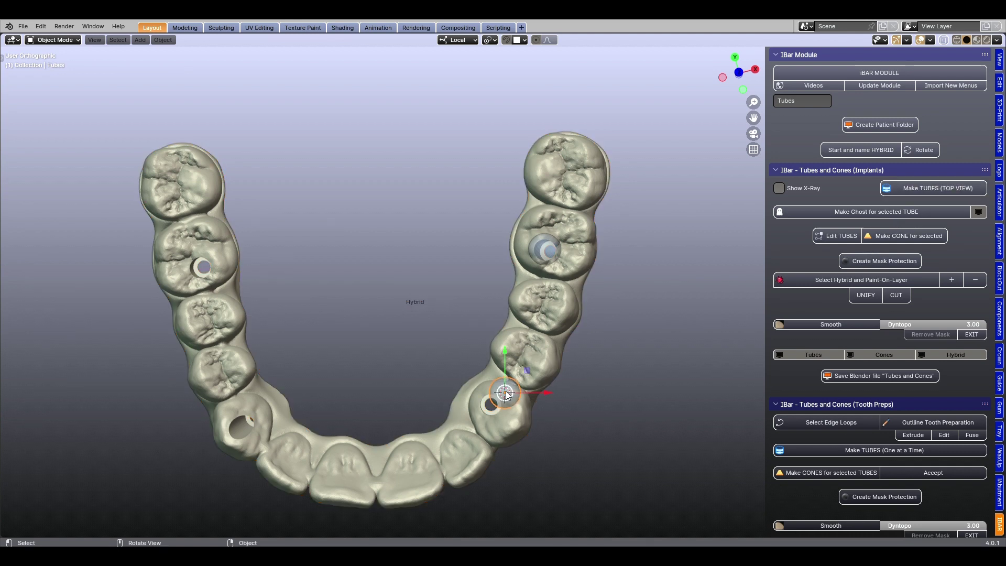
pyautogui.press('g')
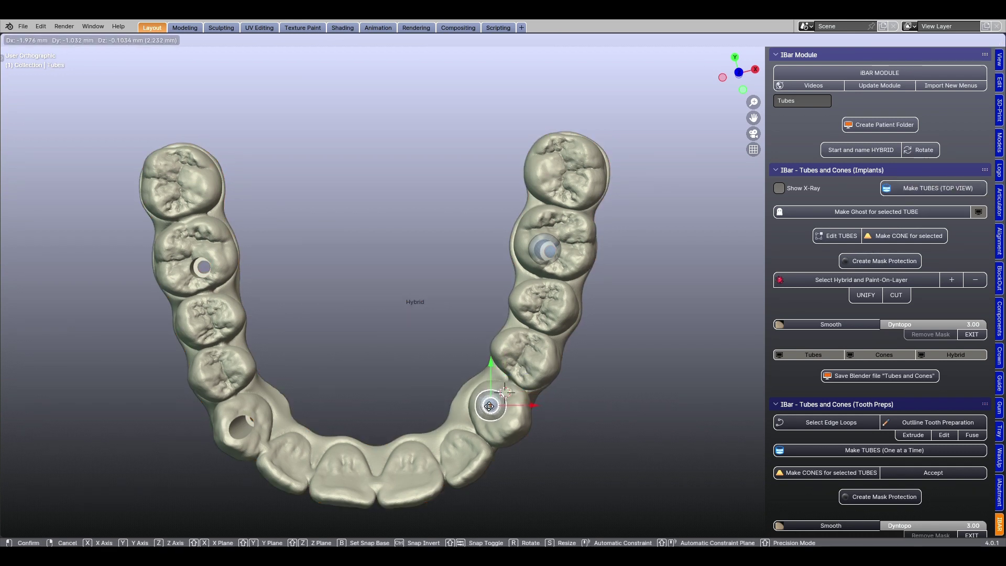
pyautogui.click(489, 406)
# Check the front tube, then seat a tube in the last implant hole.
pyautogui.click(416, 451)
pyautogui.moveTo(331, 415); pyautogui.dragTo(400, 408, button='middle')
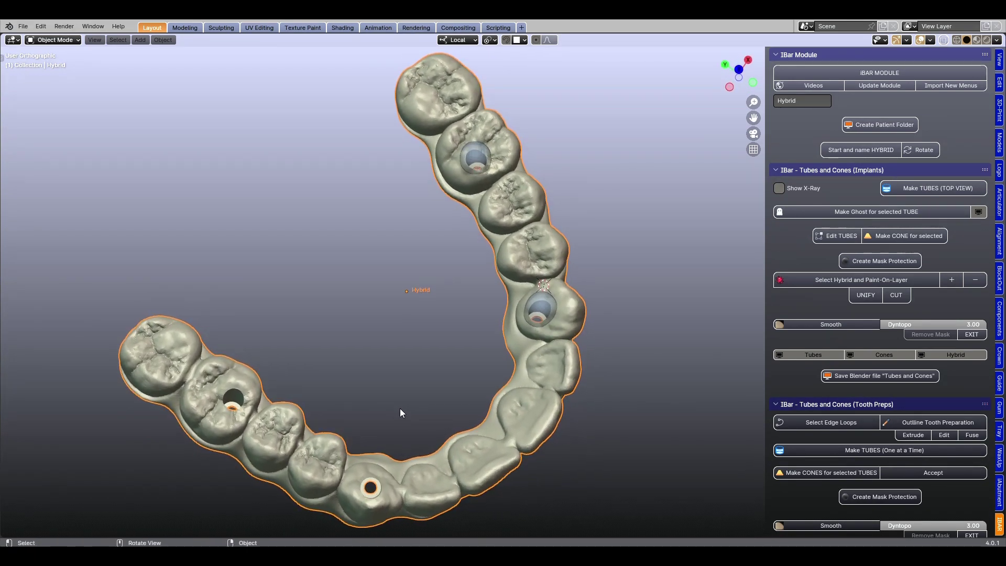
pyautogui.click(381, 480)
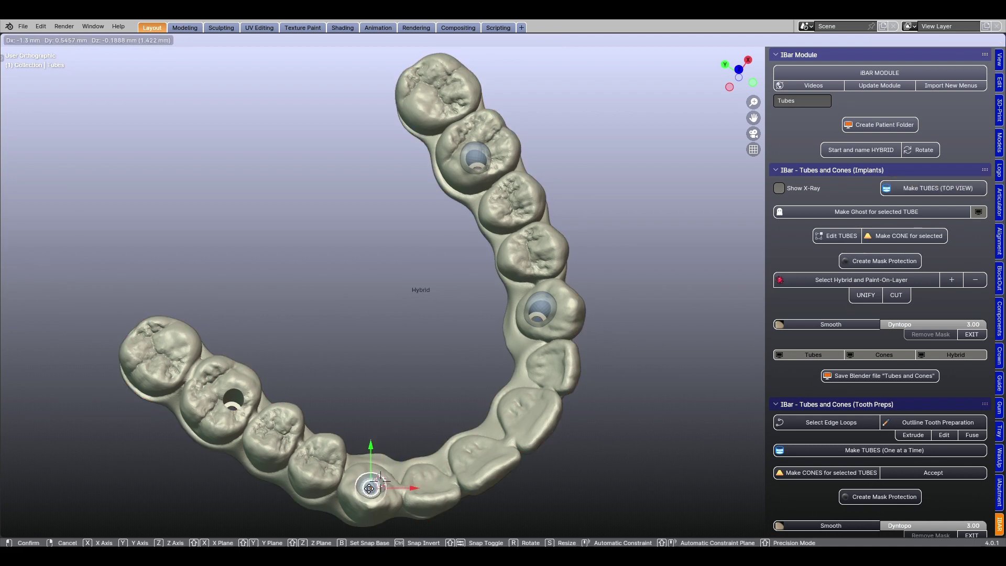
pyautogui.moveTo(376, 372)
pyautogui.mouseDown(button='middle')
pyautogui.moveTo(279, 384)
pyautogui.moveTo(256, 371)
pyautogui.mouseUp(button='middle')
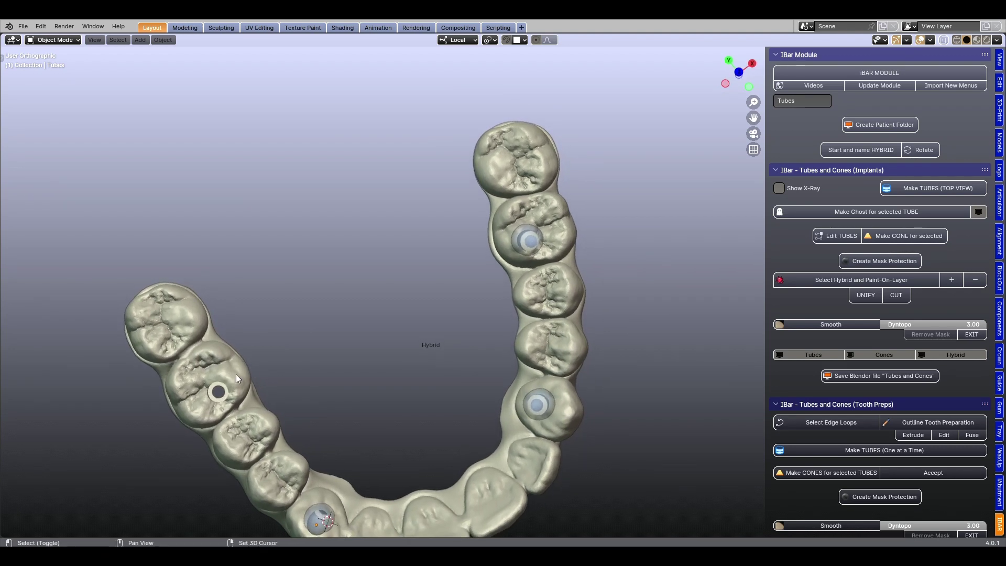
pyautogui.keyDown('shift'); pyautogui.rightClick(201, 373); pyautogui.keyUp('shift')
pyautogui.click(921, 188)
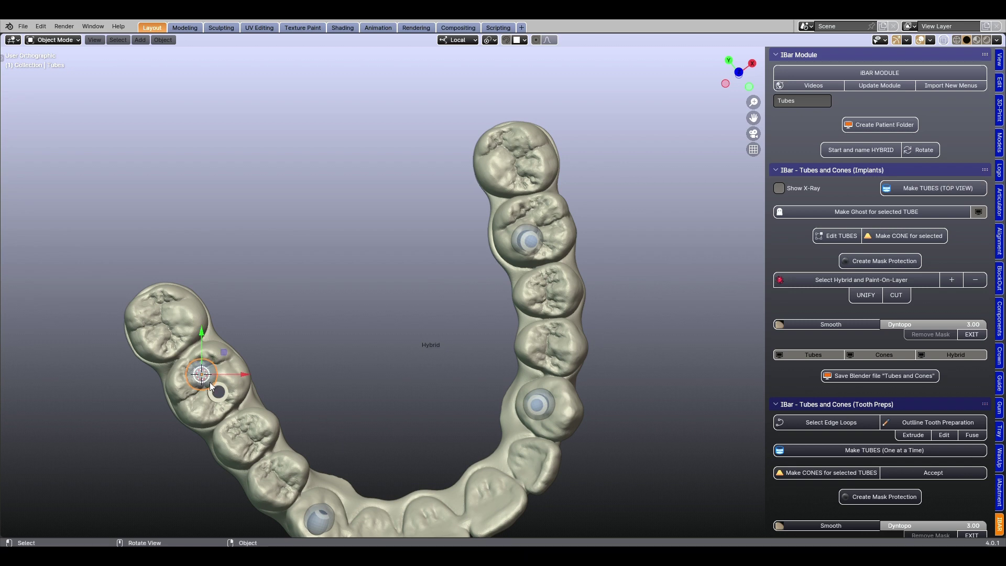
pyautogui.moveTo(200, 371); pyautogui.dragTo(218, 392)
# From a front view, raise the right tube and a middle tube upward through the teeth.
pyautogui.moveTo(319, 385)
pyautogui.mouseDown(button='middle')
pyautogui.moveTo(354, 255)
pyautogui.moveTo(315, 171)
pyautogui.mouseUp(button='middle')
pyautogui.scroll(-3, 623, 445)
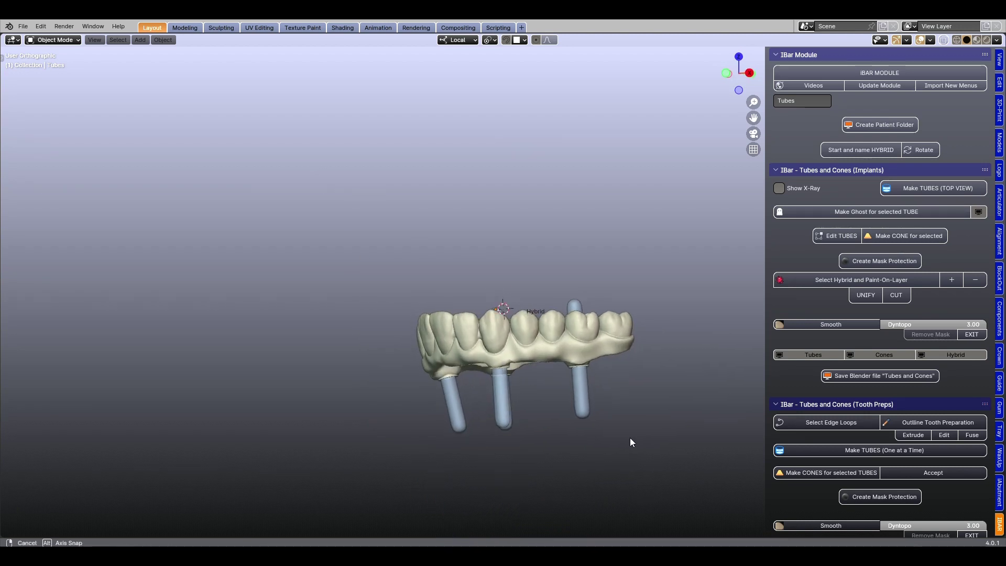
pyautogui.moveTo(630, 438); pyautogui.dragTo(583, 407, button='middle')
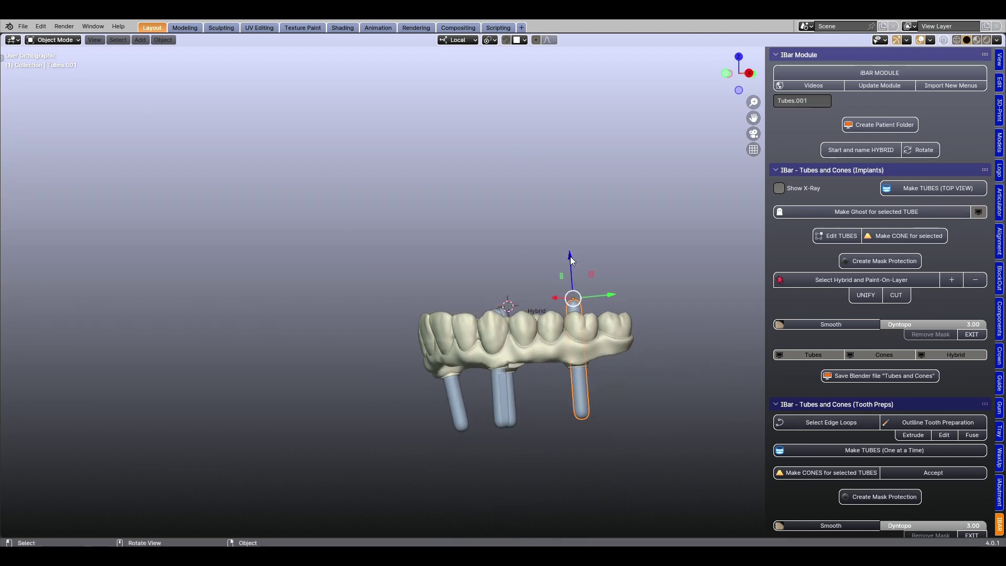
pyautogui.moveTo(570, 256); pyautogui.dragTo(571, 244)
pyautogui.click(495, 392)
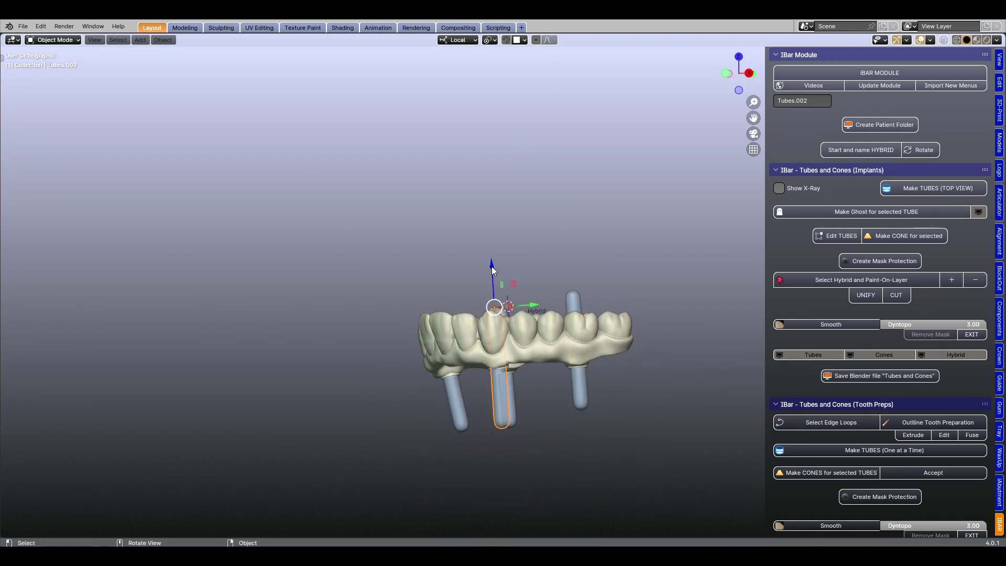
pyautogui.moveTo(492, 270); pyautogui.dragTo(492, 266)
# Raise the other middle tube and the left tube higher along Z, then select the right tube.
pyautogui.moveTo(511, 419)
pyautogui.mouseDown(button='middle')
pyautogui.moveTo(633, 407)
pyautogui.moveTo(454, 400)
pyautogui.mouseUp(button='middle')
pyautogui.click(403, 360)
pyautogui.moveTo(405, 255); pyautogui.dragTo(405, 238)
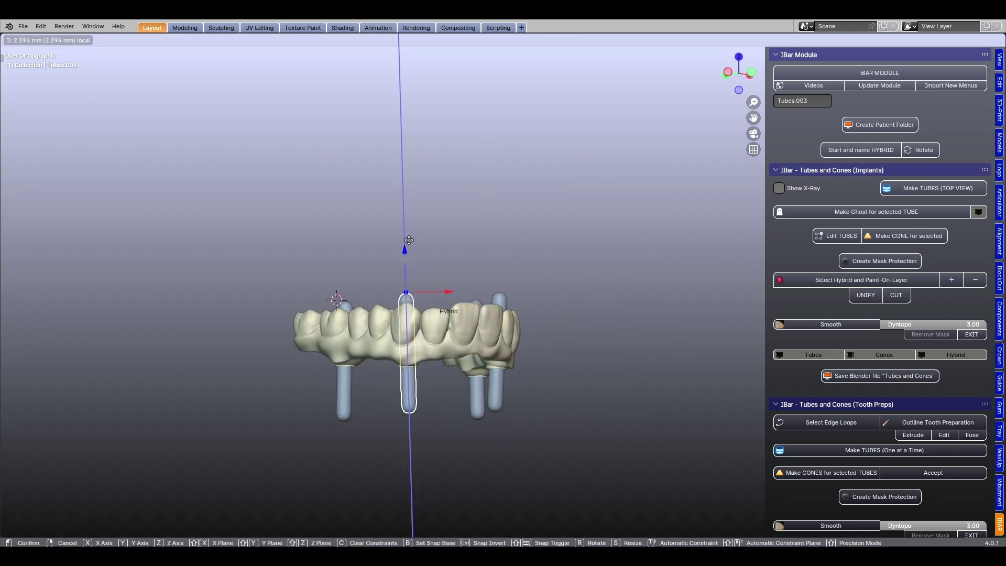
pyautogui.click(349, 391)
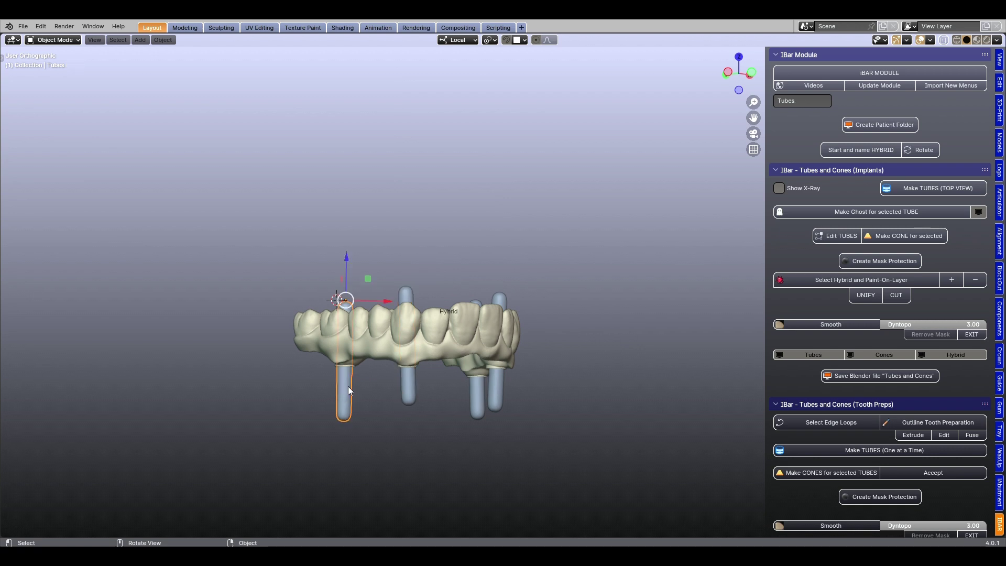
pyautogui.moveTo(353, 259); pyautogui.dragTo(353, 242)
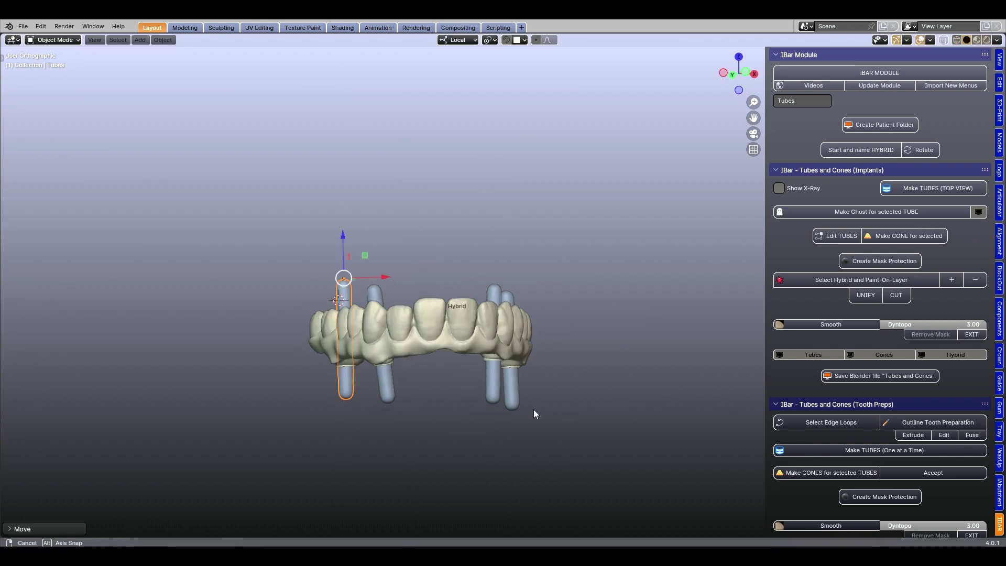
pyautogui.moveTo(533, 410)
pyautogui.mouseDown(button='middle')
pyautogui.moveTo(435, 411)
pyautogui.moveTo(408, 326)
pyautogui.moveTo(451, 316)
pyautogui.moveTo(406, 341)
pyautogui.moveTo(449, 331)
pyautogui.moveTo(477, 369)
pyautogui.moveTo(434, 383)
pyautogui.mouseUp(button='middle')
pyautogui.click(423, 378)
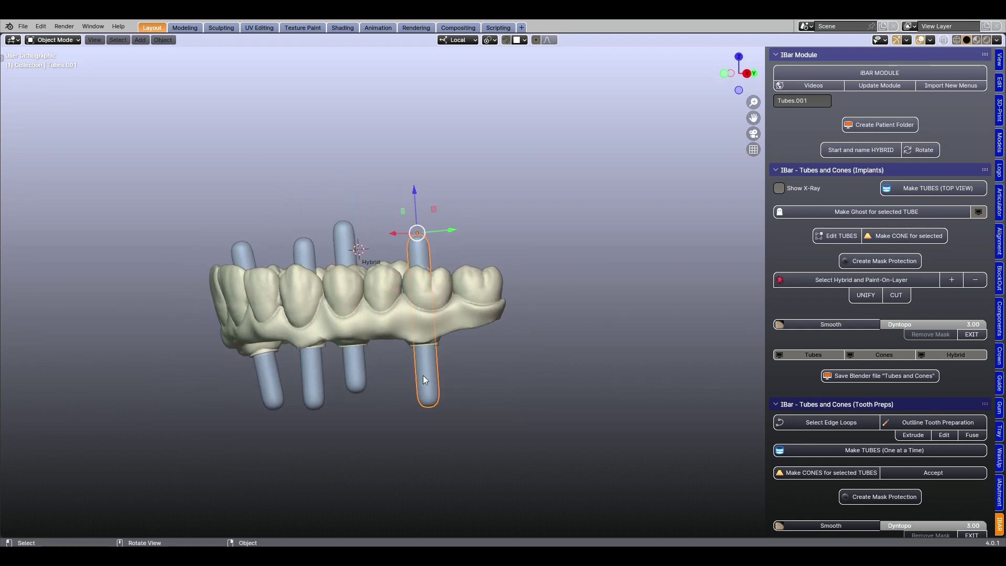
# Swell the right tube's bottom end into a bulb, with X-ray view turned off.
pyautogui.click(839, 237)
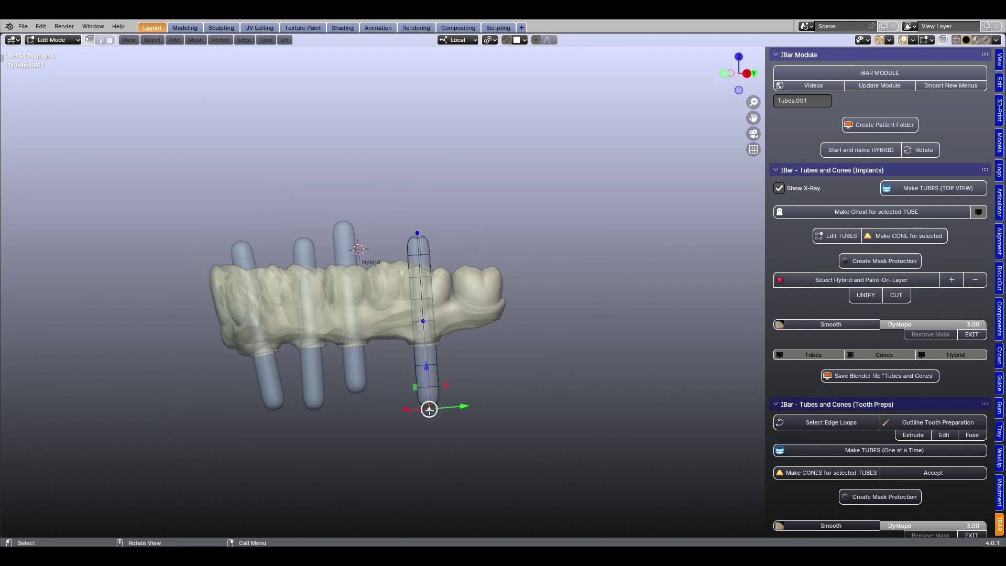
pyautogui.click(778, 188)
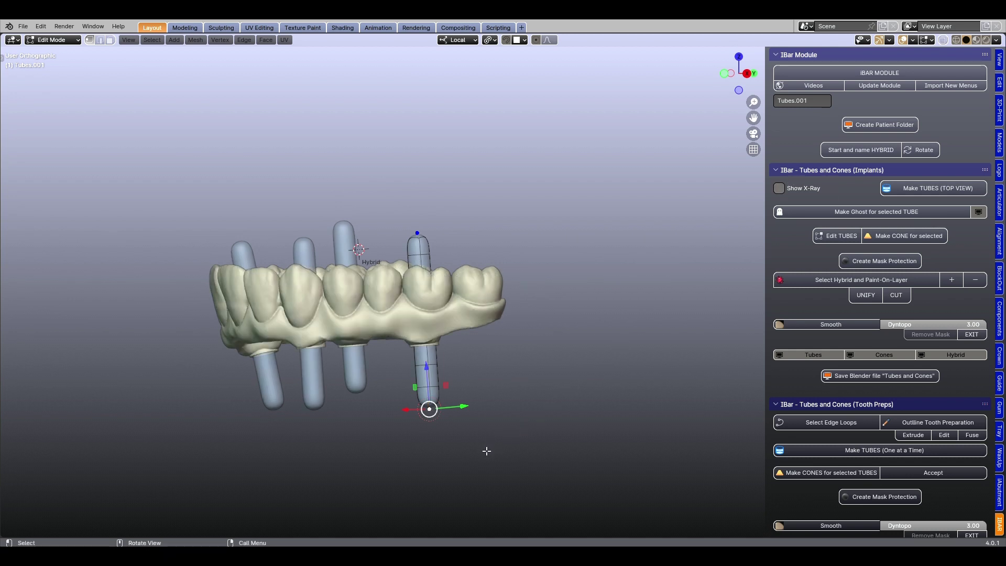
pyautogui.press('s')
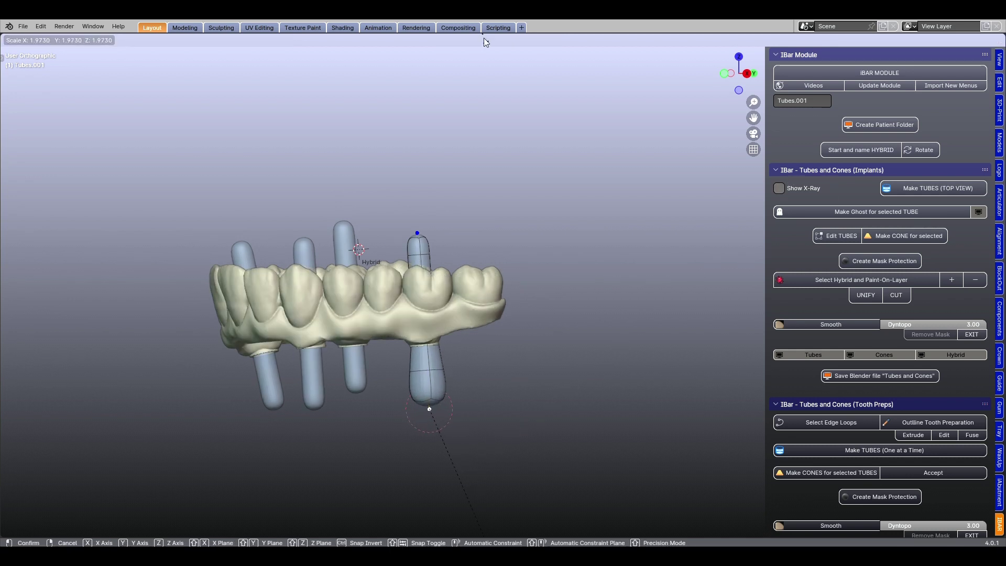
pyautogui.click(472, 102)
pyautogui.moveTo(474, 105)
pyautogui.mouseDown(button='middle')
pyautogui.moveTo(531, 167)
pyautogui.moveTo(526, 302)
pyautogui.mouseUp(button='middle')
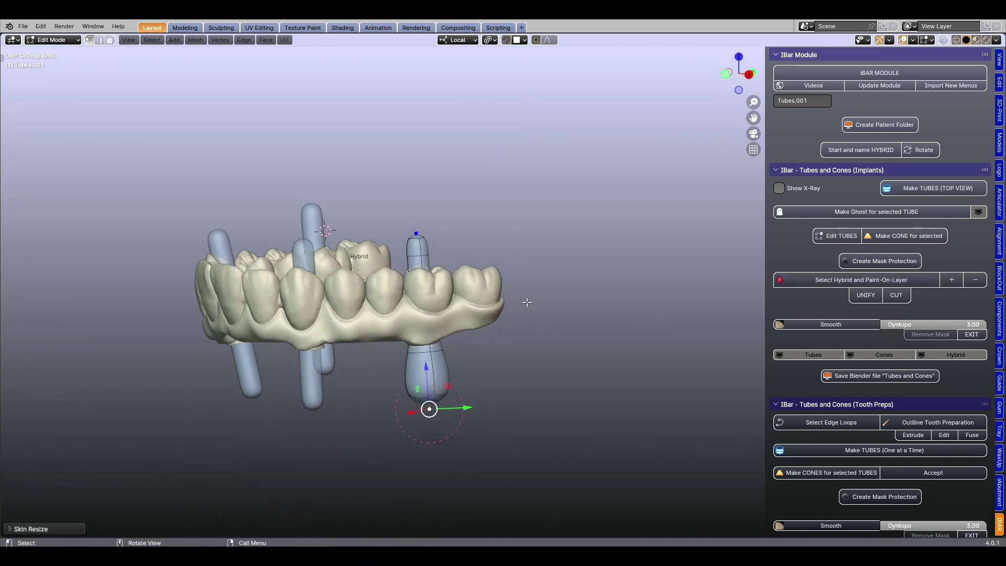
pyautogui.hotkey('ctrl', 'a')
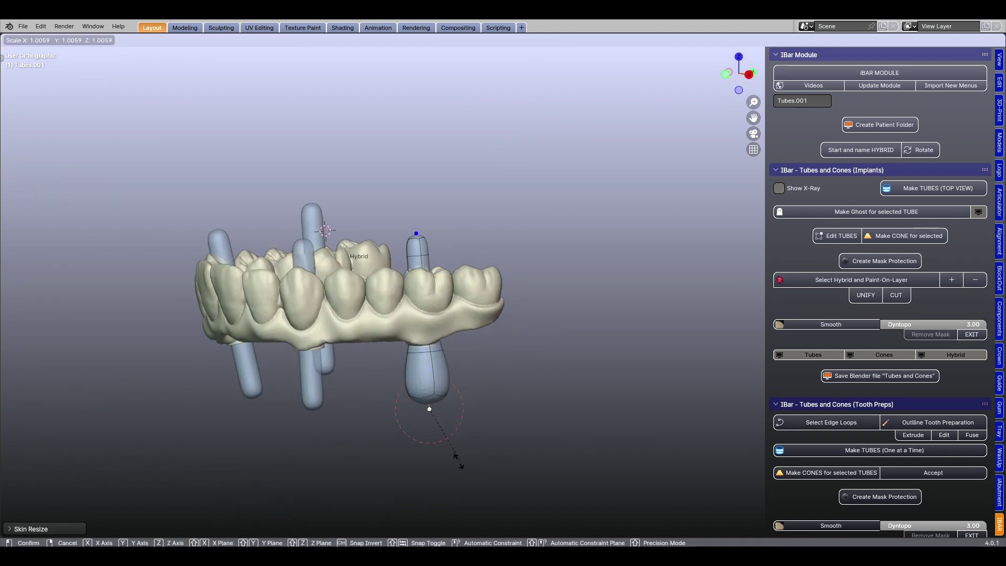
pyautogui.click(450, 476)
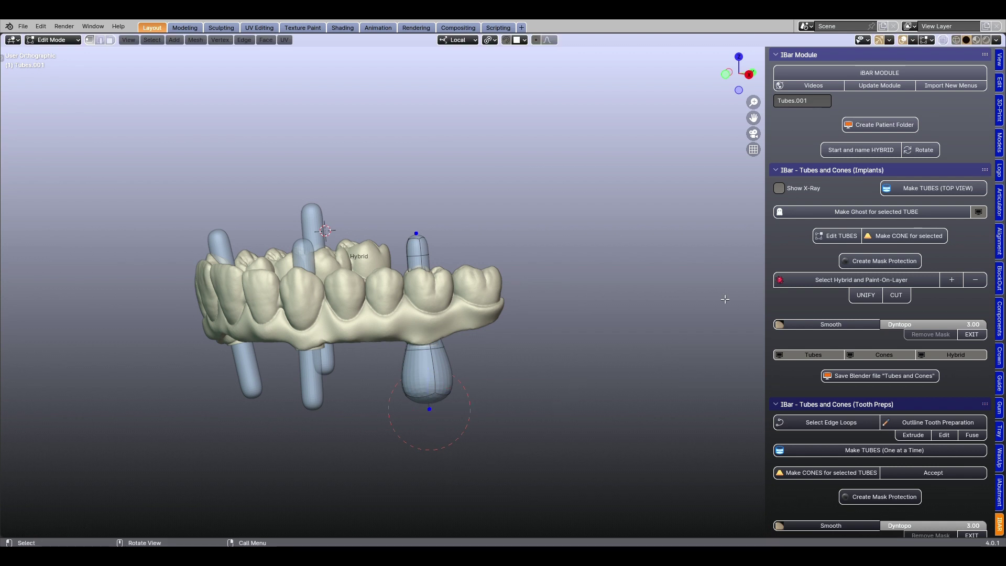
pyautogui.click(836, 236)
pyautogui.moveTo(590, 391); pyautogui.dragTo(322, 437, button='middle')
# Swell the bottom of Tubes.002 into a matching bulb and check it from above.
pyautogui.click(331, 374)
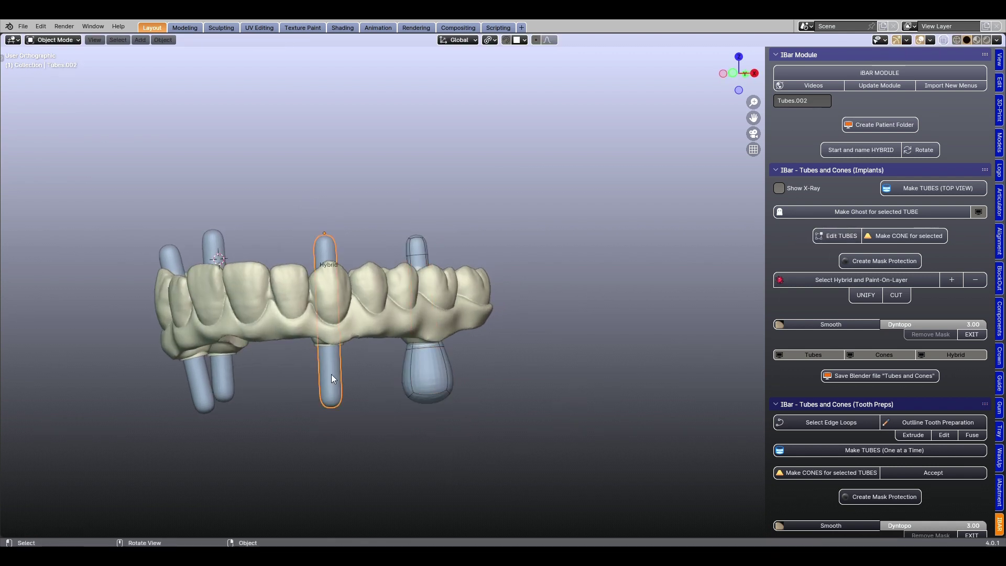
pyautogui.click(843, 240)
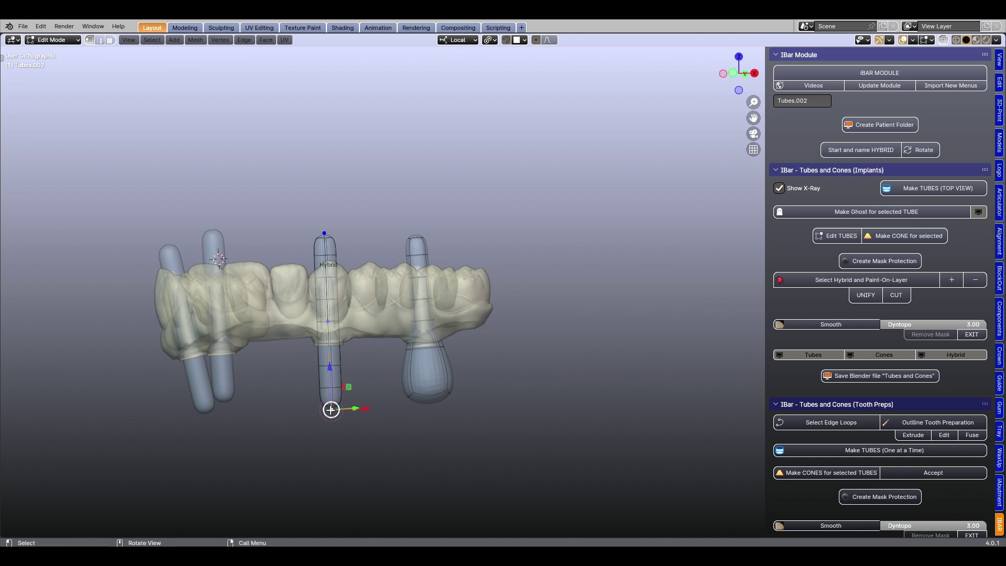
pyautogui.hotkey('ctrl', 'a')
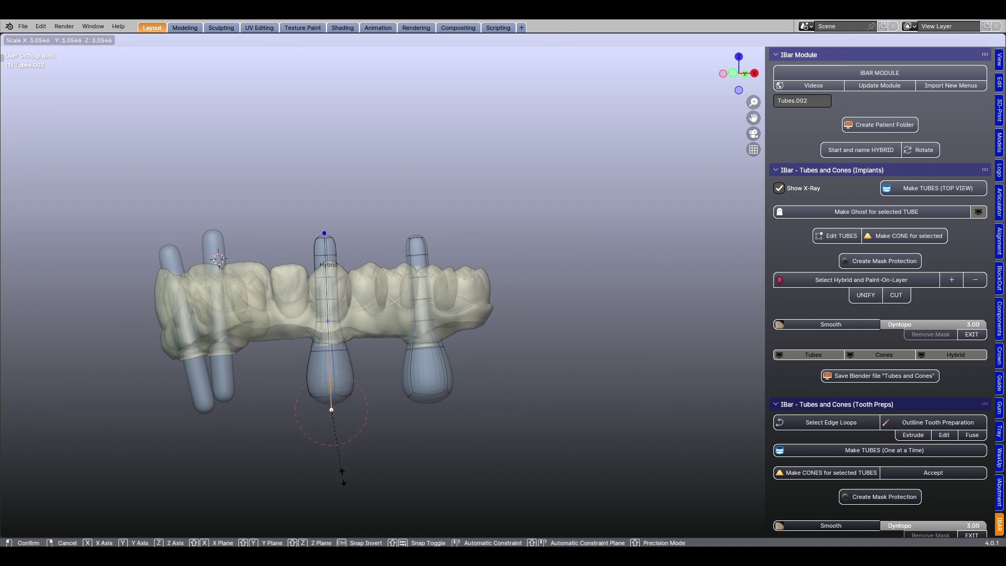
pyautogui.click(342, 477)
pyautogui.click(779, 188)
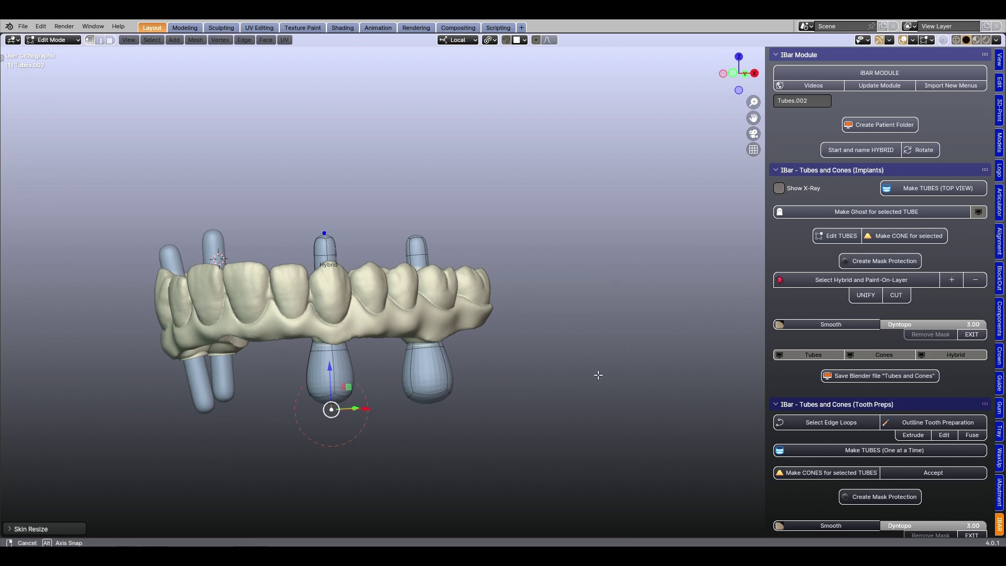
pyautogui.moveTo(595, 366)
pyautogui.mouseDown(button='middle')
pyautogui.moveTo(604, 253)
pyautogui.moveTo(665, 365)
pyautogui.moveTo(514, 279)
pyautogui.moveTo(510, 293)
pyautogui.mouseUp(button='middle')
pyautogui.scroll(2, 514, 278)
pyautogui.scroll(2, 514, 279)
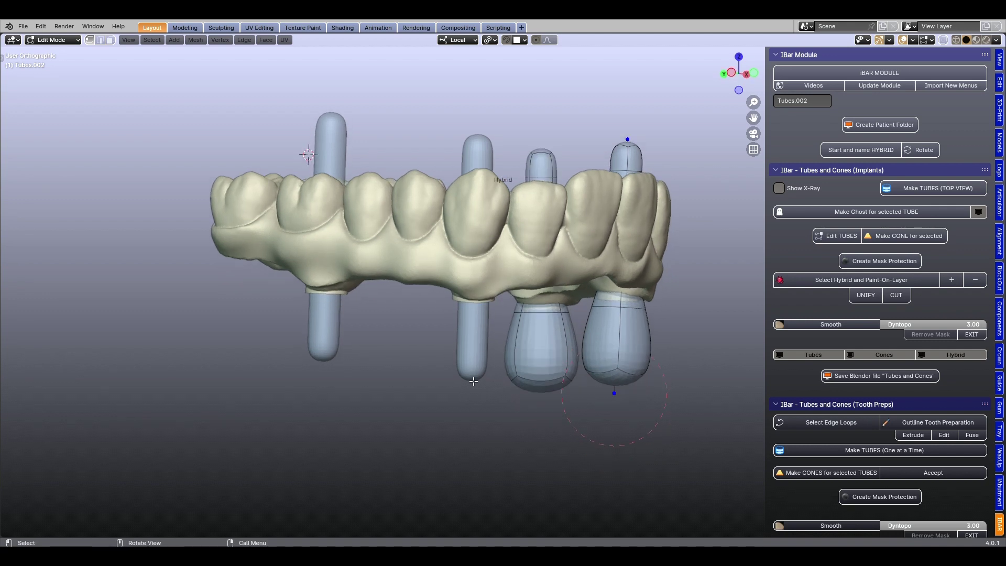
# Lower the middle tube Tubes.003's bottom point and swell it into a bulb.
pyautogui.click(829, 236)
pyautogui.click(477, 338)
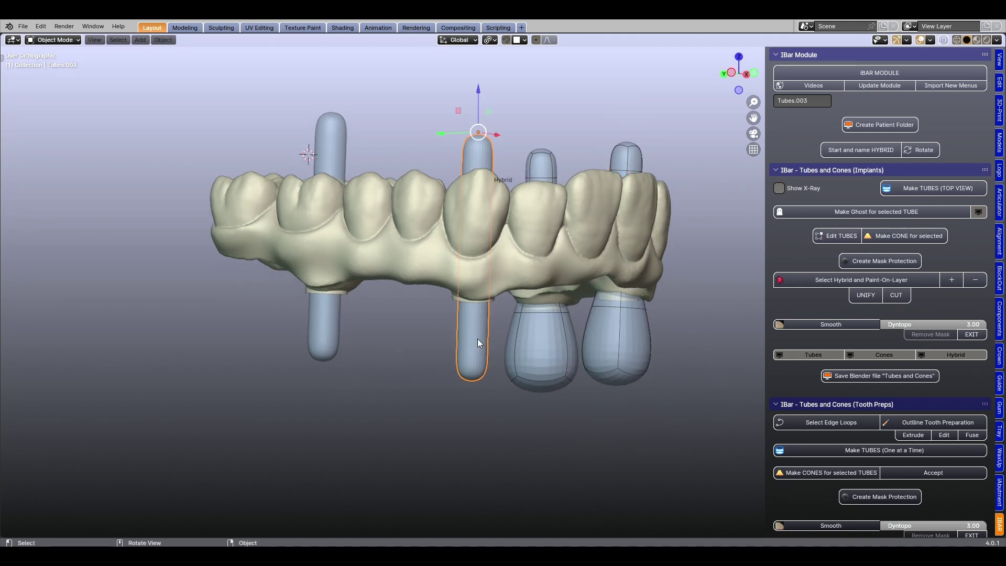
pyautogui.click(821, 231)
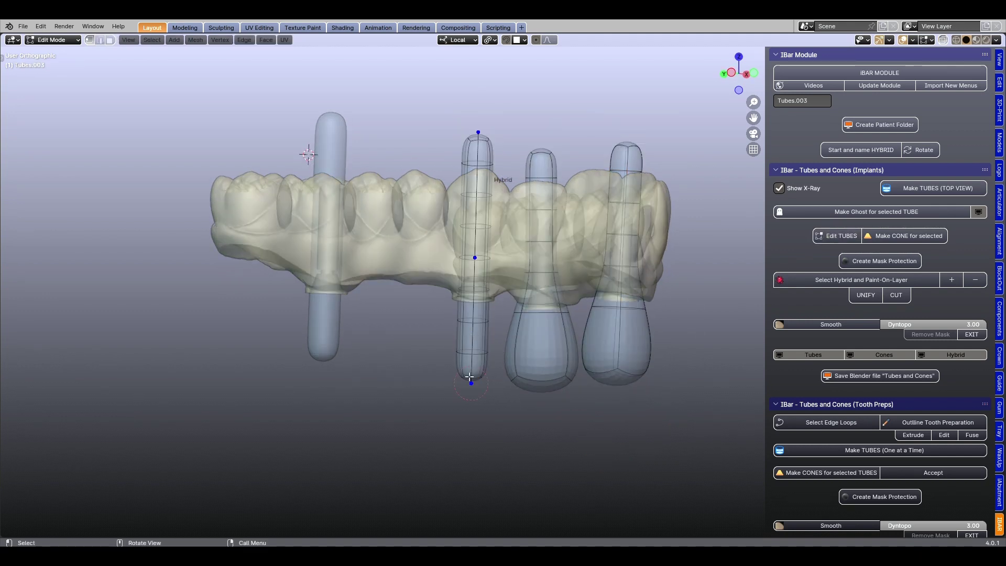
pyautogui.moveTo(469, 386); pyautogui.dragTo(471, 392)
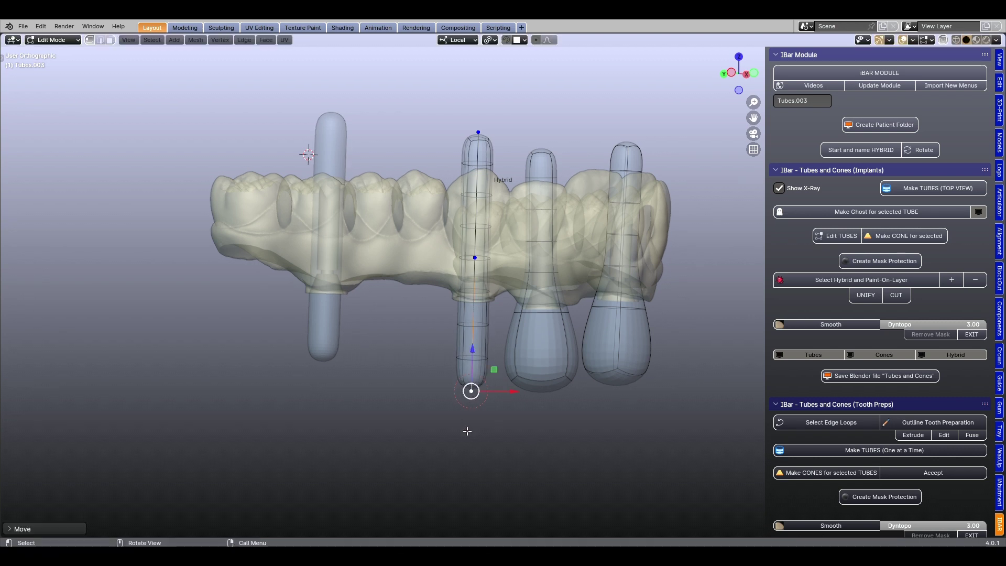
pyautogui.press('s')
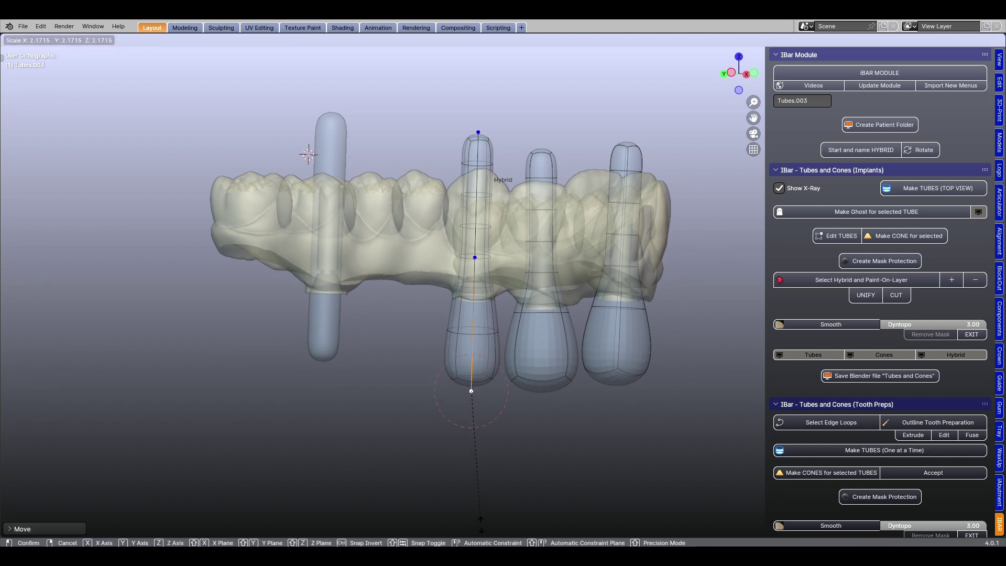
pyautogui.click(487, 61)
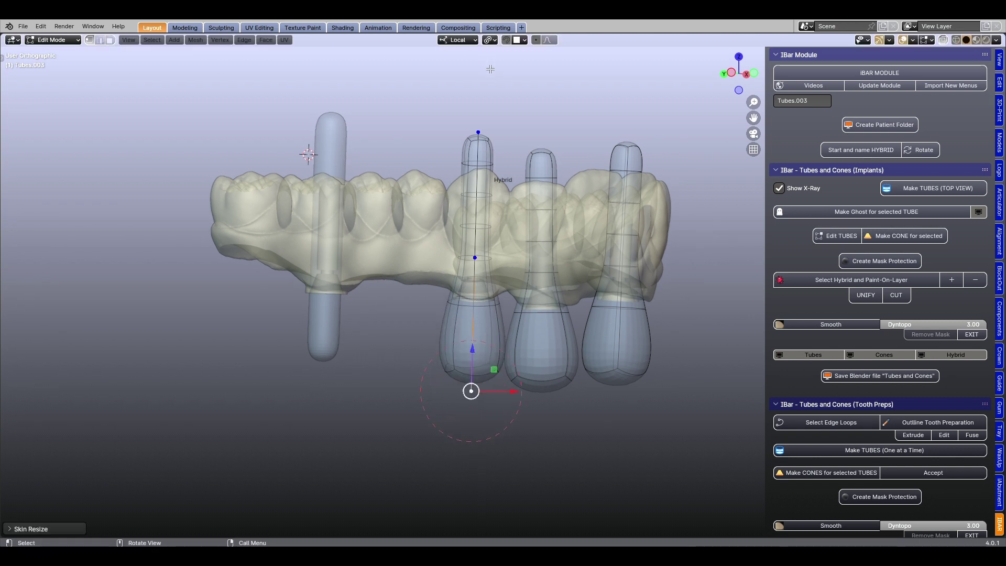
pyautogui.click(808, 193)
pyautogui.moveTo(624, 293)
pyautogui.mouseDown(button='middle')
pyautogui.moveTo(632, 122)
pyautogui.moveTo(631, 164)
pyautogui.mouseUp(button='middle')
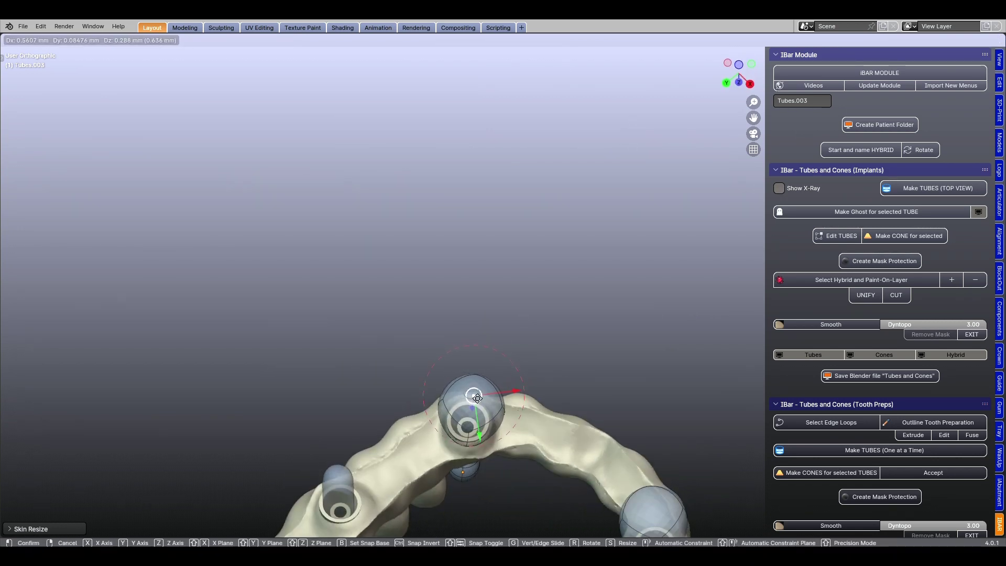
pyautogui.moveTo(541, 278)
pyautogui.mouseDown(button='middle')
pyautogui.moveTo(576, 247)
pyautogui.moveTo(558, 199)
pyautogui.moveTo(419, 189)
pyautogui.moveTo(403, 163)
pyautogui.moveTo(483, 263)
pyautogui.moveTo(450, 272)
pyautogui.moveTo(384, 262)
pyautogui.moveTo(403, 225)
pyautogui.mouseUp(button='middle')
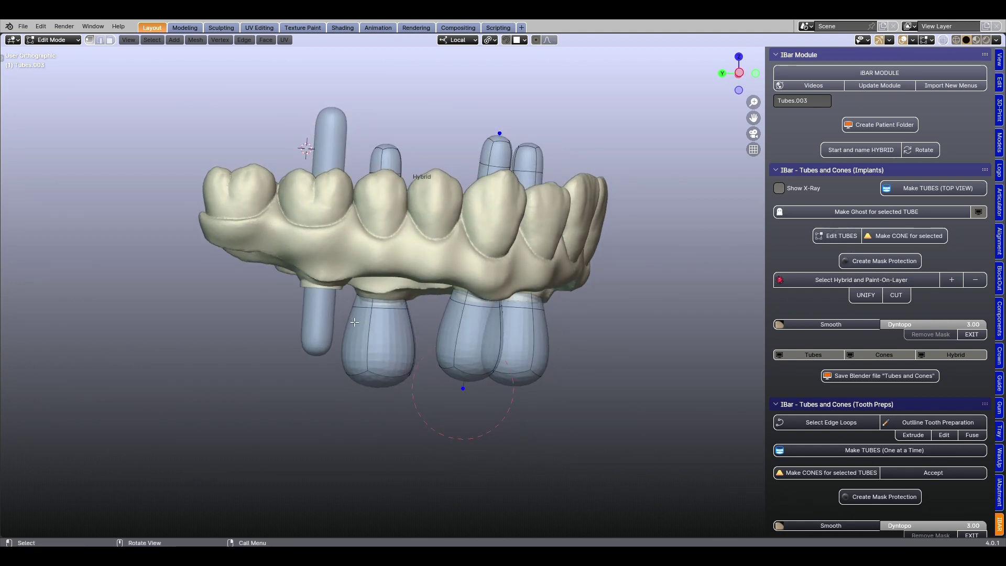
pyautogui.click(830, 235)
# Lower and swell the left tube's bottom into a bulb, then view the whole arch.
pyautogui.click(314, 320)
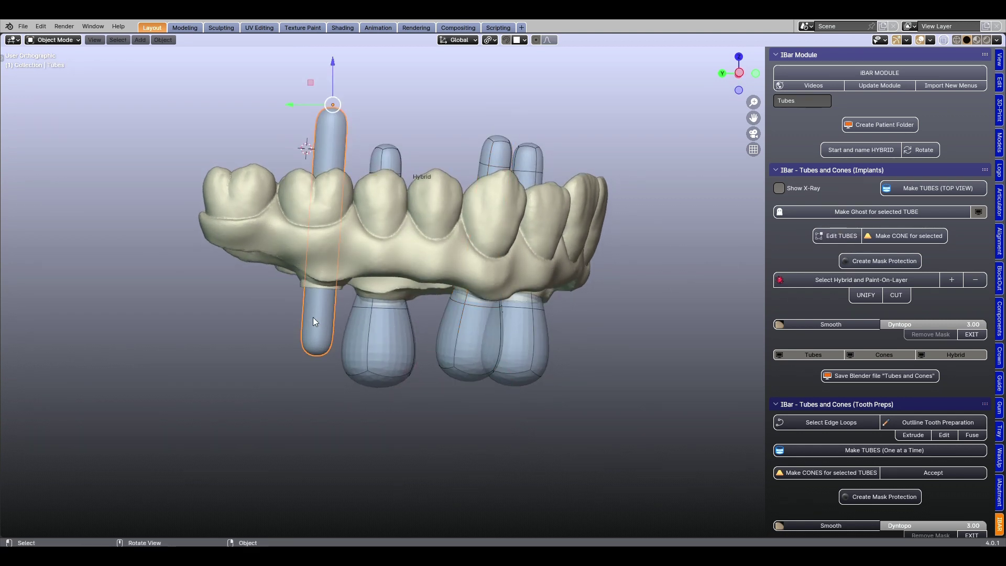
pyautogui.click(838, 236)
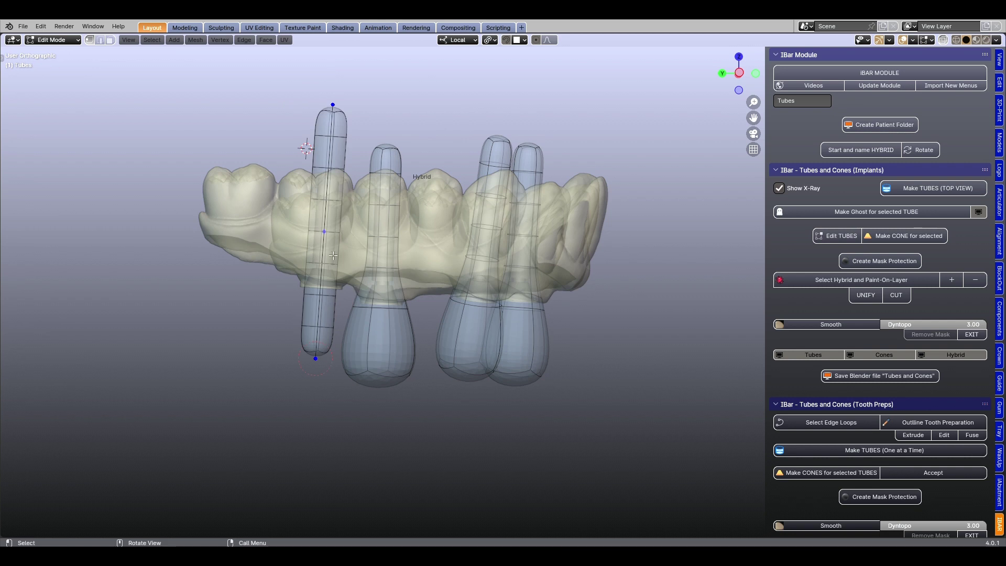
pyautogui.moveTo(314, 357); pyautogui.dragTo(309, 386)
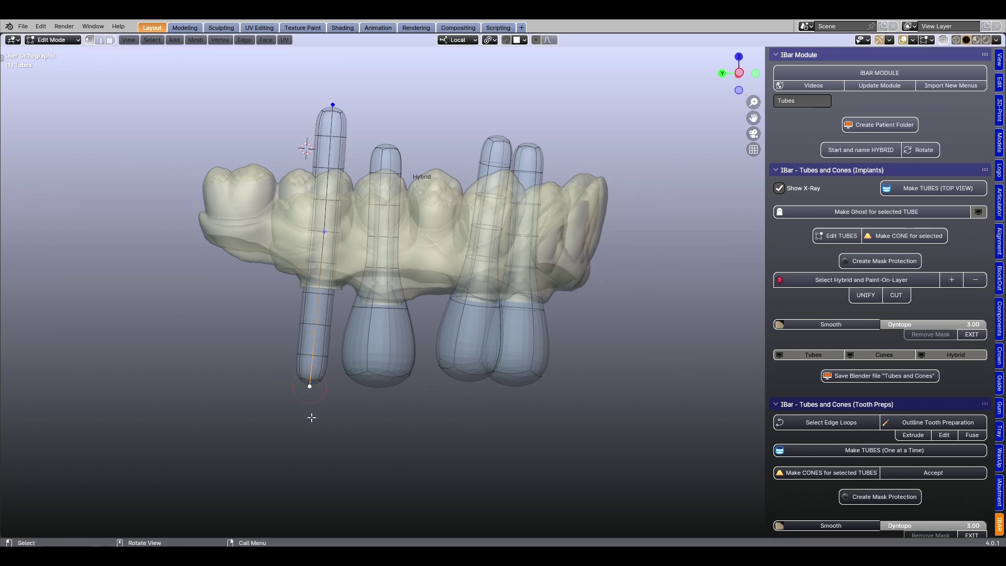
pyautogui.press('s')
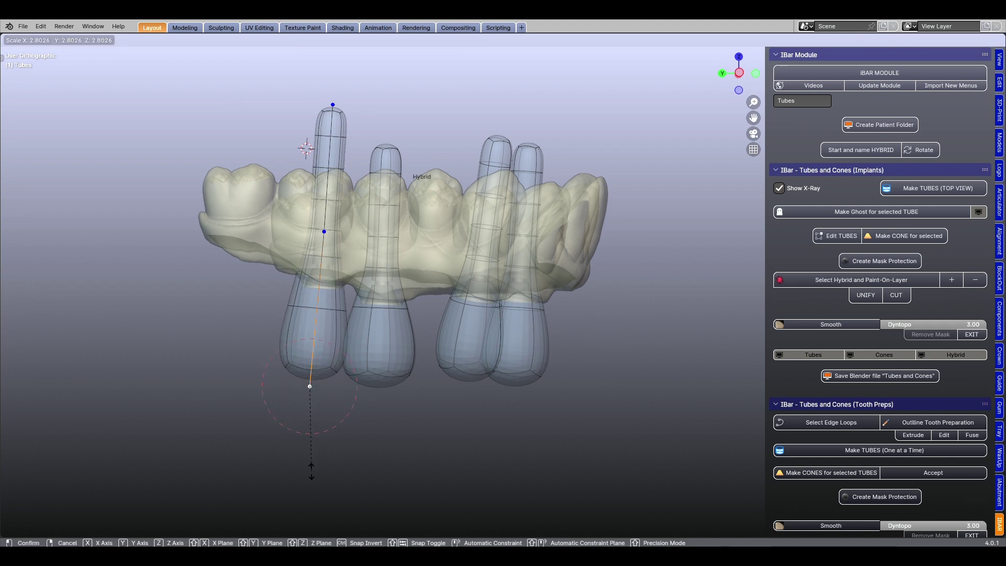
pyautogui.click(312, 468)
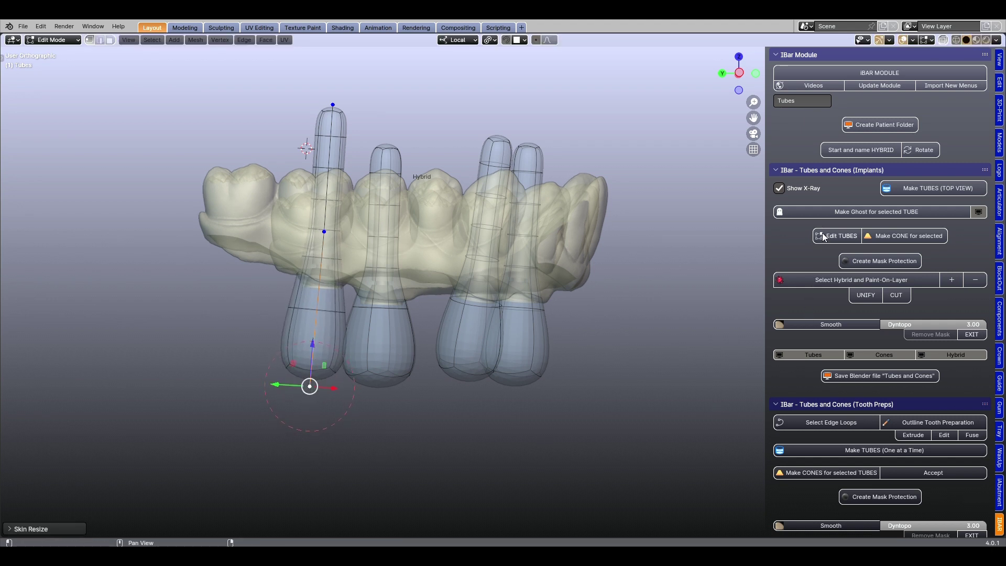
pyautogui.click(778, 188)
pyautogui.moveTo(314, 235); pyautogui.dragTo(319, 386, button='middle')
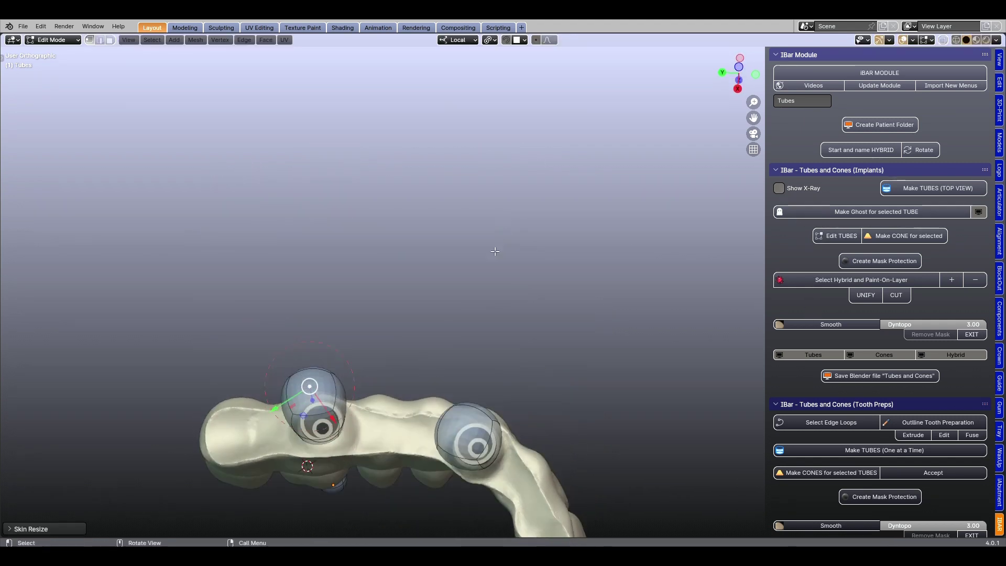
pyautogui.moveTo(319, 386); pyautogui.dragTo(326, 392)
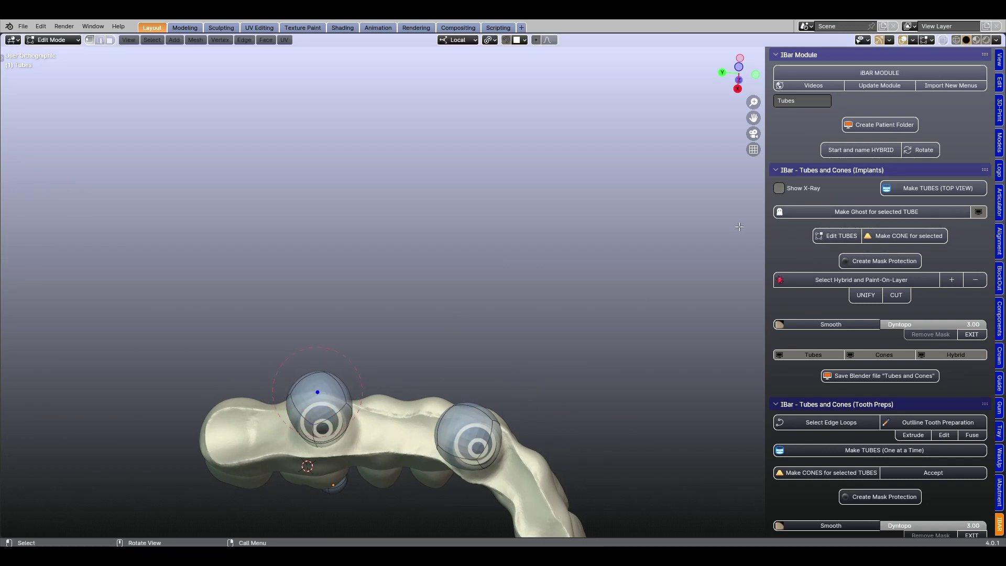
pyautogui.moveTo(674, 236)
pyautogui.mouseDown(button='middle')
pyautogui.moveTo(596, 304)
pyautogui.moveTo(582, 353)
pyautogui.moveTo(525, 224)
pyautogui.mouseUp(button='middle')
# Turn all four implant tubes into cones, one tube at a time.
pyautogui.click(838, 235)
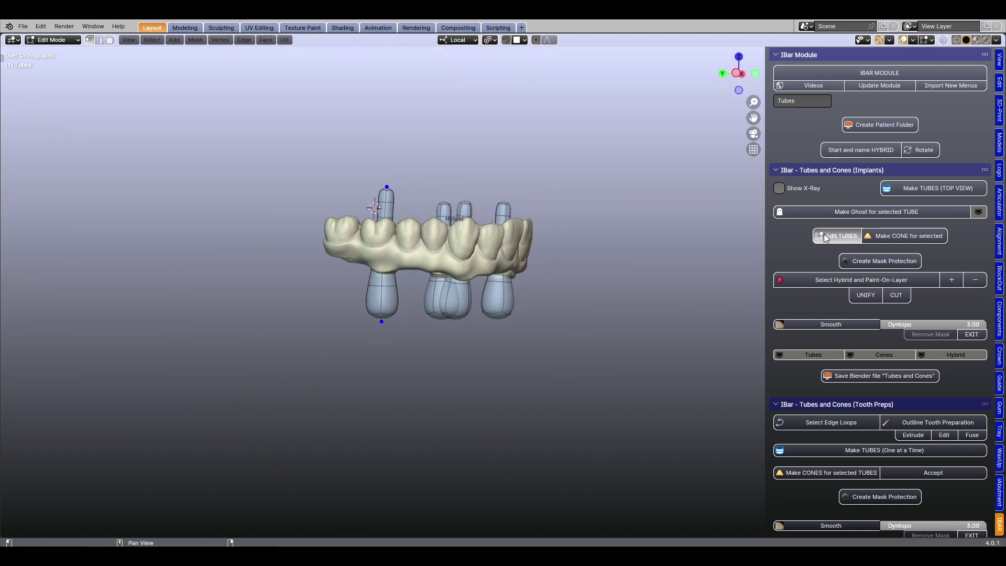
pyautogui.click(897, 235)
pyautogui.click(456, 294)
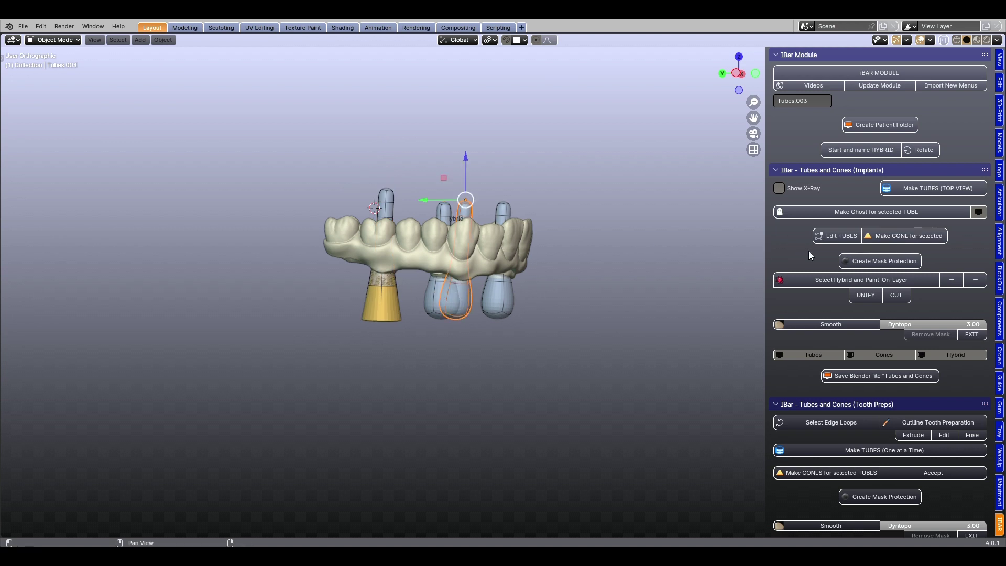
pyautogui.click(897, 235)
pyautogui.moveTo(416, 290); pyautogui.dragTo(343, 298, button='middle')
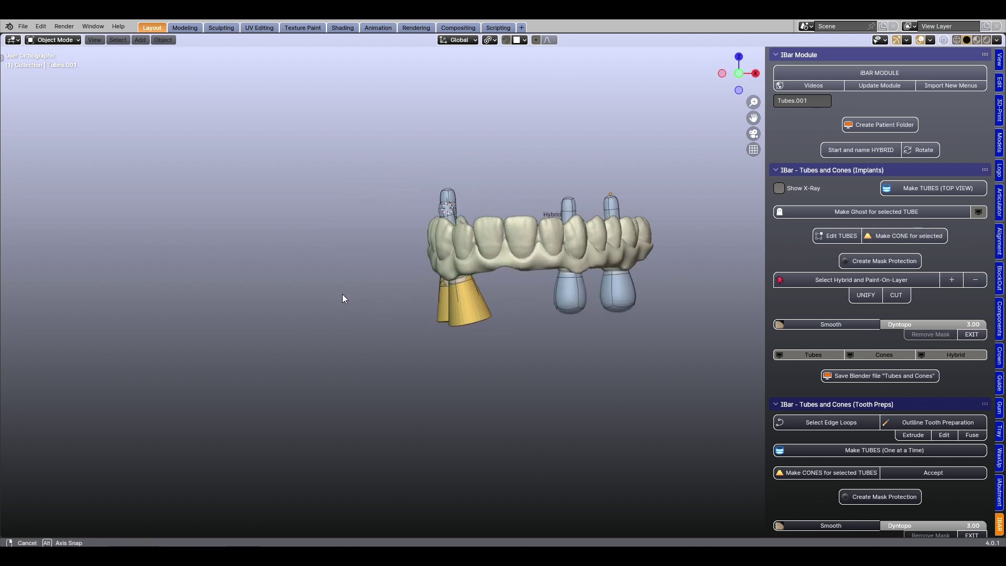
pyautogui.click(561, 287)
pyautogui.click(891, 233)
pyautogui.click(611, 294)
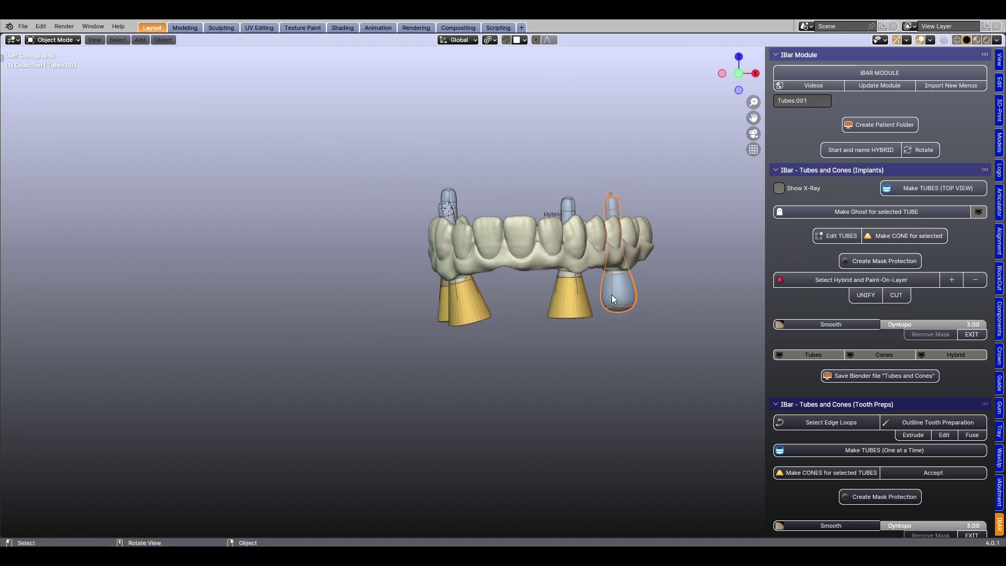
pyautogui.click(908, 237)
pyautogui.moveTo(535, 370)
pyautogui.mouseDown(button='middle')
pyautogui.moveTo(561, 400)
pyautogui.moveTo(573, 395)
pyautogui.mouseUp(button='middle')
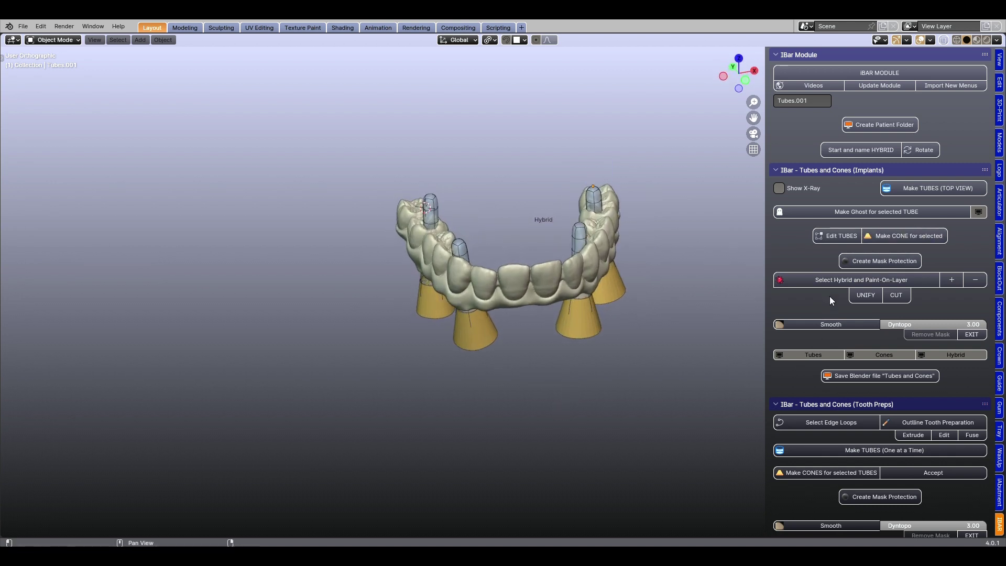
# Create mask protection and inspect the hybrid's open access holes from underneath.
pyautogui.click(857, 257)
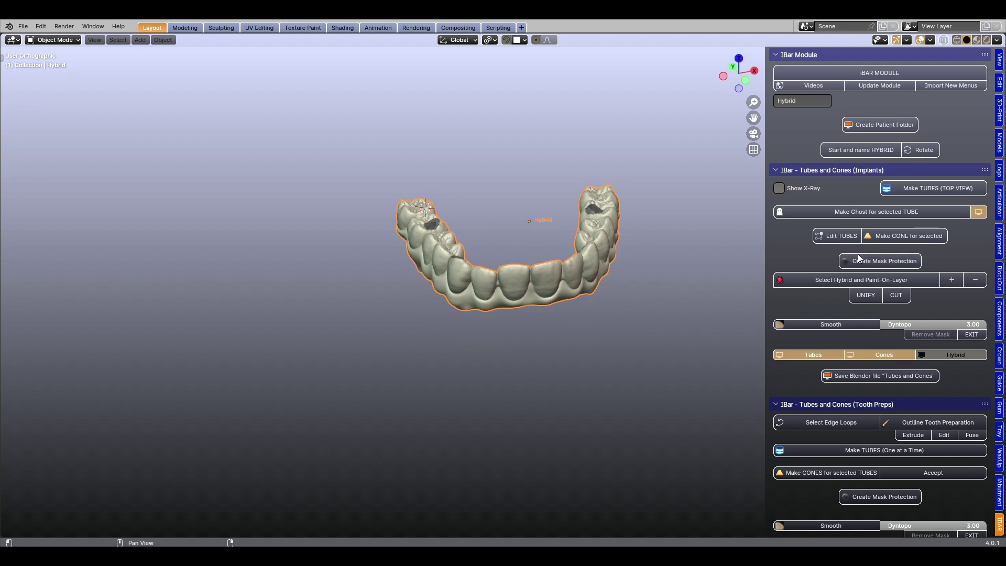
pyautogui.scroll(3, 516, 284)
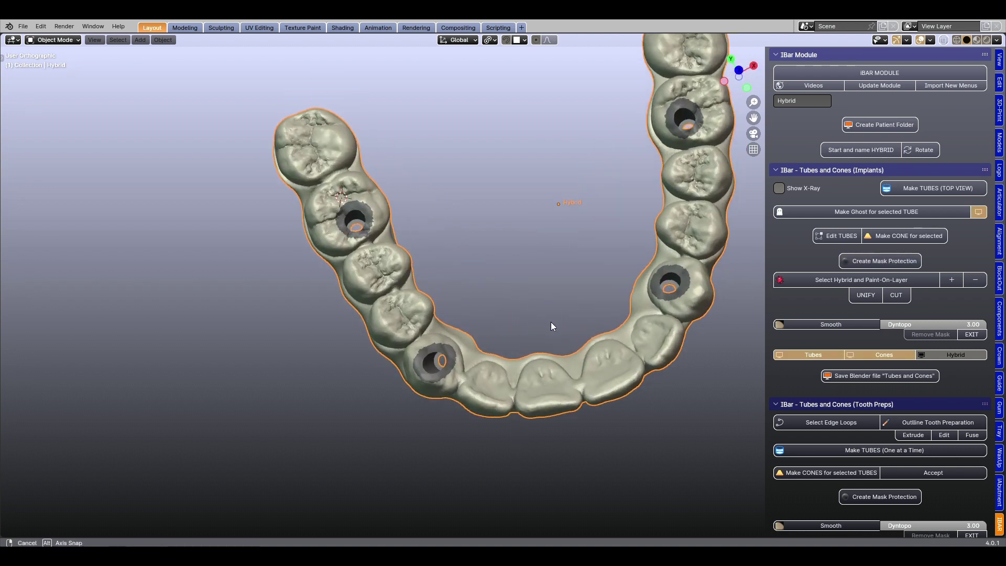
pyautogui.moveTo(517, 285)
pyautogui.mouseDown(button='middle')
pyautogui.moveTo(550, 359)
pyautogui.moveTo(537, 341)
pyautogui.moveTo(674, 356)
pyautogui.moveTo(682, 385)
pyautogui.moveTo(665, 289)
pyautogui.mouseUp(button='middle')
pyautogui.moveTo(664, 289); pyautogui.dragTo(495, 291)
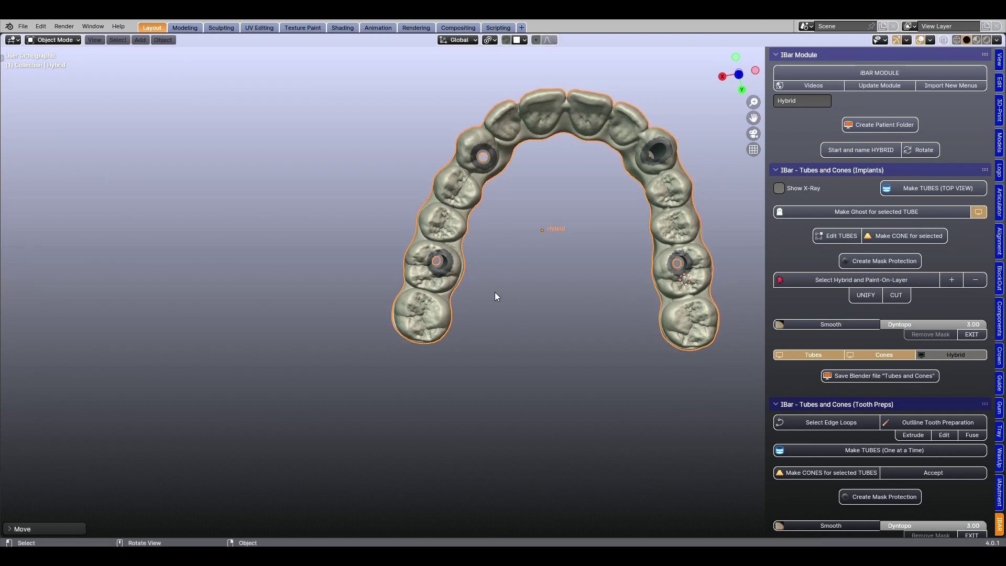
pyautogui.moveTo(494, 291)
pyautogui.mouseDown(button='middle')
pyautogui.moveTo(379, 282)
pyautogui.moveTo(463, 291)
pyautogui.moveTo(561, 448)
pyautogui.moveTo(606, 472)
pyautogui.moveTo(437, 353)
pyautogui.moveTo(394, 249)
pyautogui.moveTo(423, 254)
pyautogui.moveTo(423, 285)
pyautogui.moveTo(579, 187)
pyautogui.moveTo(334, 265)
pyautogui.moveTo(469, 340)
pyautogui.moveTo(561, 433)
pyautogui.moveTo(440, 454)
pyautogui.moveTo(443, 336)
pyautogui.moveTo(452, 393)
pyautogui.moveTo(462, 387)
pyautogui.moveTo(414, 350)
pyautogui.moveTo(426, 341)
pyautogui.moveTo(414, 336)
pyautogui.moveTo(427, 344)
pyautogui.mouseUp(button='middle')
# Place the 3D cursor at the arch's left end, start Draw Basic Design, and select Hybrid.
pyautogui.scroll(-1, 860, 406)
pyautogui.scroll(-2, 860, 406)
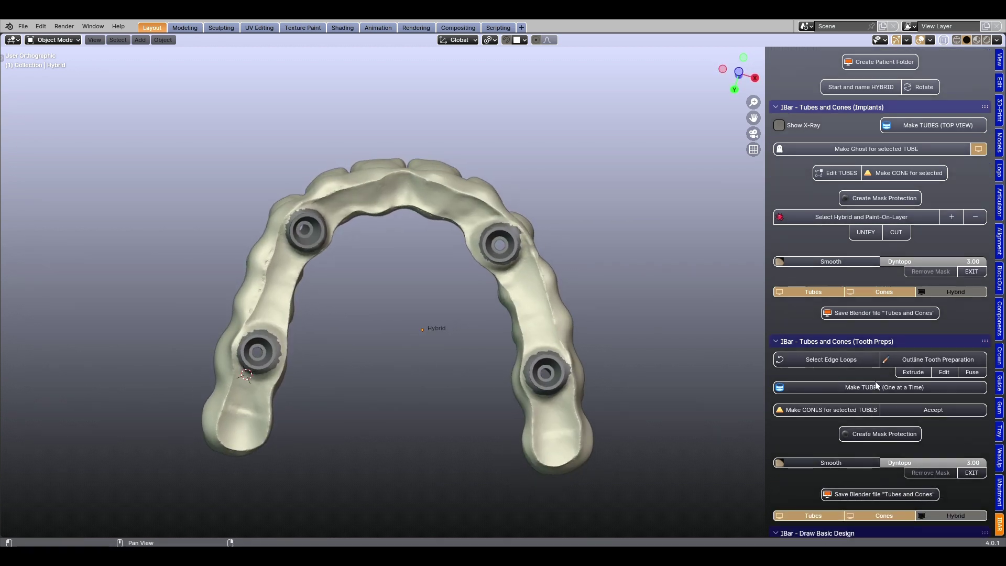
pyautogui.scroll(-3, 876, 369)
pyautogui.scroll(-5, 884, 366)
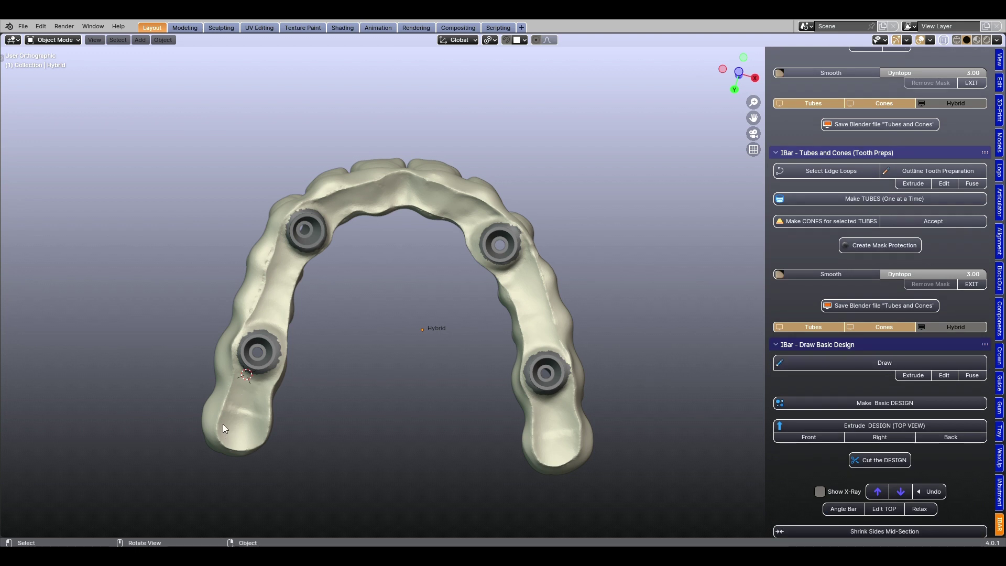
pyautogui.keyDown('shift'); pyautogui.rightClick(222, 423); pyautogui.keyUp('shift')
pyautogui.click(867, 363)
pyautogui.click(913, 375)
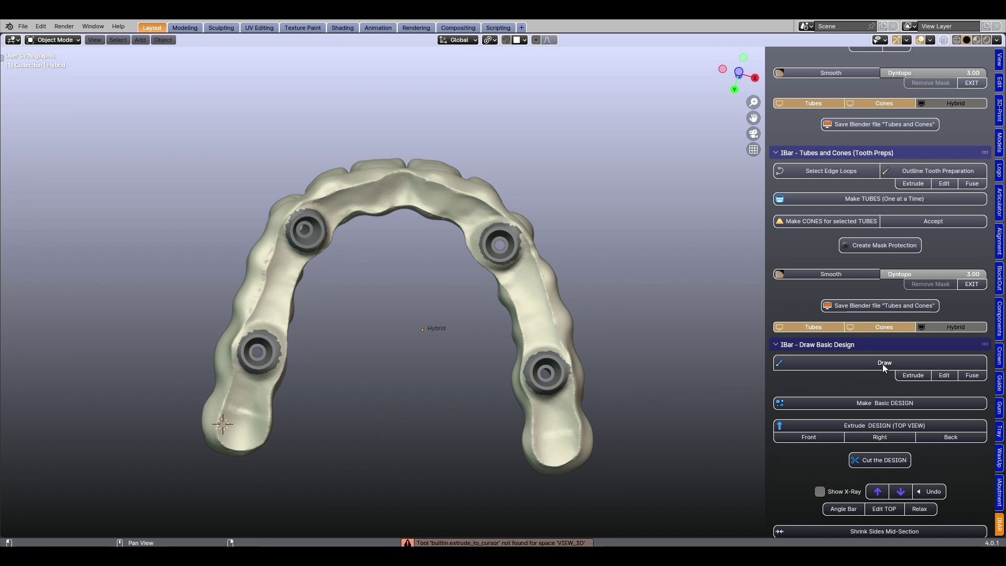
pyautogui.click(252, 382)
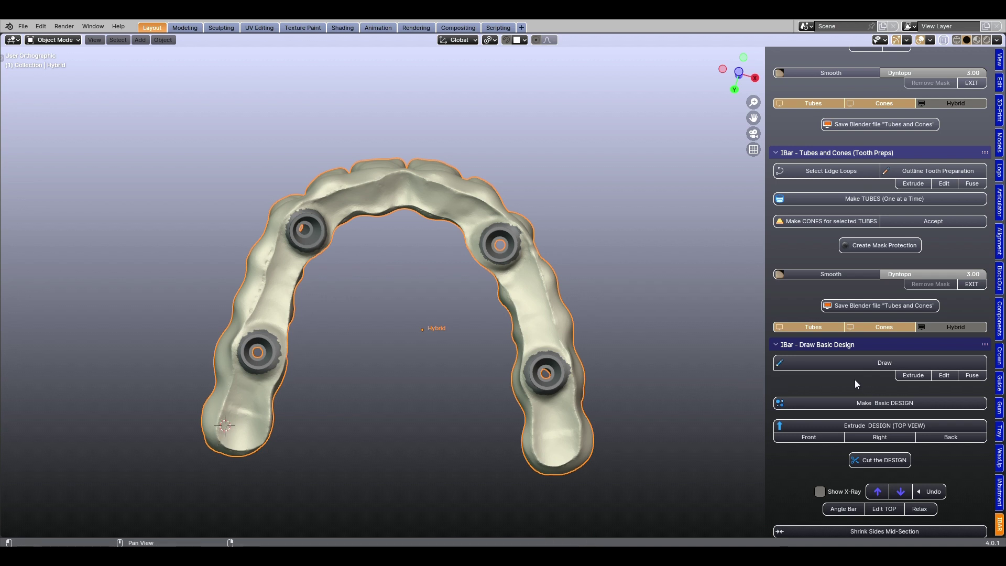
# Start a Draw outline with Cones shown, tracing the inner line up the left side past the left implants.
pyautogui.click(868, 365)
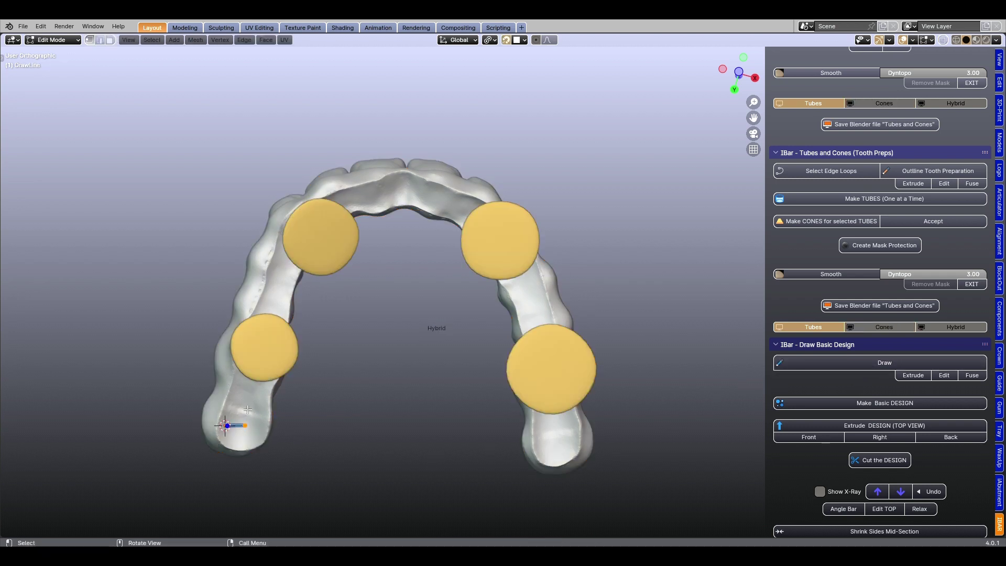
pyautogui.click(859, 327)
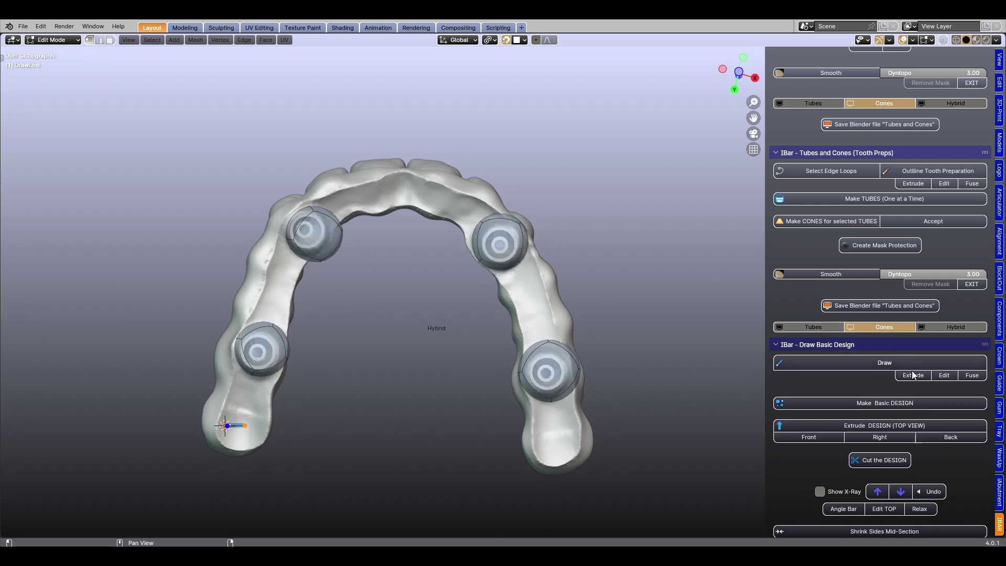
pyautogui.click(234, 391)
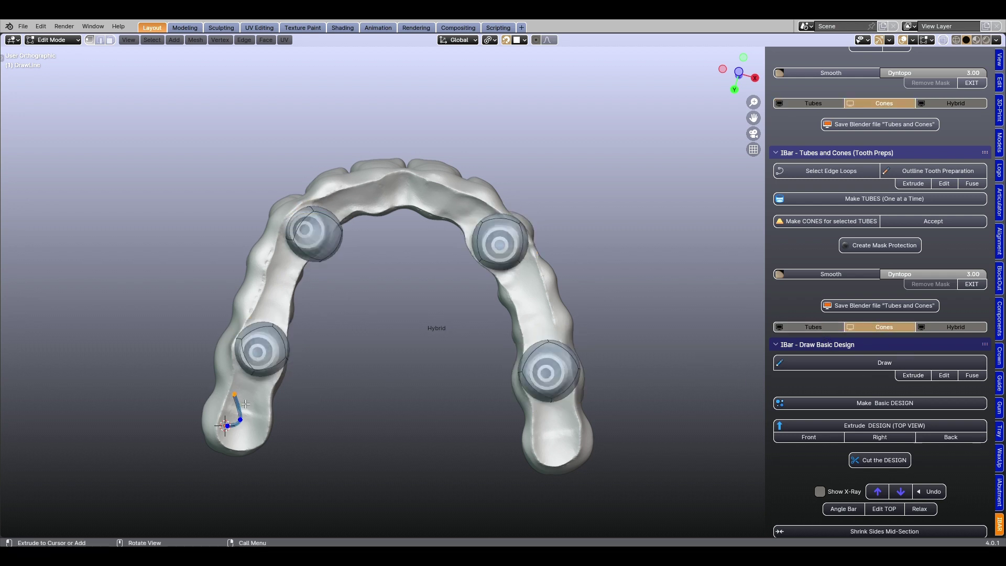
pyautogui.hotkey('ctrl', 'z')
pyautogui.keyDown('ctrl'); pyautogui.click(262, 410); pyautogui.keyUp('ctrl')
pyautogui.click(269, 385)
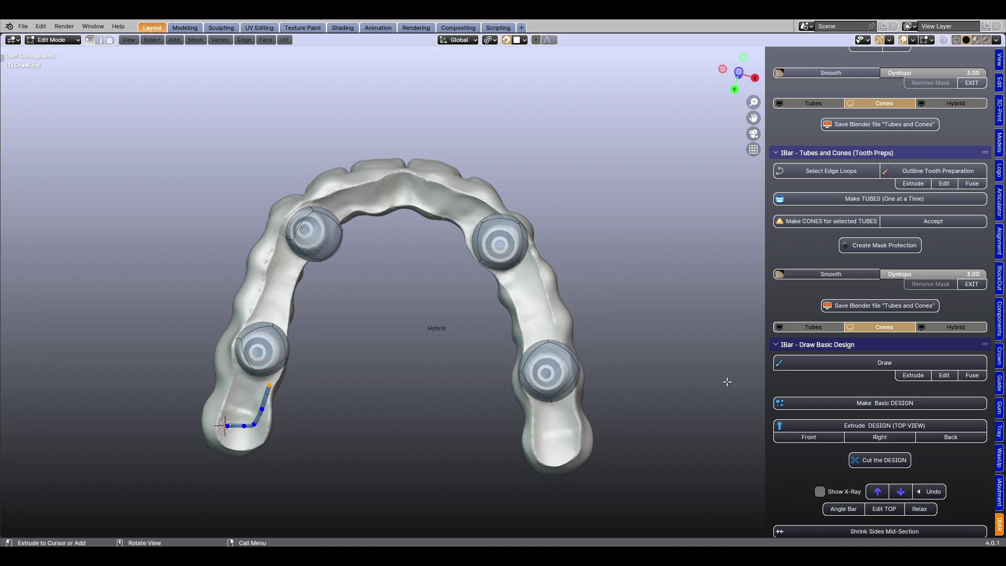
pyautogui.click(827, 328)
pyautogui.keyDown('ctrl'); pyautogui.click(280, 359); pyautogui.keyUp('ctrl')
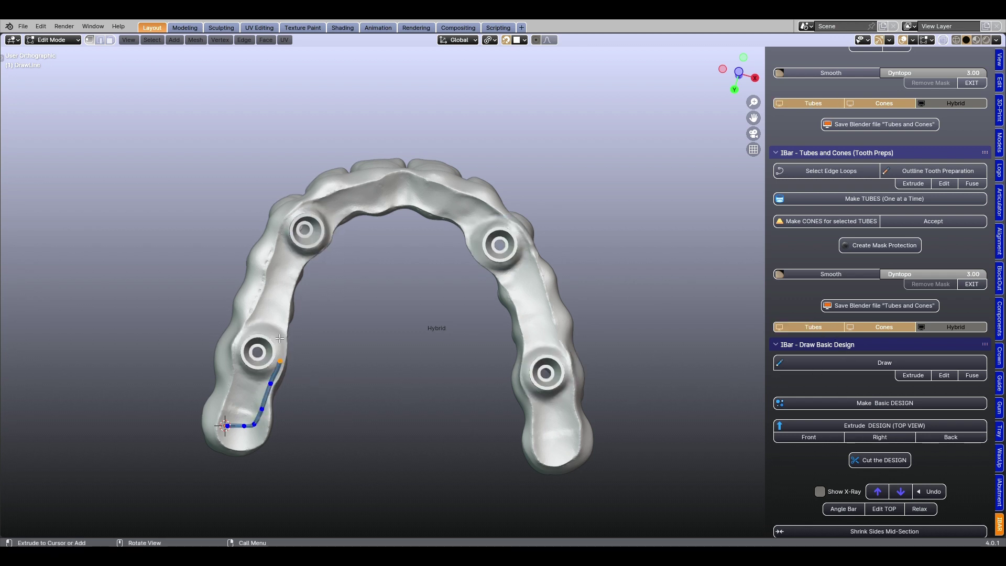
pyautogui.keyDown('ctrl'); pyautogui.click(282, 333); pyautogui.keyUp('ctrl')
pyautogui.keyDown('ctrl'); pyautogui.click(285, 300); pyautogui.keyUp('ctrl')
pyautogui.keyDown('ctrl'); pyautogui.click(303, 255); pyautogui.keyUp('ctrl')
pyautogui.keyDown('ctrl'); pyautogui.click(346, 209); pyautogui.keyUp('ctrl')
# Continue the inner line across the front and past the right implants to the right arch end.
pyautogui.keyDown('ctrl'); pyautogui.click(365, 204); pyautogui.keyUp('ctrl')
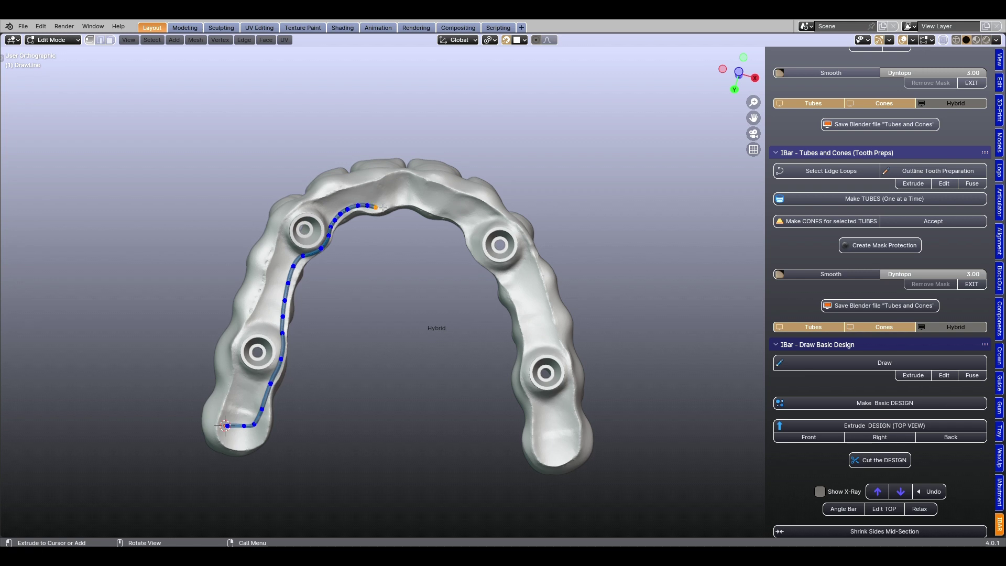
pyautogui.keyDown('ctrl'); pyautogui.click(388, 206); pyautogui.keyUp('ctrl')
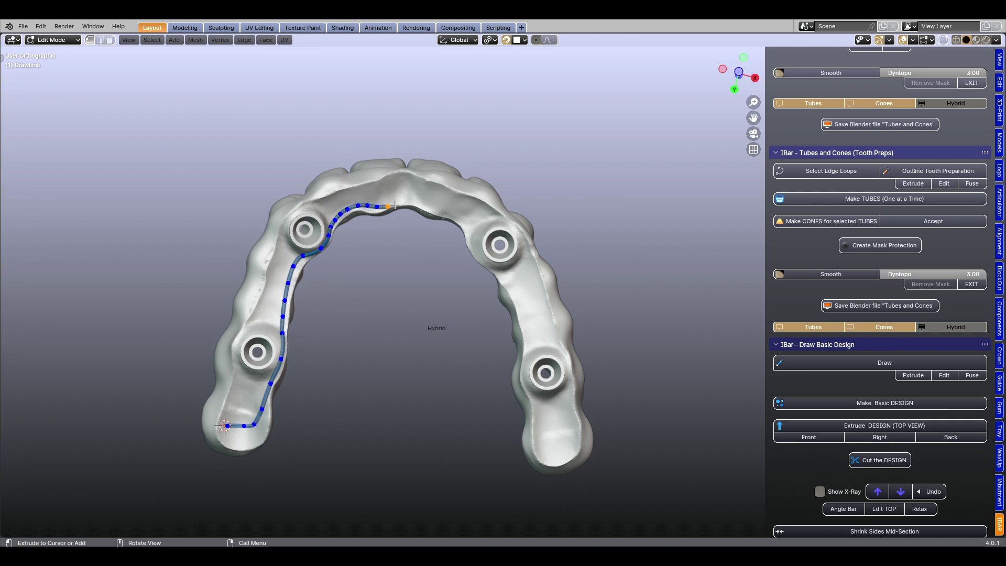
pyautogui.keyDown('ctrl'); pyautogui.click(431, 206); pyautogui.keyUp('ctrl')
pyautogui.keyDown('ctrl'); pyautogui.click(458, 221); pyautogui.keyUp('ctrl')
pyautogui.keyDown('ctrl'); pyautogui.click(472, 241); pyautogui.keyUp('ctrl')
pyautogui.keyDown('ctrl'); pyautogui.click(481, 261); pyautogui.keyUp('ctrl')
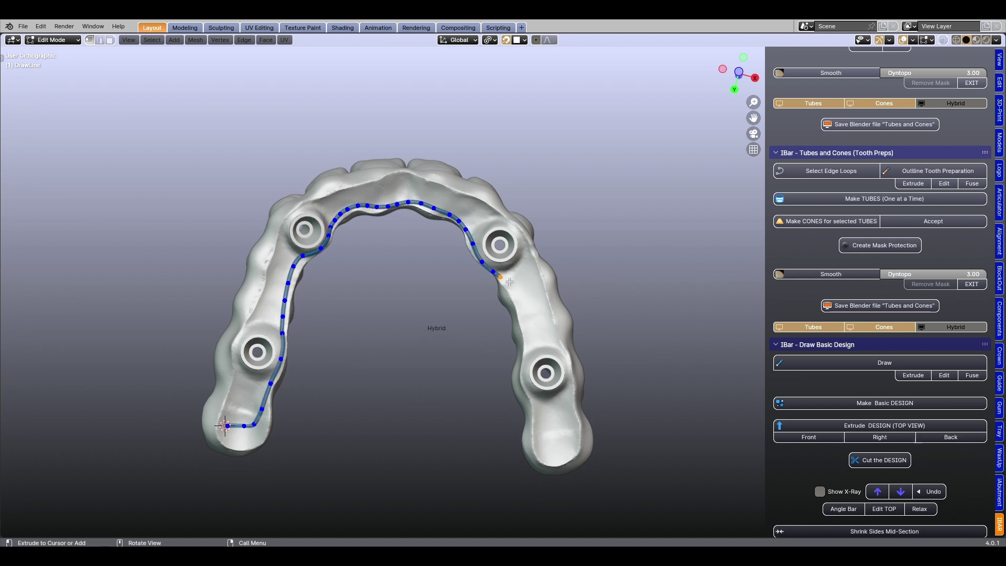
pyautogui.keyDown('ctrl'); pyautogui.click(508, 288); pyautogui.keyUp('ctrl')
pyautogui.keyDown('ctrl'); pyautogui.click(523, 322); pyautogui.keyUp('ctrl')
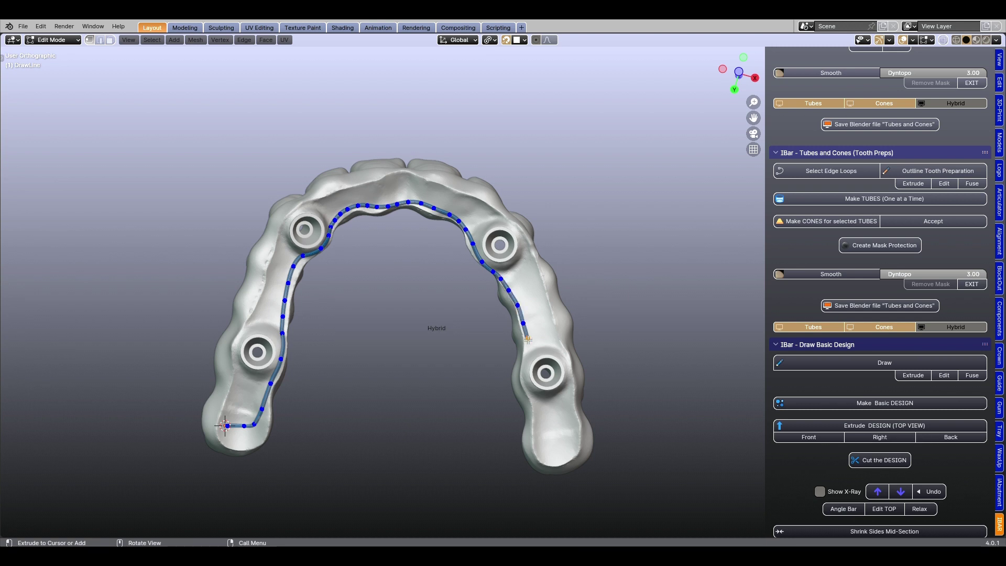
pyautogui.keyDown('ctrl'); pyautogui.click(533, 397); pyautogui.keyUp('ctrl')
pyautogui.keyDown('ctrl'); pyautogui.click(539, 439); pyautogui.keyUp('ctrl')
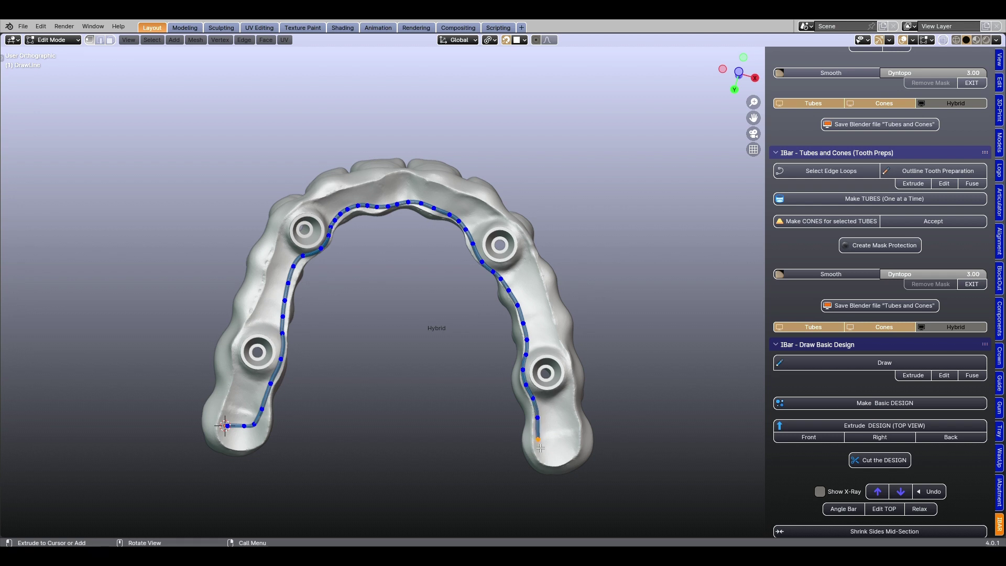
pyautogui.keyDown('ctrl'); pyautogui.click(563, 445); pyautogui.keyUp('ctrl')
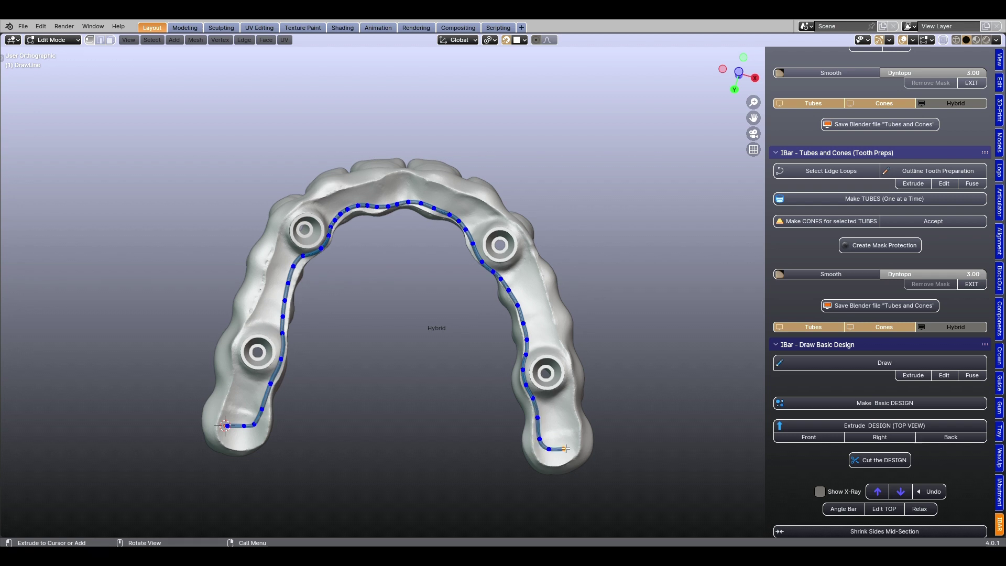
# Trace the outer line back up the right side, across the front and down the left to the start.
pyautogui.keyDown('ctrl'); pyautogui.click(571, 407); pyautogui.keyUp('ctrl')
pyautogui.keyDown('ctrl'); pyautogui.click(570, 381); pyautogui.keyUp('ctrl')
pyautogui.keyDown('ctrl'); pyautogui.click(568, 362); pyautogui.keyUp('ctrl')
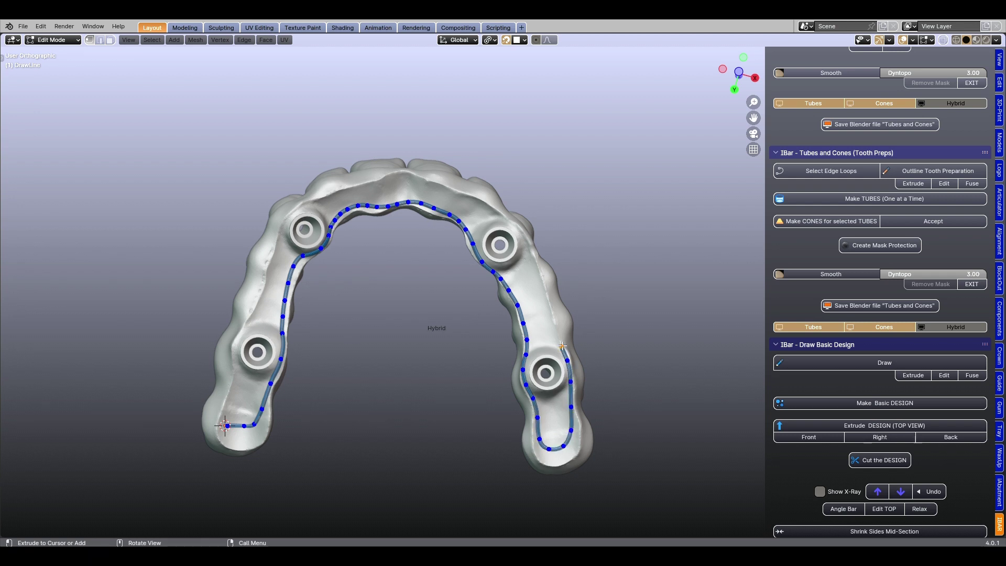
pyautogui.keyDown('ctrl'); pyautogui.click(551, 328); pyautogui.keyUp('ctrl')
pyautogui.keyDown('ctrl'); pyautogui.click(535, 275); pyautogui.keyUp('ctrl')
pyautogui.keyDown('ctrl'); pyautogui.click(525, 253); pyautogui.keyUp('ctrl')
pyautogui.keyDown('ctrl'); pyautogui.click(520, 239); pyautogui.keyUp('ctrl')
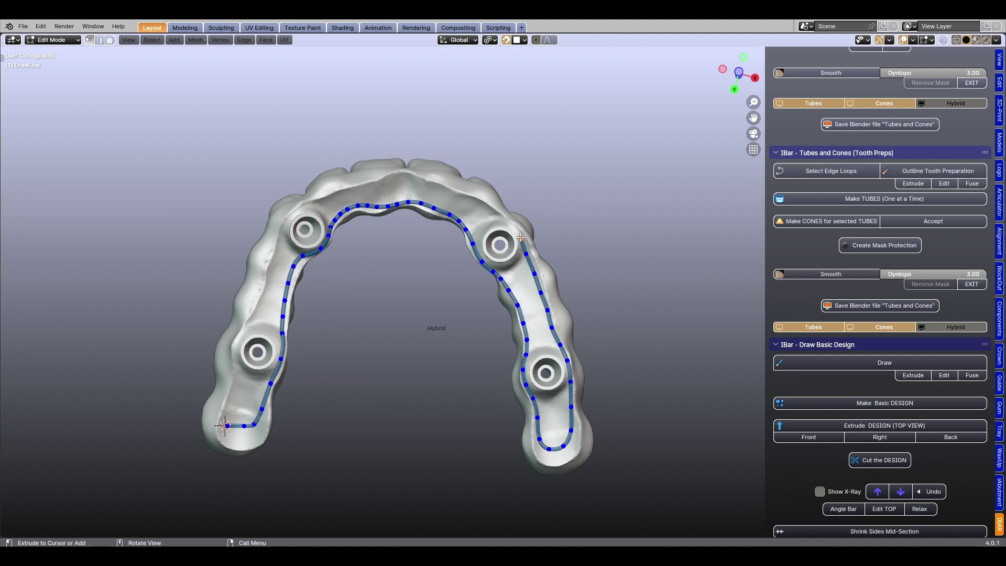
pyautogui.keyDown('ctrl'); pyautogui.click(495, 214); pyautogui.keyUp('ctrl')
pyautogui.keyDown('ctrl'); pyautogui.click(462, 199); pyautogui.keyUp('ctrl')
pyautogui.keyDown('ctrl'); pyautogui.click(425, 184); pyautogui.keyUp('ctrl')
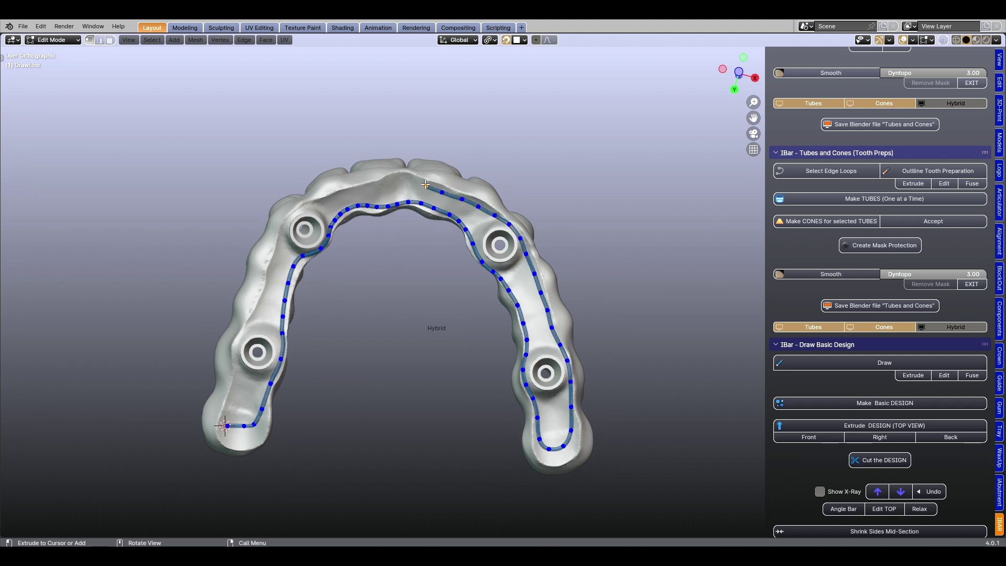
pyautogui.keyDown('ctrl'); pyautogui.click(383, 184); pyautogui.keyUp('ctrl')
pyautogui.keyDown('ctrl'); pyautogui.click(339, 196); pyautogui.keyUp('ctrl')
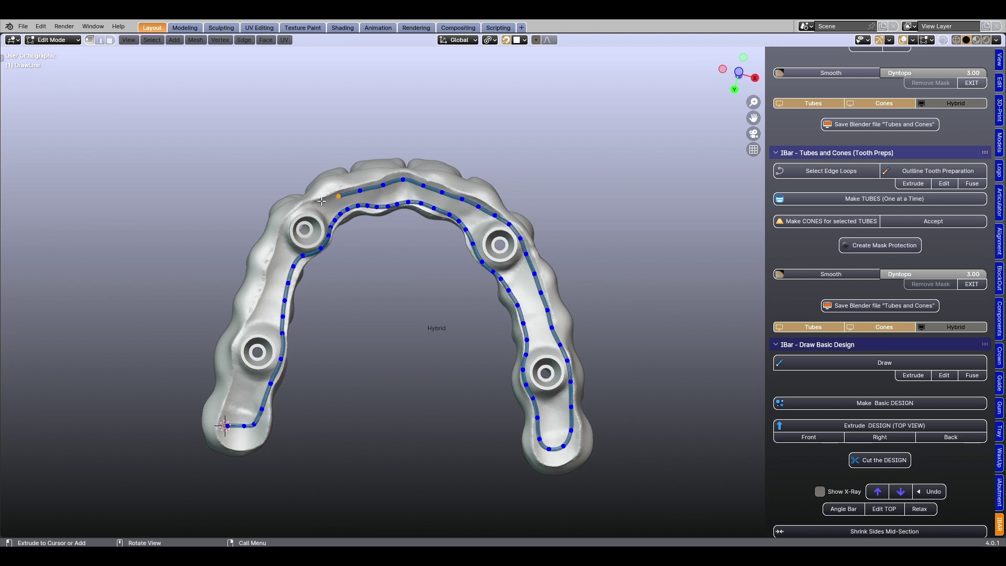
pyautogui.keyDown('ctrl'); pyautogui.click(291, 215); pyautogui.keyUp('ctrl')
pyautogui.keyDown('ctrl'); pyautogui.click(281, 232); pyautogui.keyUp('ctrl')
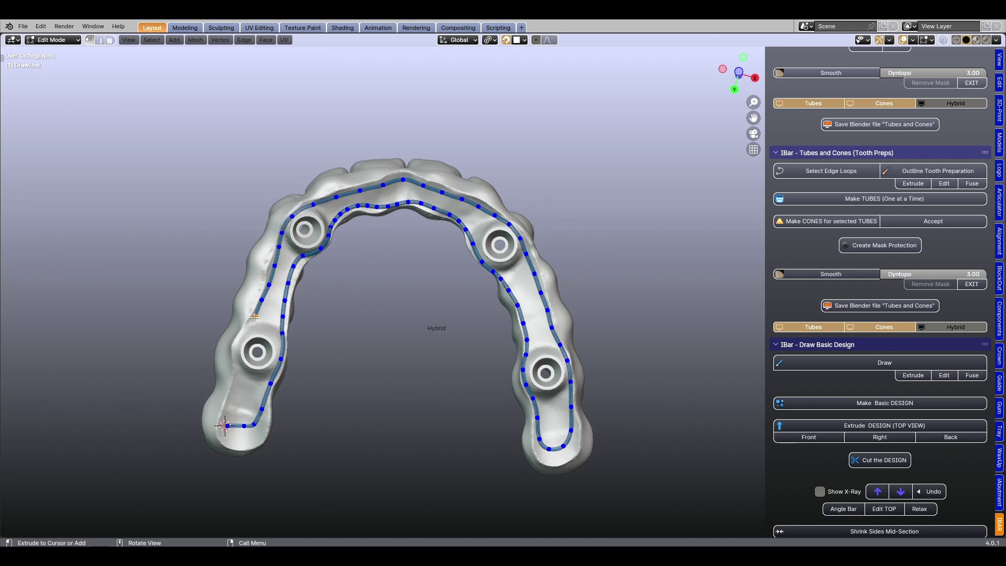
pyautogui.keyDown('ctrl'); pyautogui.click(235, 366); pyautogui.keyUp('ctrl')
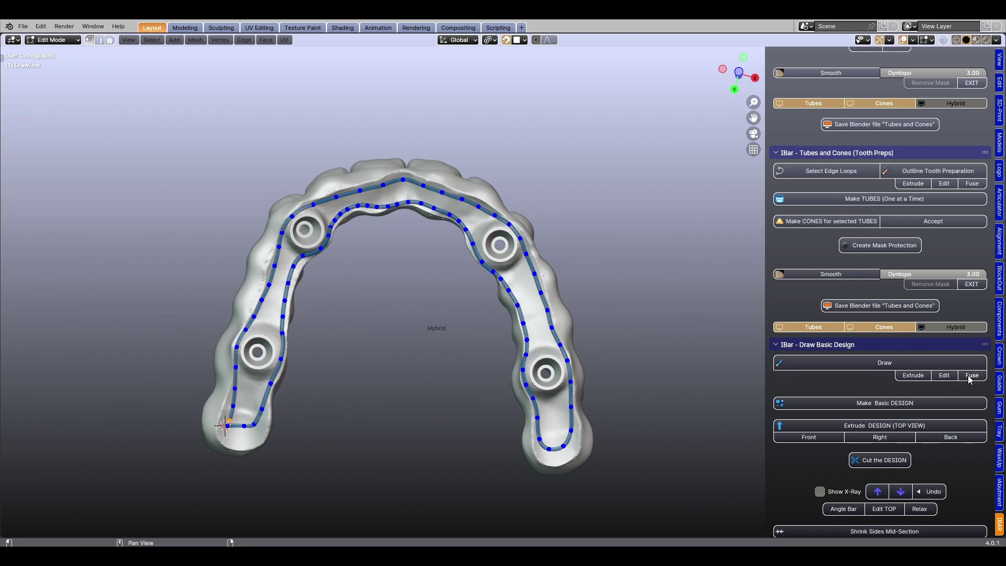
# Reposition the outline's end points and left-side points with G so they sit evenly around the left implants.
pyautogui.scroll(2, 241, 431)
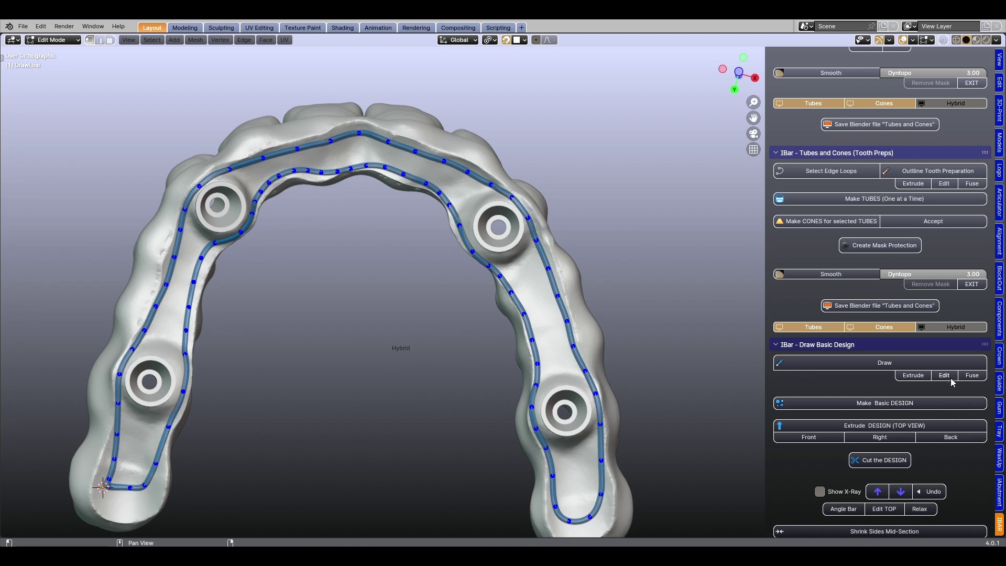
pyautogui.scroll(-4, 370, 384)
pyautogui.scroll(3, 299, 395)
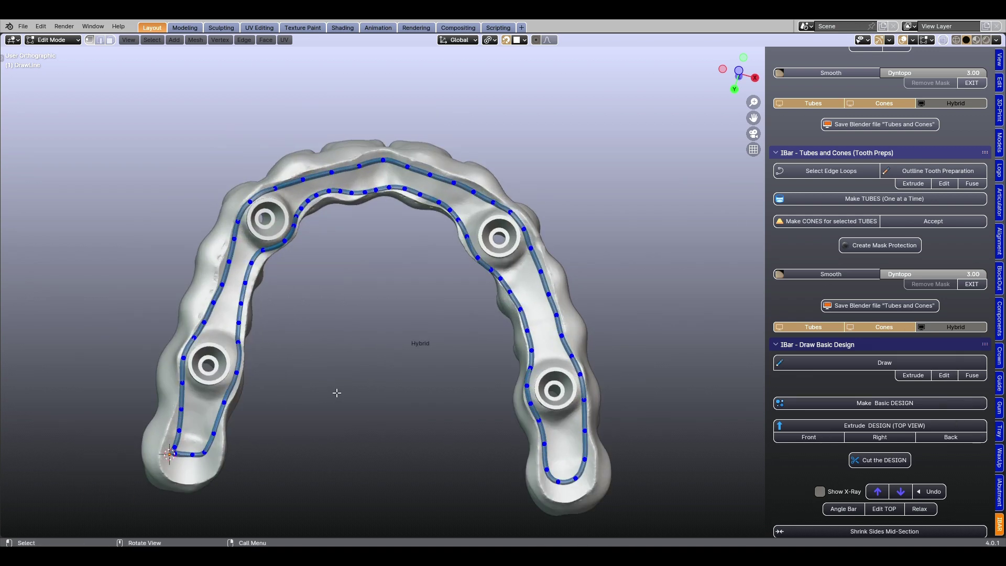
pyautogui.scroll(2, 262, 419)
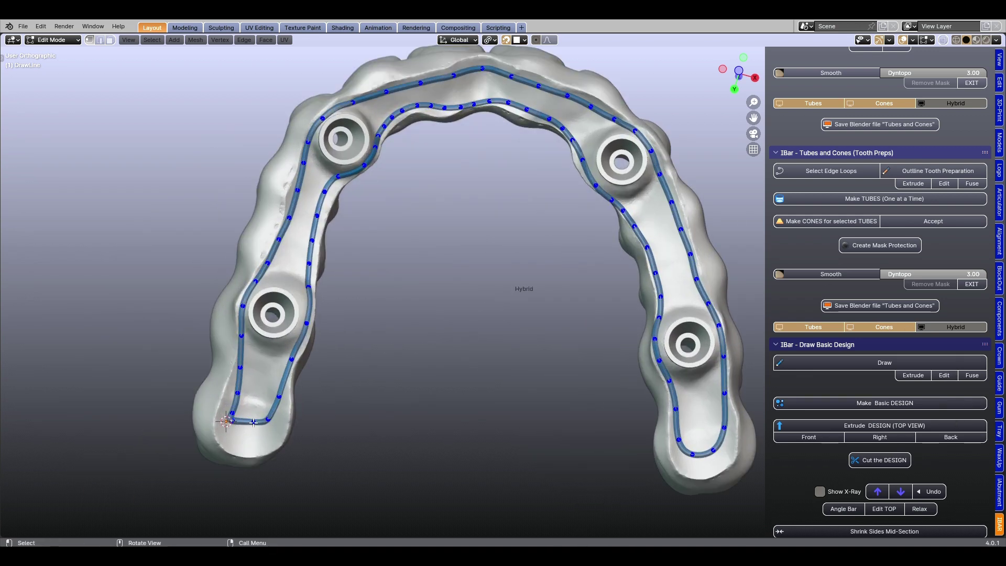
pyautogui.press('g')
pyautogui.click(254, 437)
pyautogui.click(231, 412)
pyautogui.press('g')
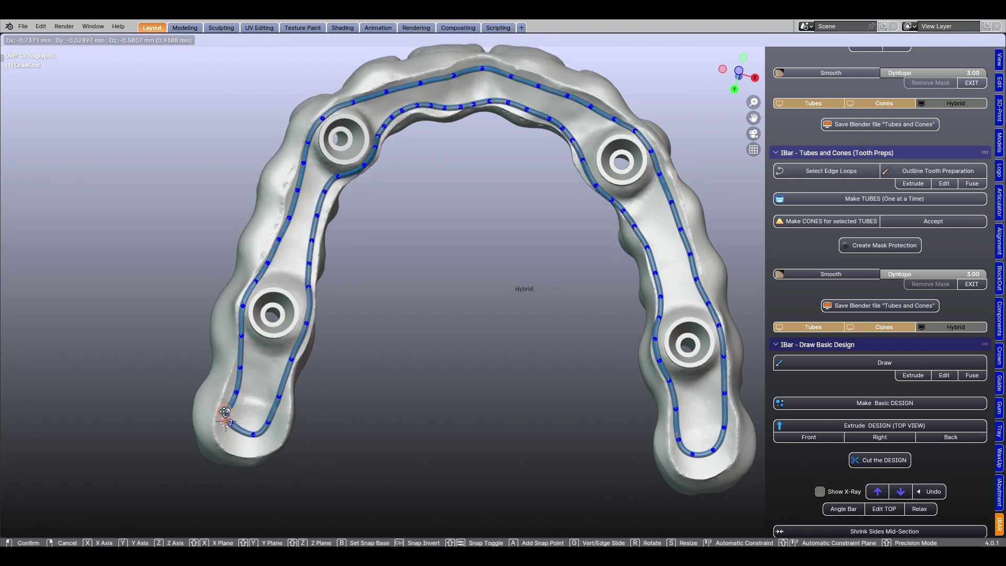
pyautogui.click(228, 412)
pyautogui.press('g')
pyautogui.click(233, 390)
pyautogui.click(241, 336)
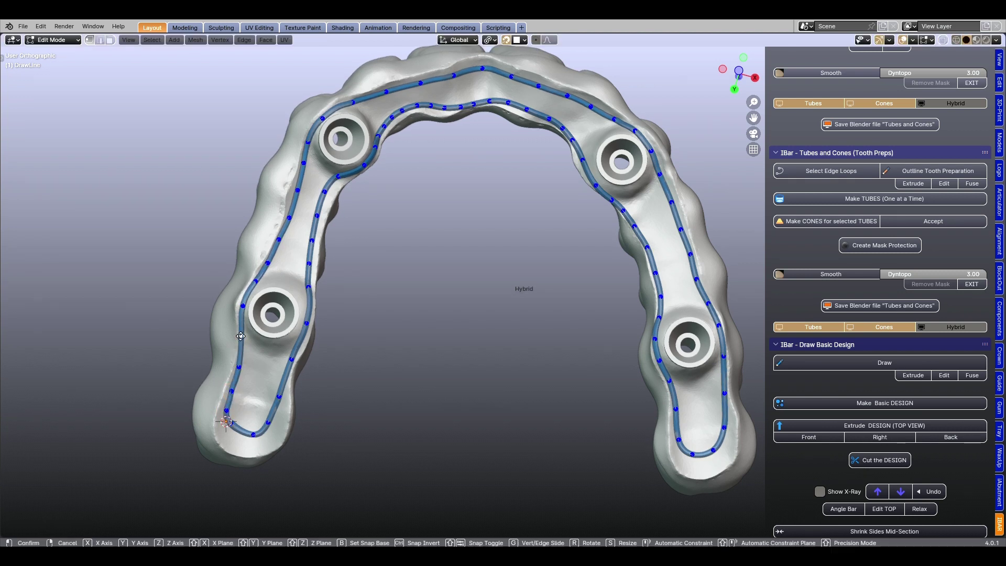
pyautogui.press('g')
pyautogui.press('g')
pyautogui.click(288, 361)
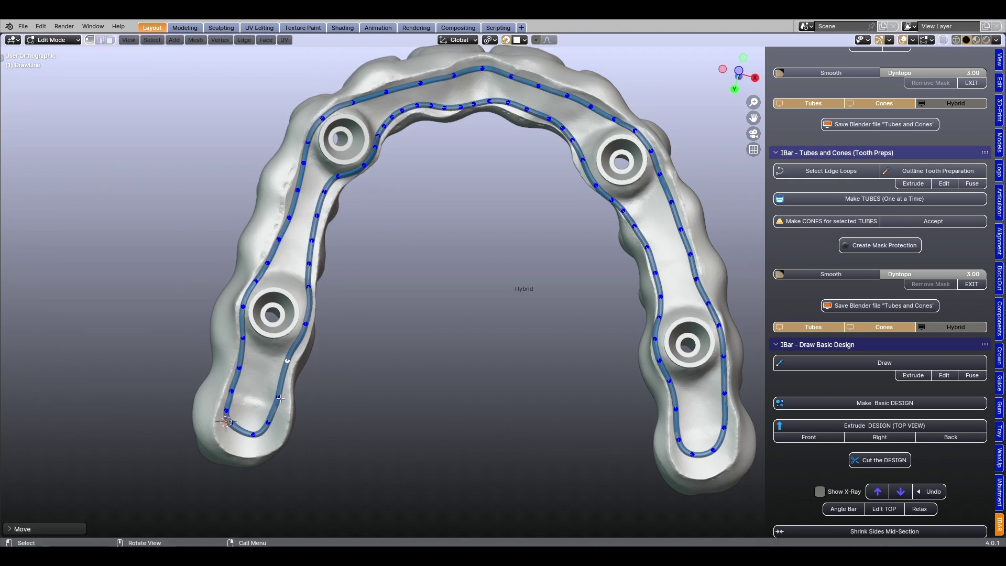
pyautogui.click(278, 399)
pyautogui.press('g')
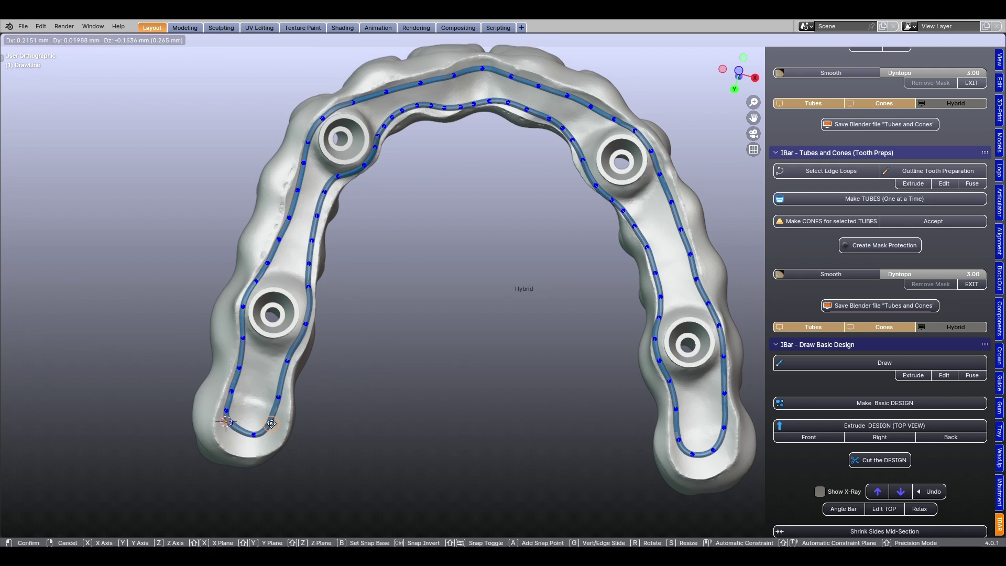
pyautogui.click(257, 446)
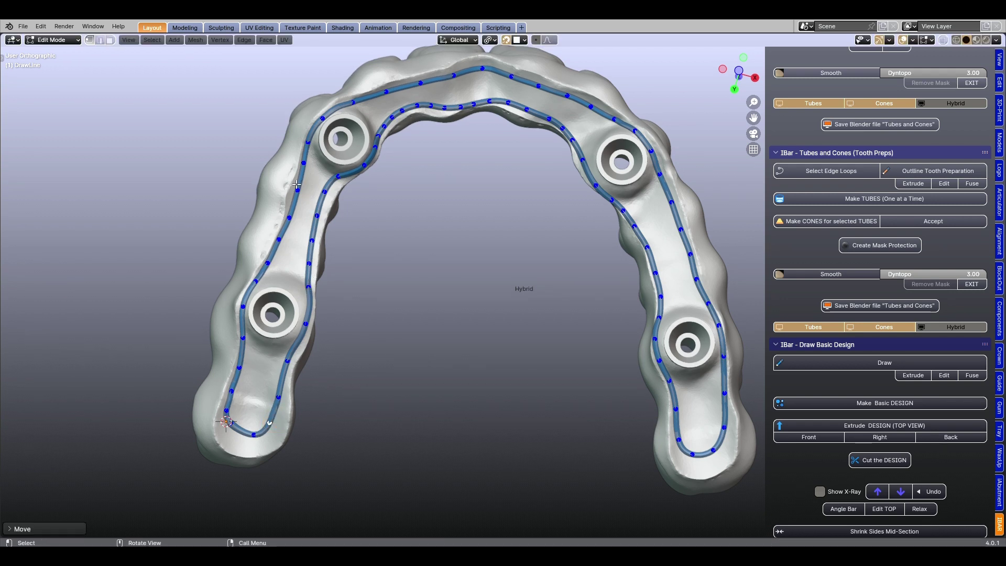
# Nudge several inner-line points near the front of the arch into a smoother curve.
pyautogui.moveTo(437, 245); pyautogui.dragTo(442, 210, button='middle')
pyautogui.click(438, 111)
pyautogui.press('g')
pyautogui.click(427, 108)
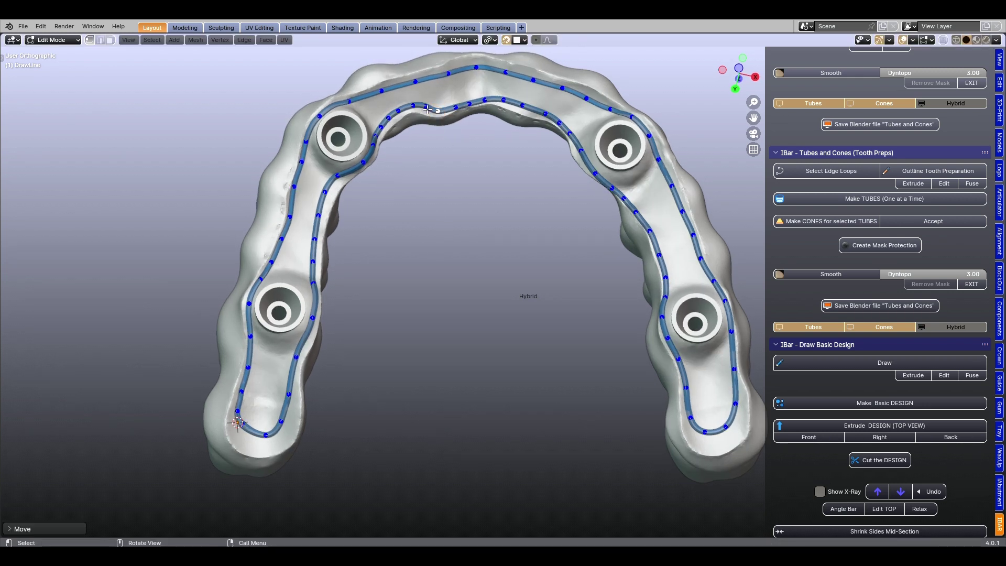
pyautogui.press('g')
pyautogui.click(409, 111)
pyautogui.press('g')
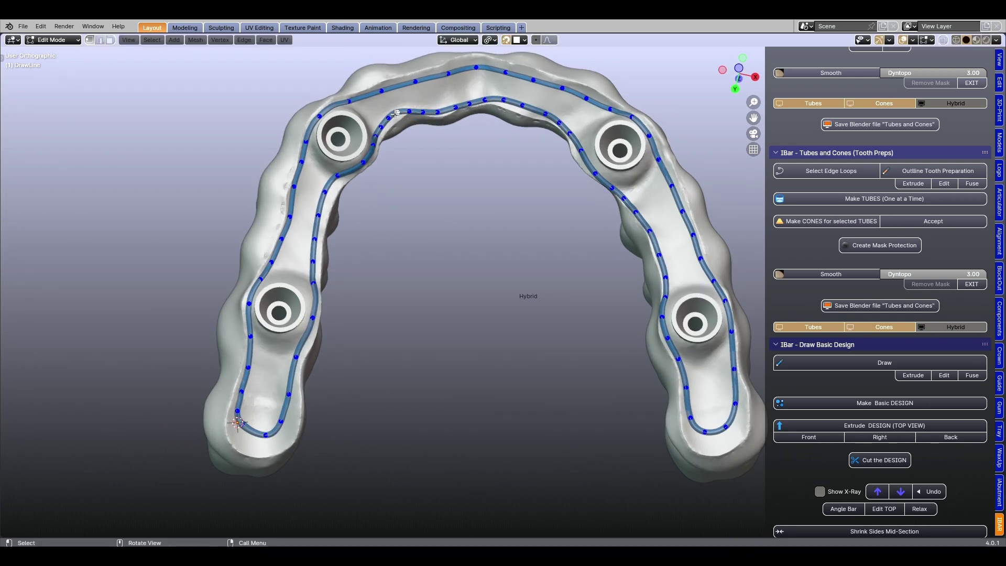
pyautogui.click(388, 117)
pyautogui.press('g')
pyautogui.click(375, 135)
pyautogui.press('g')
pyautogui.click(379, 132)
# Adjust the outer-line points at the right end of the arch, then recentre the view.
pyautogui.moveTo(495, 294); pyautogui.dragTo(510, 296, button='middle')
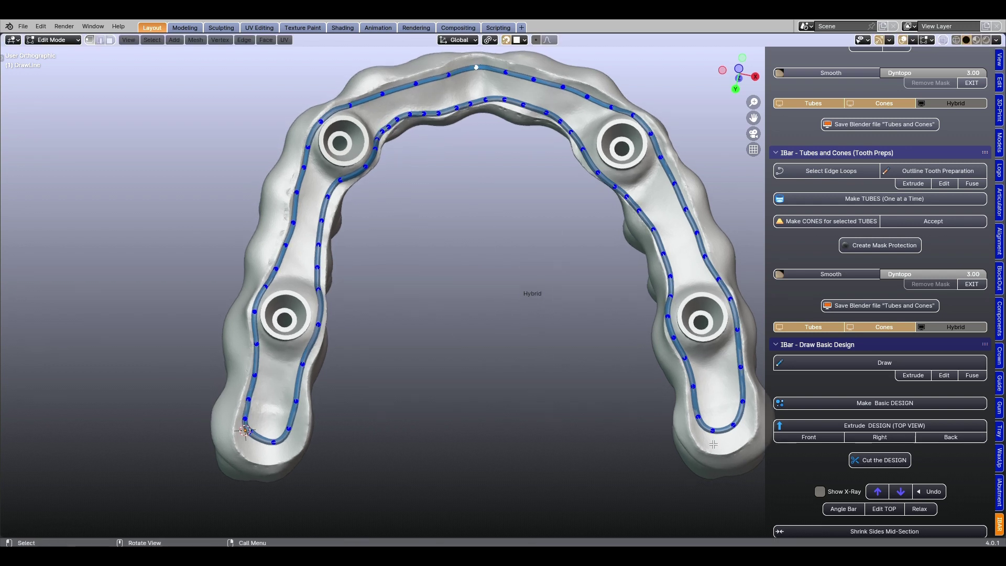
pyautogui.click(700, 417)
pyautogui.press('g')
pyautogui.click(701, 432)
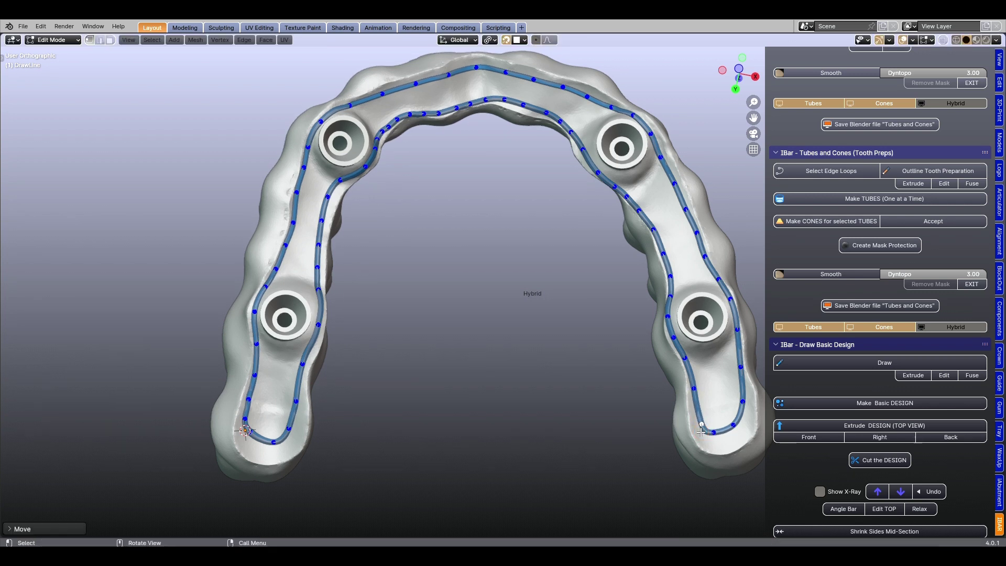
pyautogui.click(732, 423)
pyautogui.press('g')
pyautogui.click(740, 368)
pyautogui.press('g')
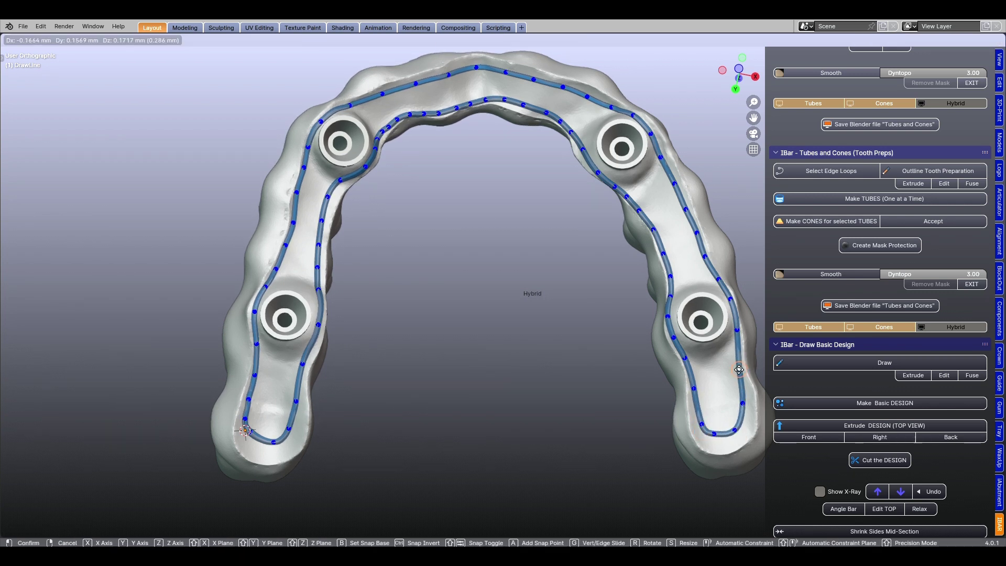
pyautogui.scroll(-3, 497, 405)
pyautogui.keyDown('shift'); pyautogui.moveTo(496, 406); pyautogui.dragTo(498, 390, button='middle'); pyautogui.keyUp('shift')
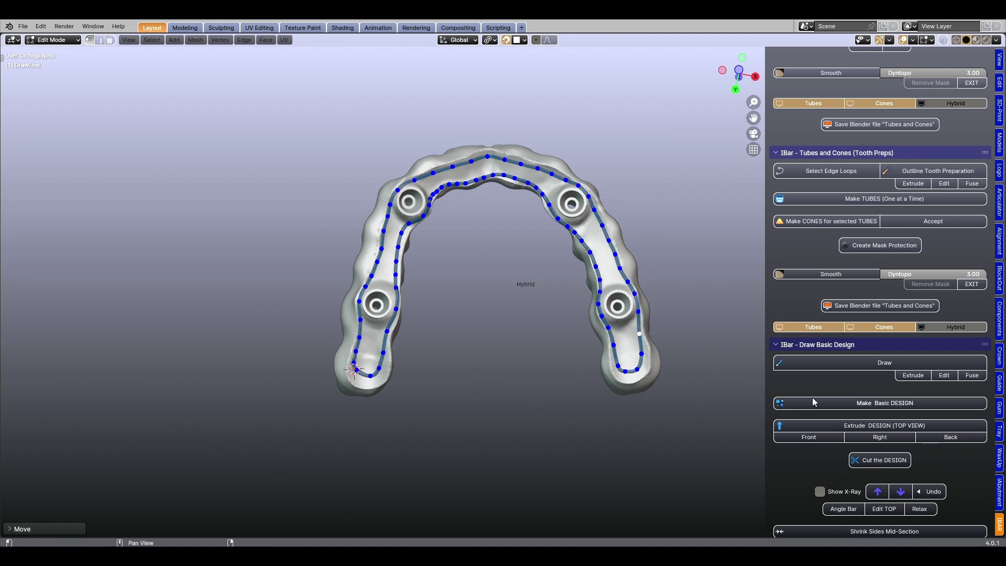
# Build the basic bar design from the outlines and lower the cutting slide about 6 mm in front view.
pyautogui.click(878, 407)
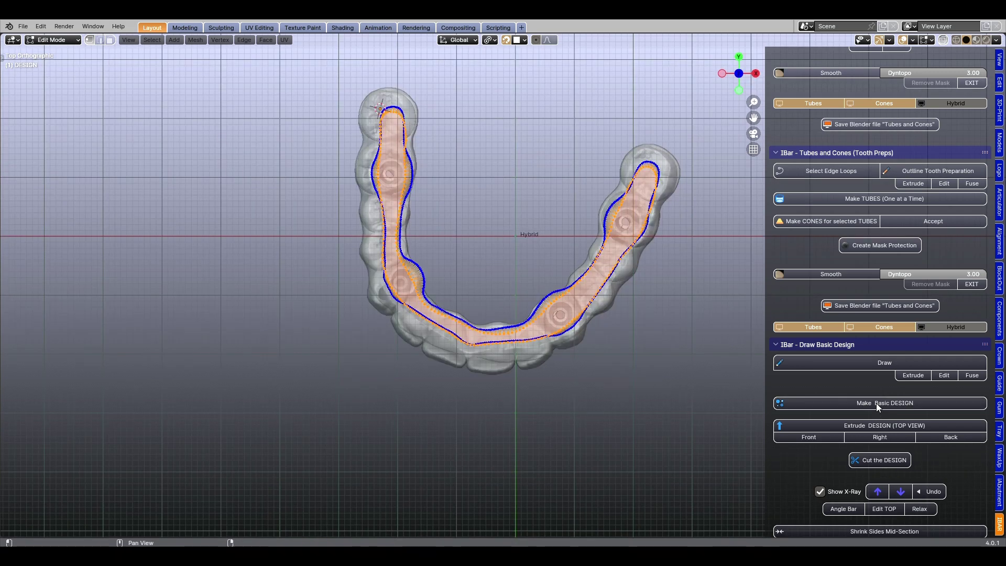
pyautogui.moveTo(518, 419); pyautogui.dragTo(535, 393, button='middle')
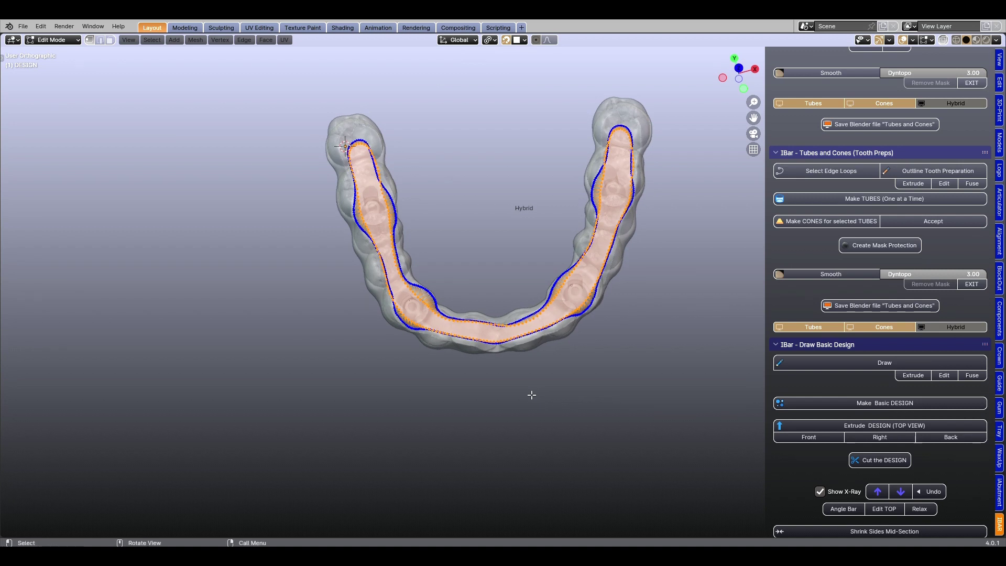
pyautogui.click(891, 425)
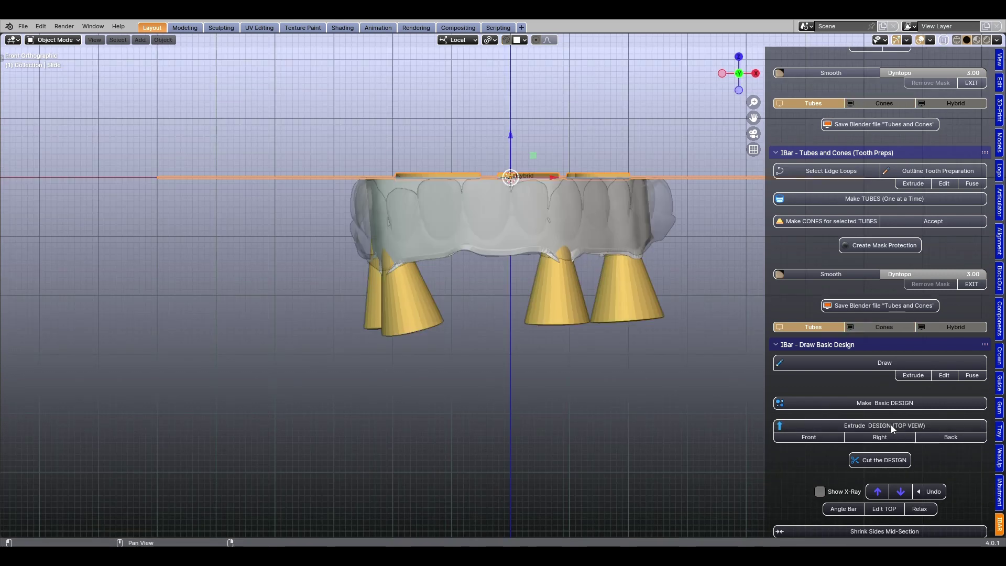
pyautogui.moveTo(508, 135); pyautogui.dragTo(506, 173)
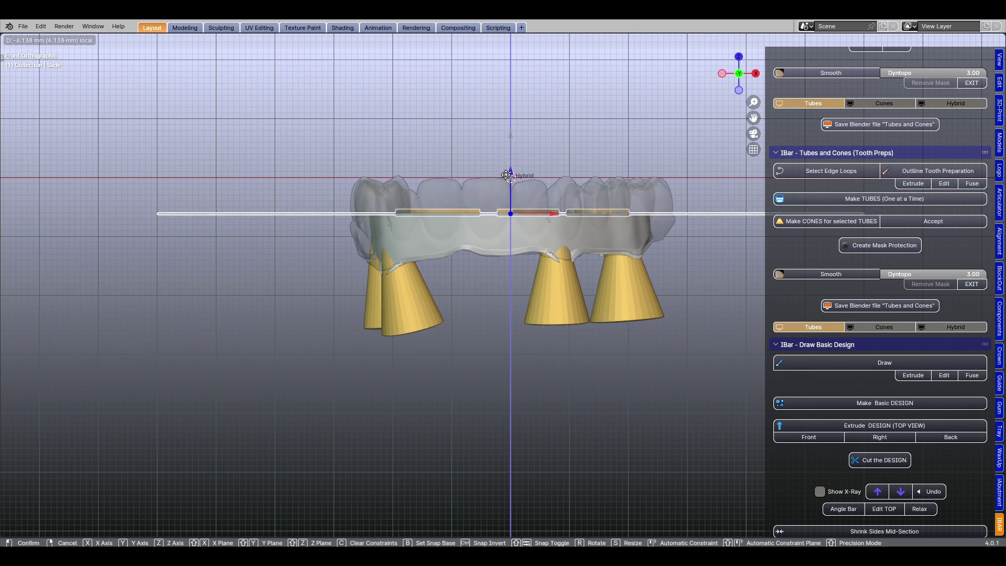
pyautogui.moveTo(506, 172); pyautogui.dragTo(514, 196)
pyautogui.moveTo(514, 195)
pyautogui.mouseDown(button='middle')
pyautogui.moveTo(538, 376)
pyautogui.moveTo(548, 375)
pyautogui.moveTo(469, 357)
pyautogui.moveTo(492, 345)
pyautogui.mouseUp(button='middle')
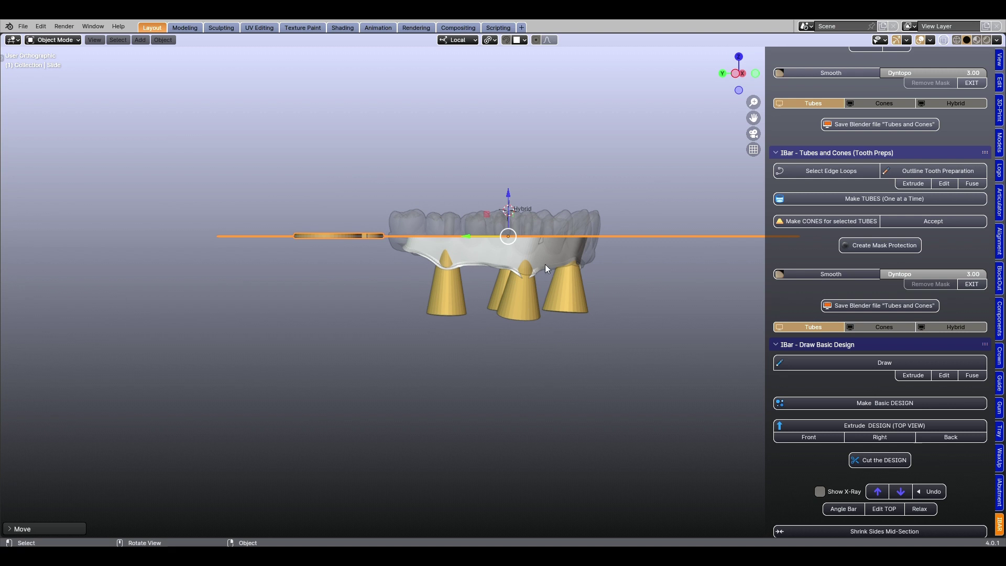
# Rotate the slide on both axes and raise it slightly so it runs level at mid-height.
pyautogui.press('r')
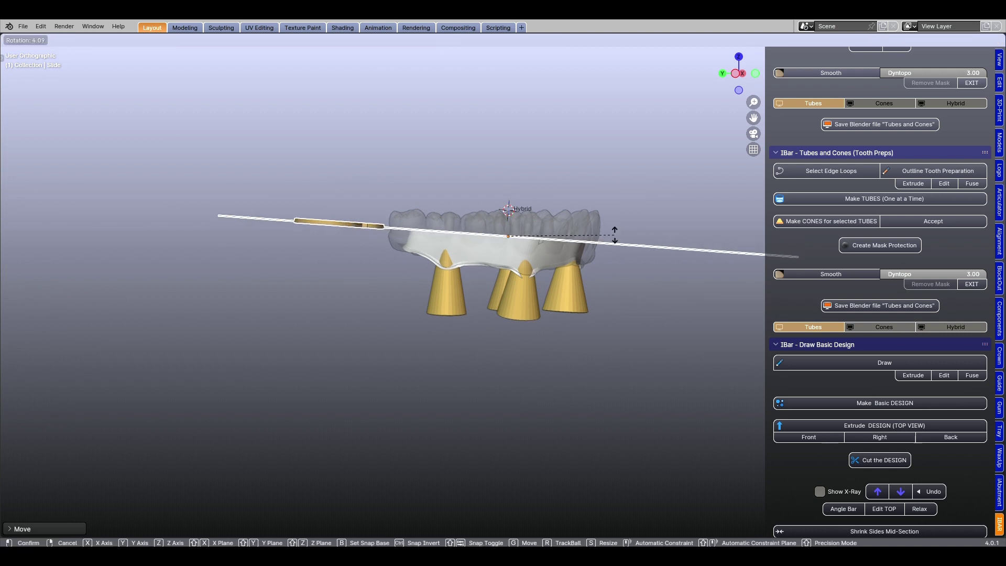
pyautogui.click(615, 236)
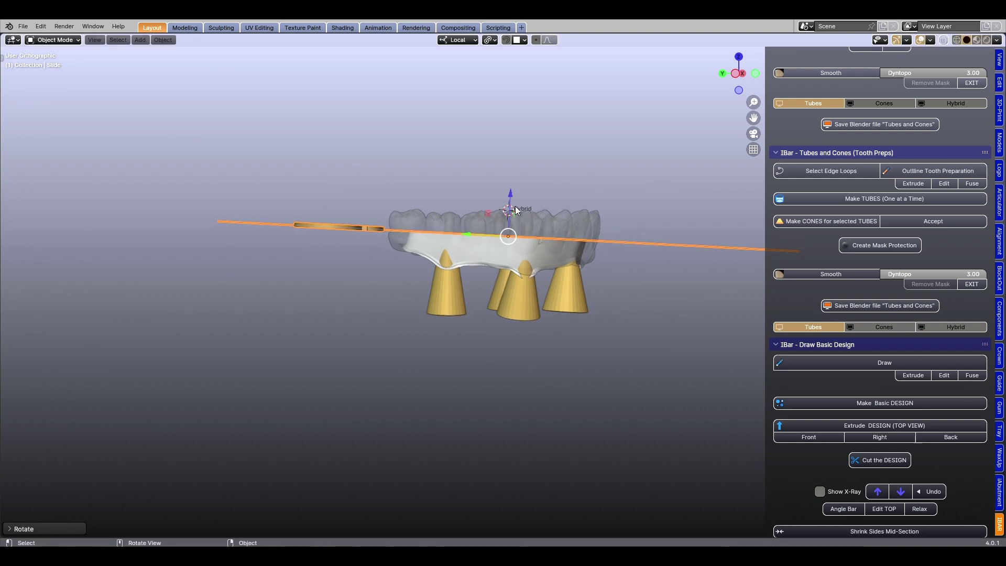
pyautogui.moveTo(511, 197); pyautogui.dragTo(511, 189)
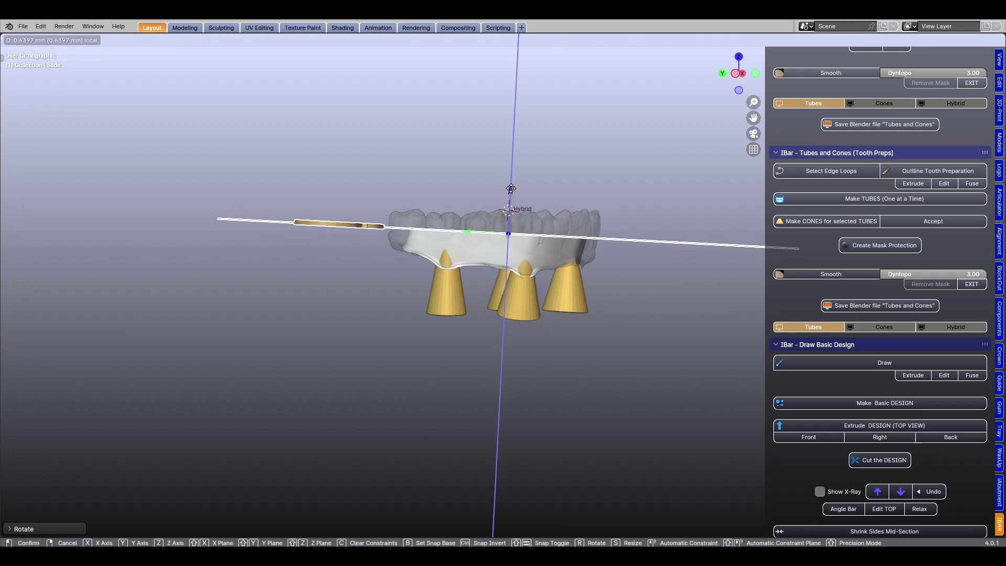
pyautogui.click(510, 188)
pyautogui.moveTo(501, 359); pyautogui.dragTo(397, 356, button='middle')
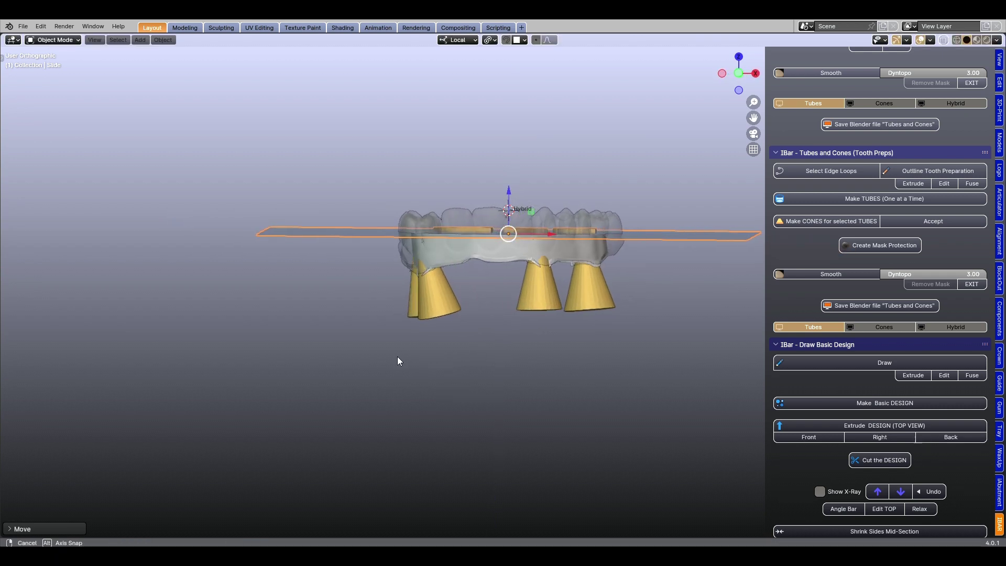
pyautogui.press('r')
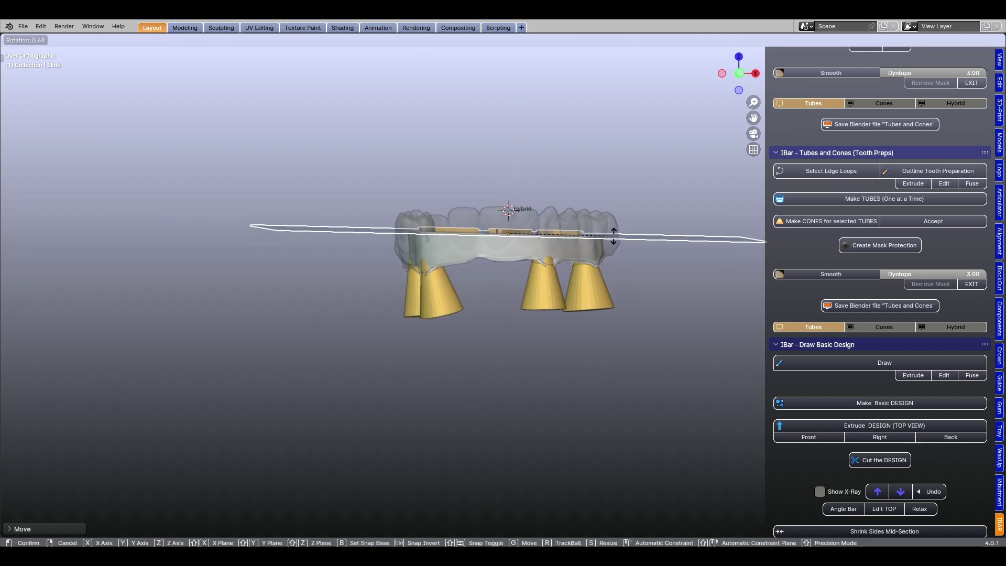
pyautogui.click(571, 362)
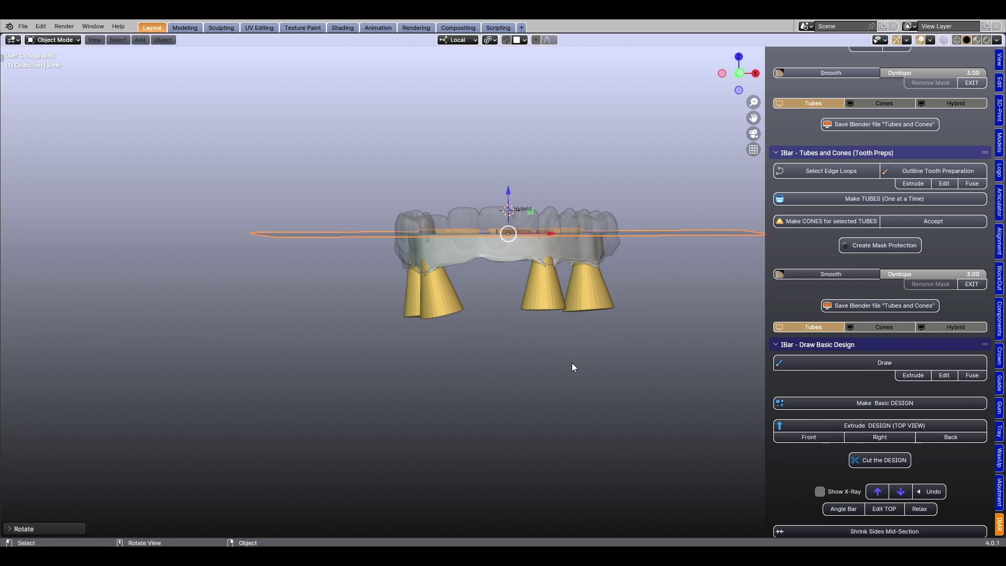
pyautogui.moveTo(571, 363)
pyautogui.mouseDown(button='middle')
pyautogui.moveTo(467, 369)
pyautogui.moveTo(620, 349)
pyautogui.moveTo(650, 363)
pyautogui.moveTo(565, 367)
pyautogui.moveTo(663, 391)
pyautogui.mouseUp(button='middle')
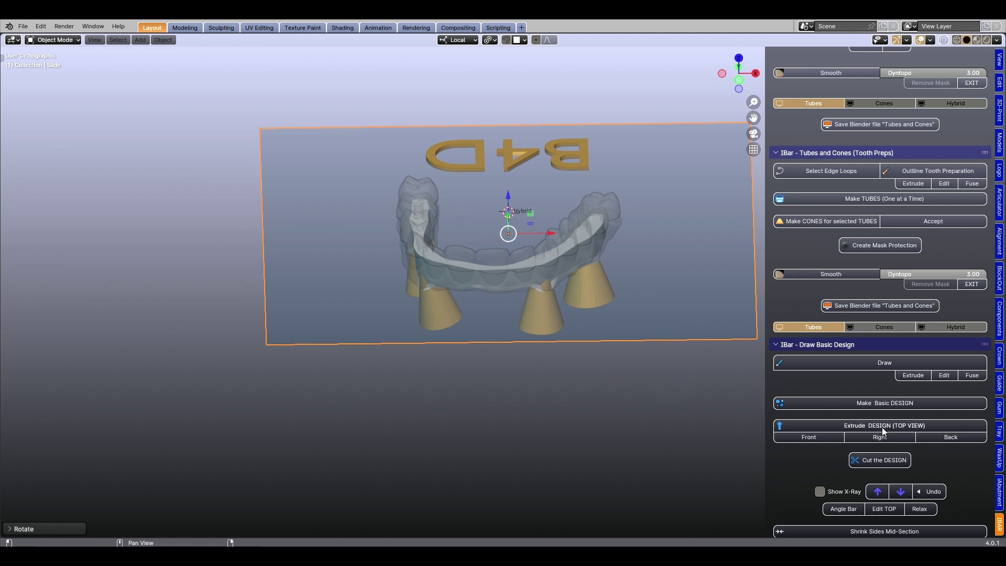
# Cut the DESIGN at the slide plane, then scroll the sidebar to the IBar - Create Cutter section.
pyautogui.click(873, 463)
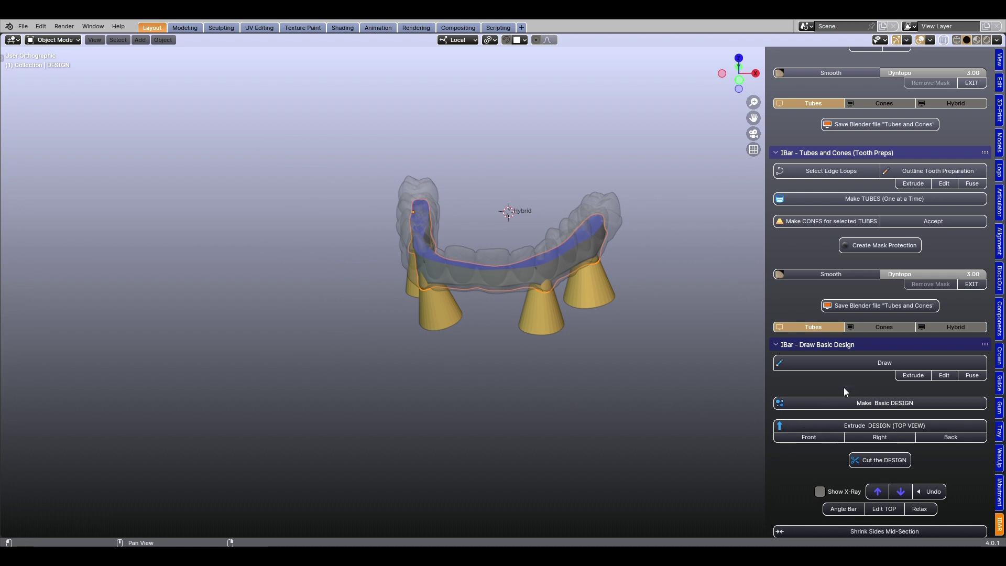
pyautogui.scroll(-3, 851, 387)
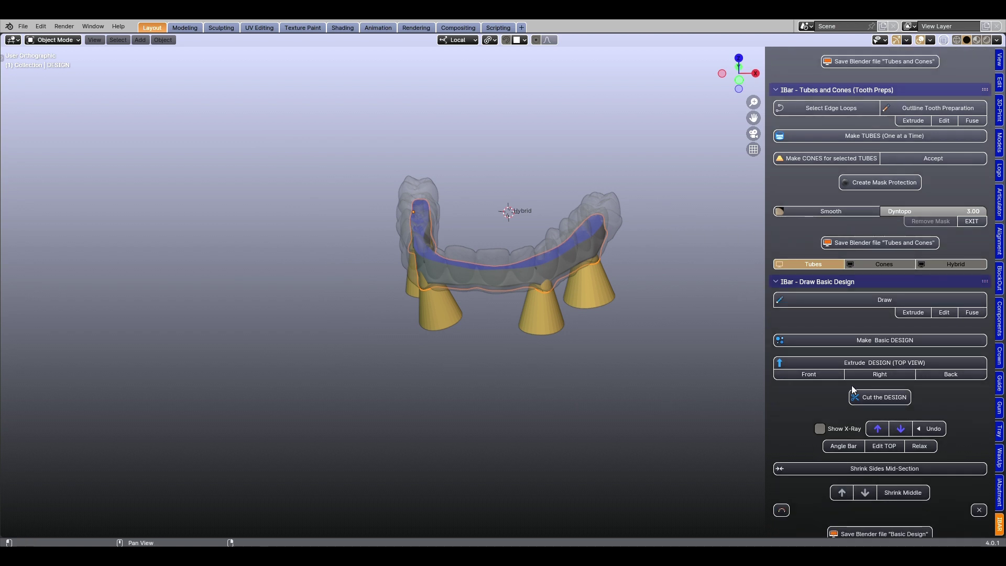
pyautogui.scroll(-3, 865, 398)
pyautogui.scroll(-3, 865, 395)
pyautogui.scroll(-3, 865, 393)
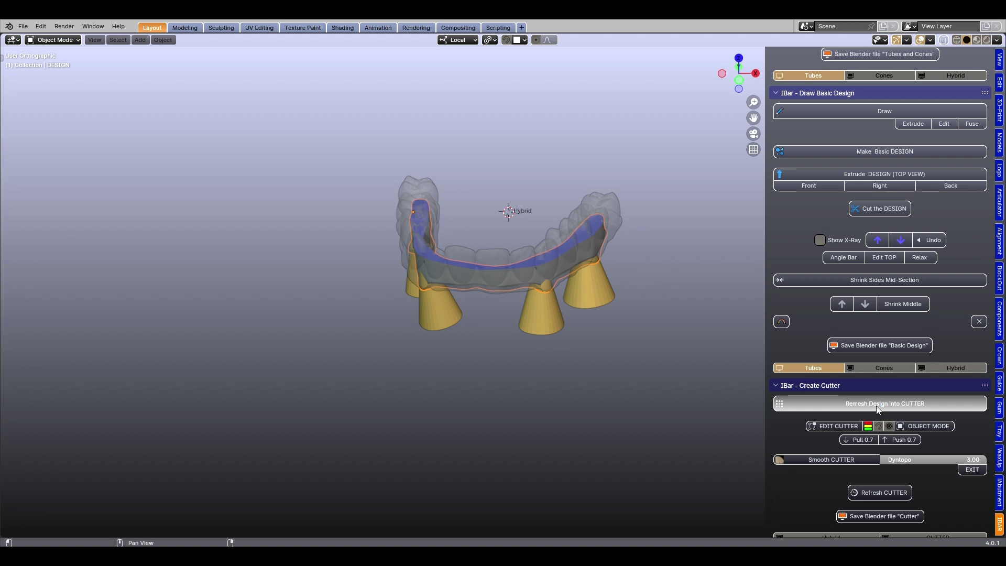
# Turn the trimmed design into a CUTTER object, select it and enter EDIT CUTTER mode.
pyautogui.click(878, 408)
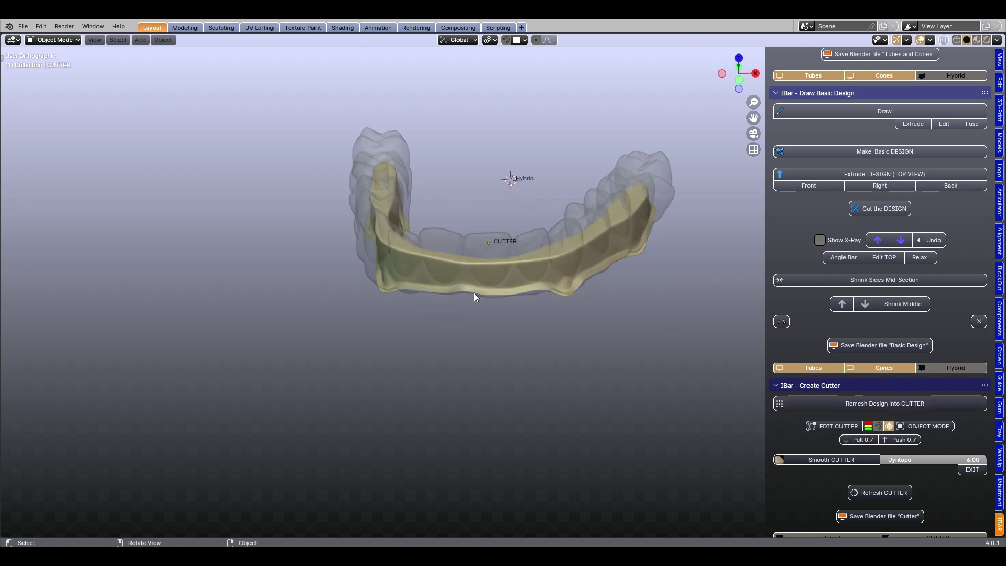
pyautogui.moveTo(473, 292)
pyautogui.mouseDown(button='middle')
pyautogui.moveTo(476, 366)
pyautogui.moveTo(463, 165)
pyautogui.moveTo(398, 348)
pyautogui.mouseUp(button='middle')
pyautogui.scroll(2, 376, 369)
pyautogui.scroll(3, 376, 372)
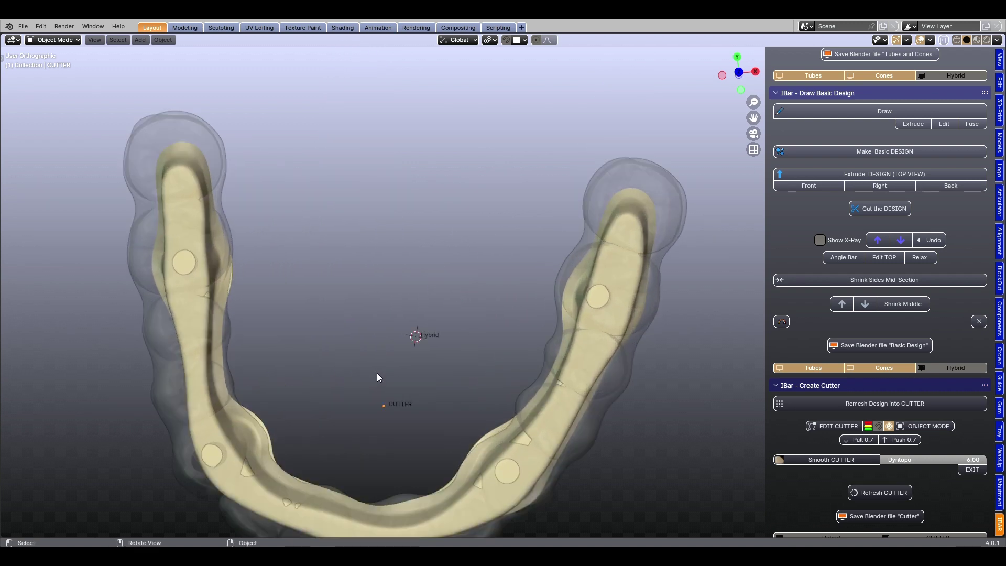
pyautogui.scroll(1, 566, 373)
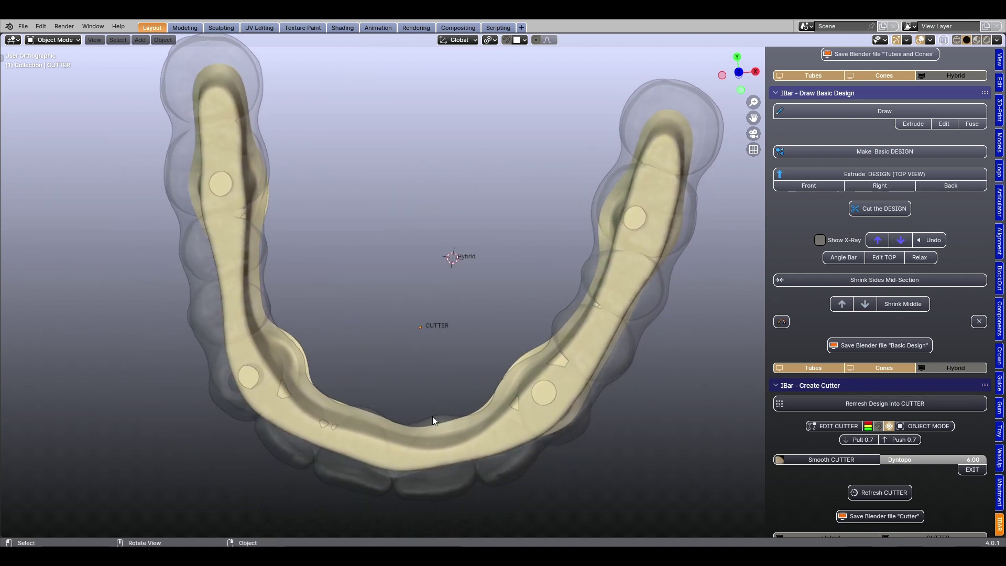
pyautogui.click(284, 392)
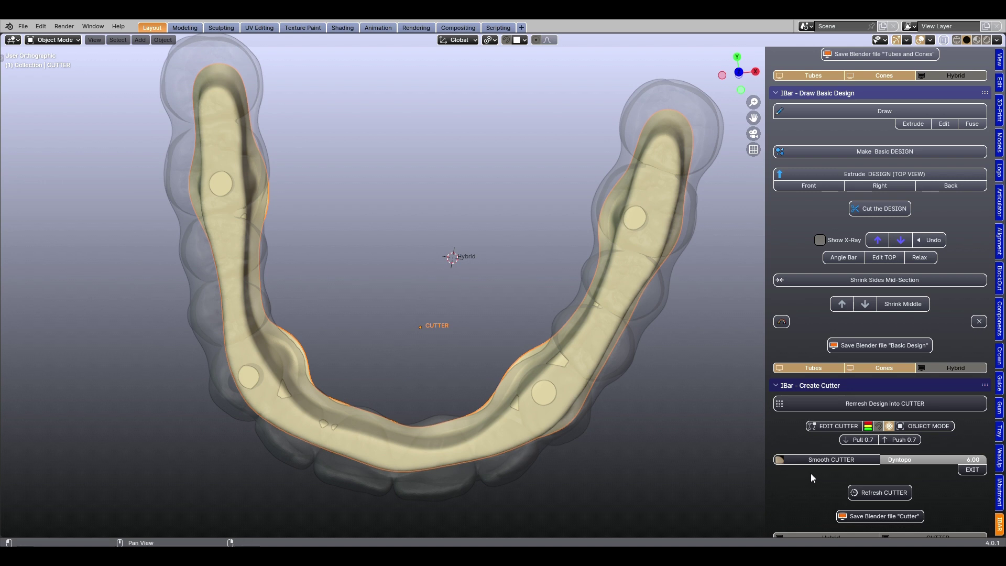
pyautogui.click(901, 441)
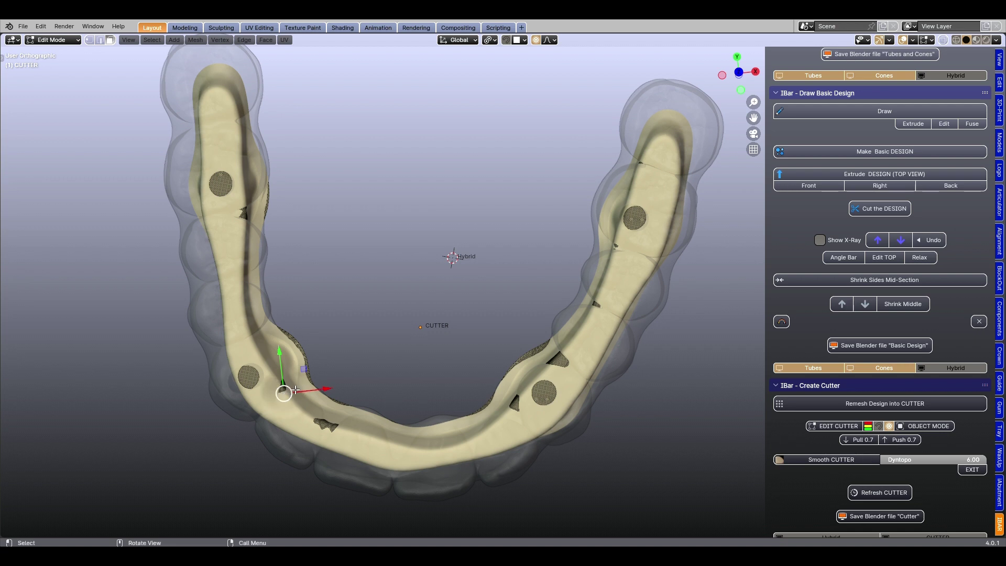
# Push 0.7 at three thin spots on the left bend and front, then return to Object Mode.
pyautogui.click(901, 442)
pyautogui.scroll(1, 272, 402)
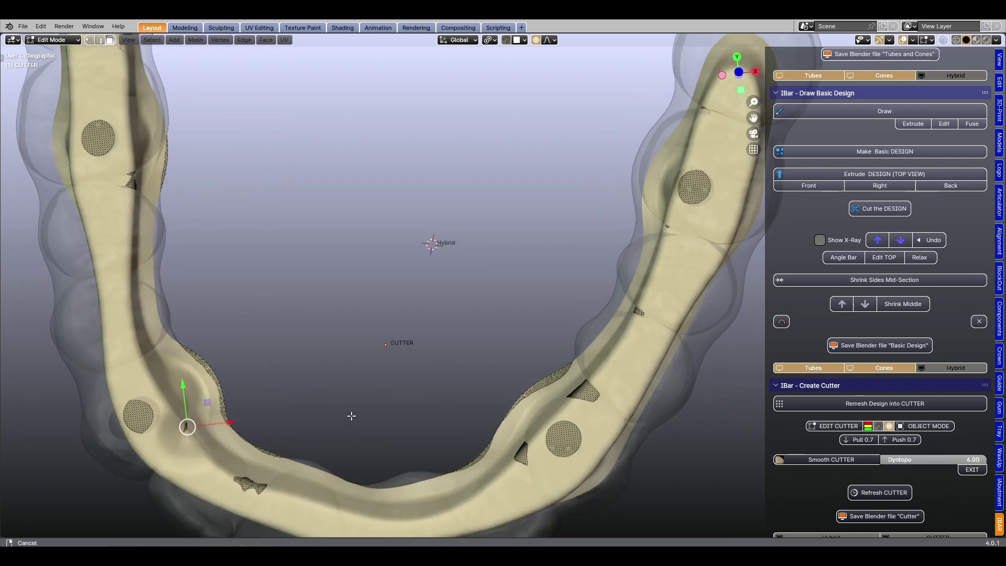
pyautogui.scroll(1, 347, 415)
pyautogui.scroll(1, 211, 394)
pyautogui.click(209, 396)
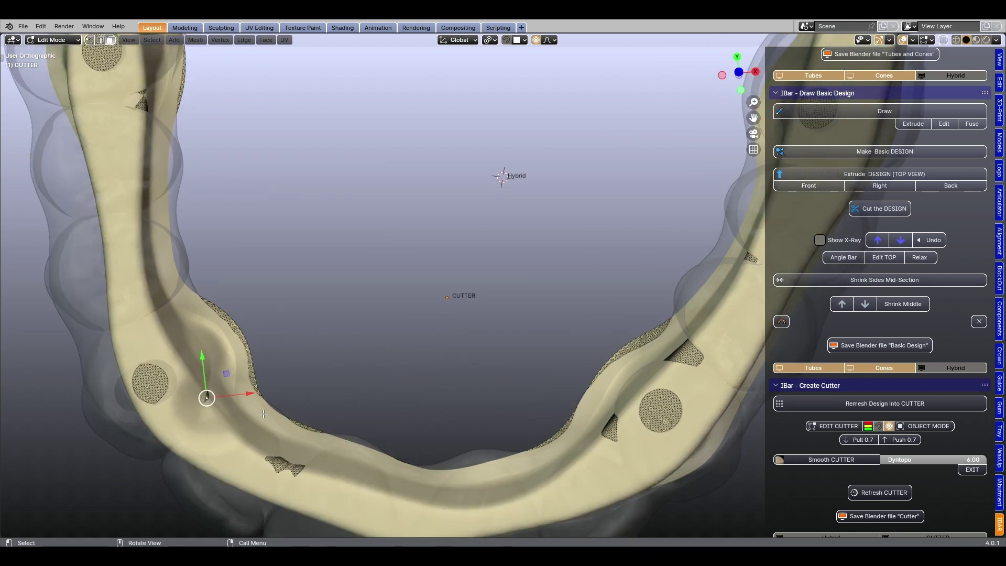
pyautogui.click(901, 440)
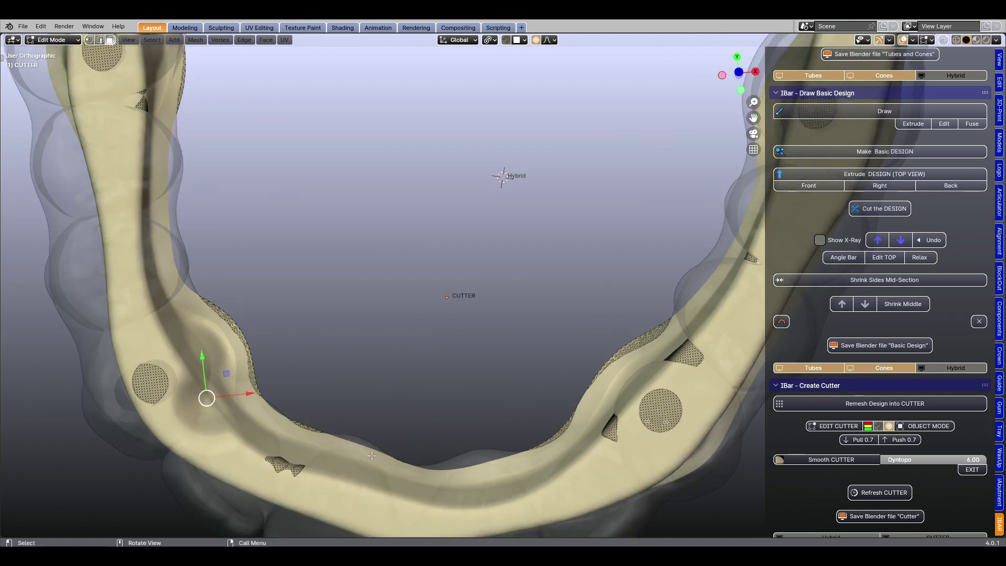
pyautogui.click(272, 461)
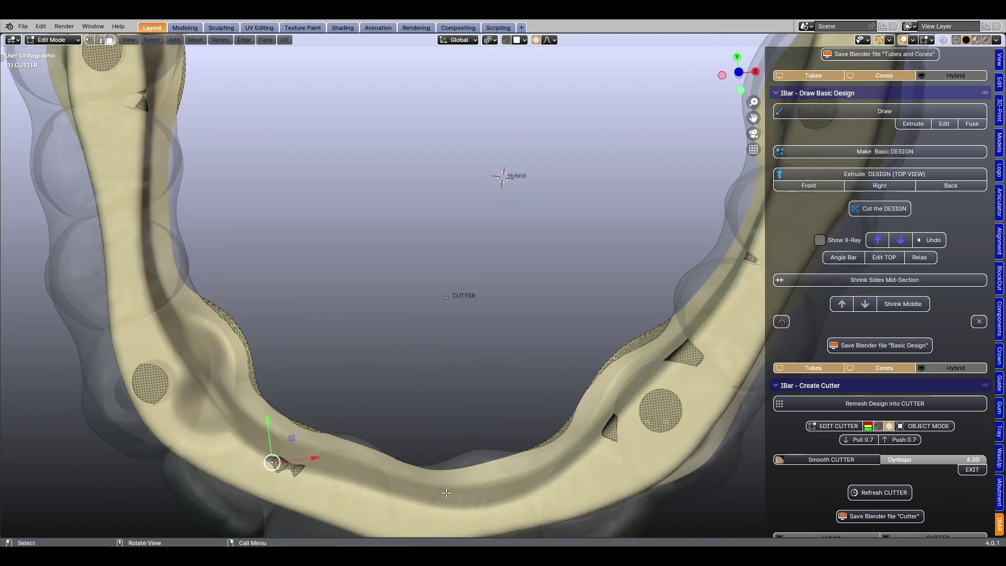
pyautogui.click(903, 438)
pyautogui.click(299, 470)
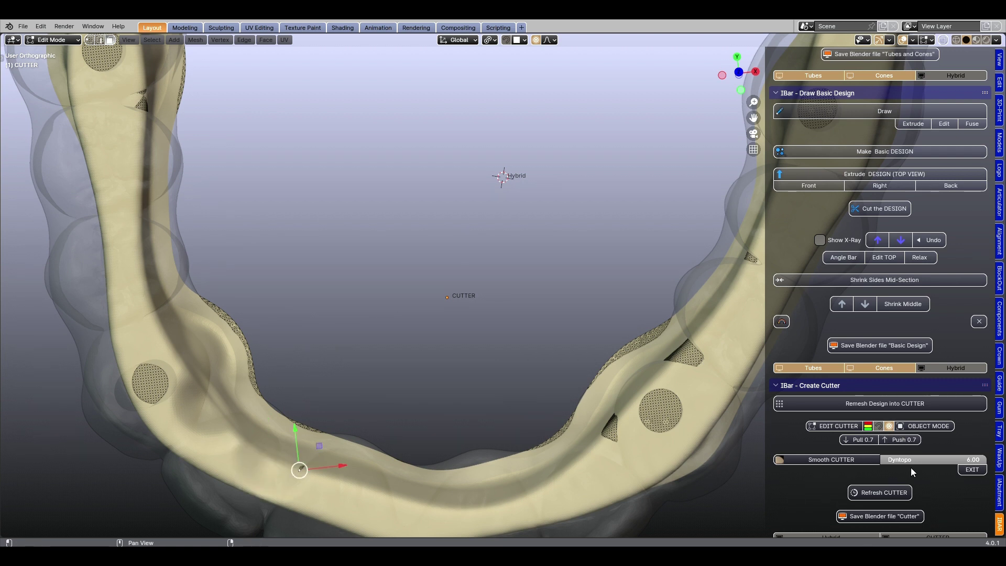
pyautogui.click(902, 440)
pyautogui.scroll(-3, 548, 386)
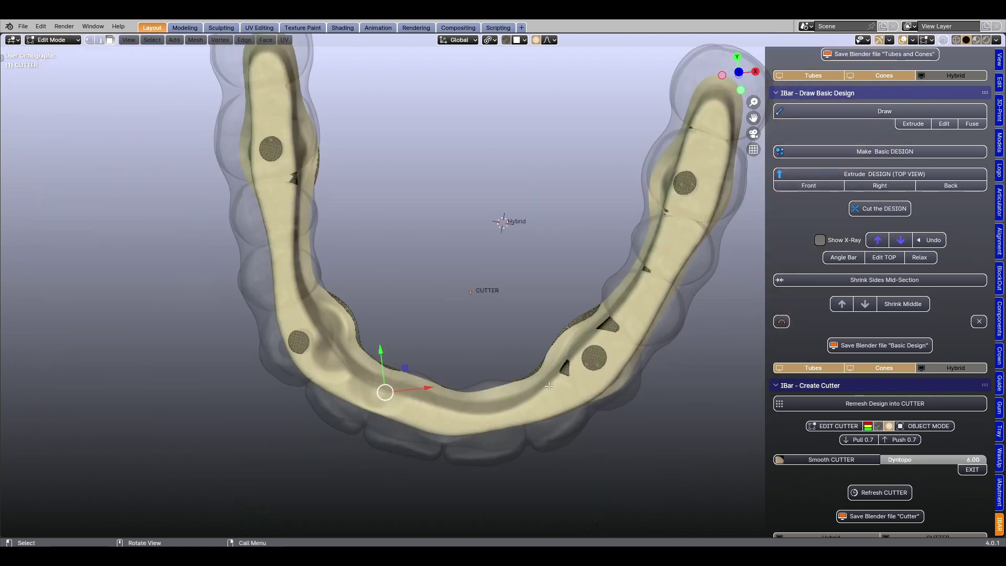
pyautogui.click(924, 426)
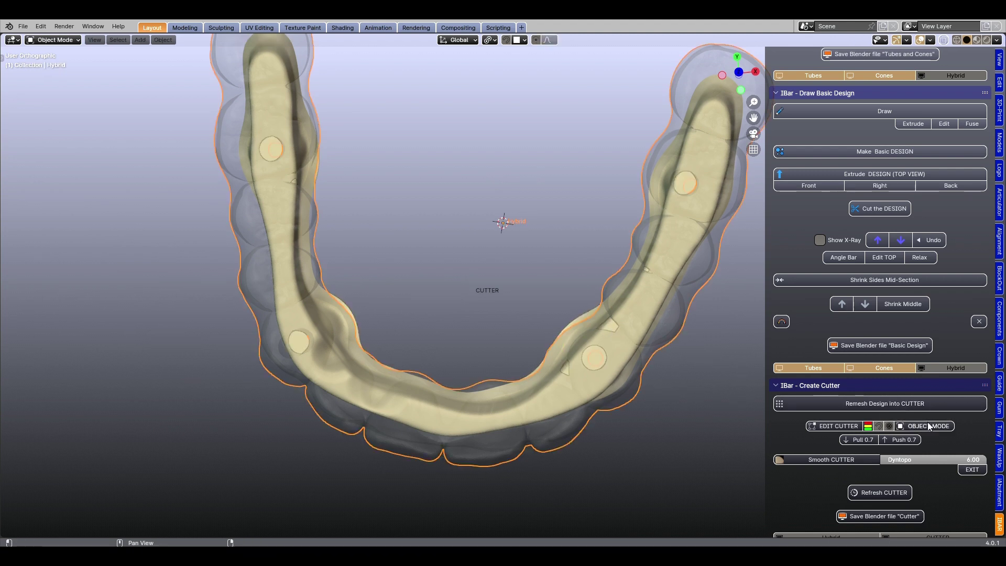
# Toggle the CUTTER between EDIT CUTTER and Object Mode to inspect its mesh.
pyautogui.click(899, 440)
pyautogui.click(564, 369)
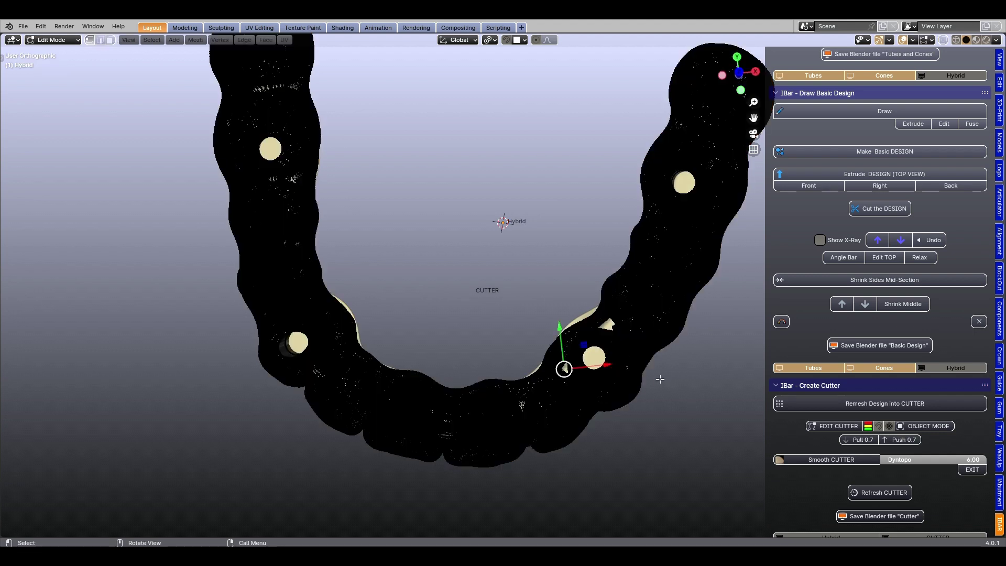
pyautogui.click(917, 425)
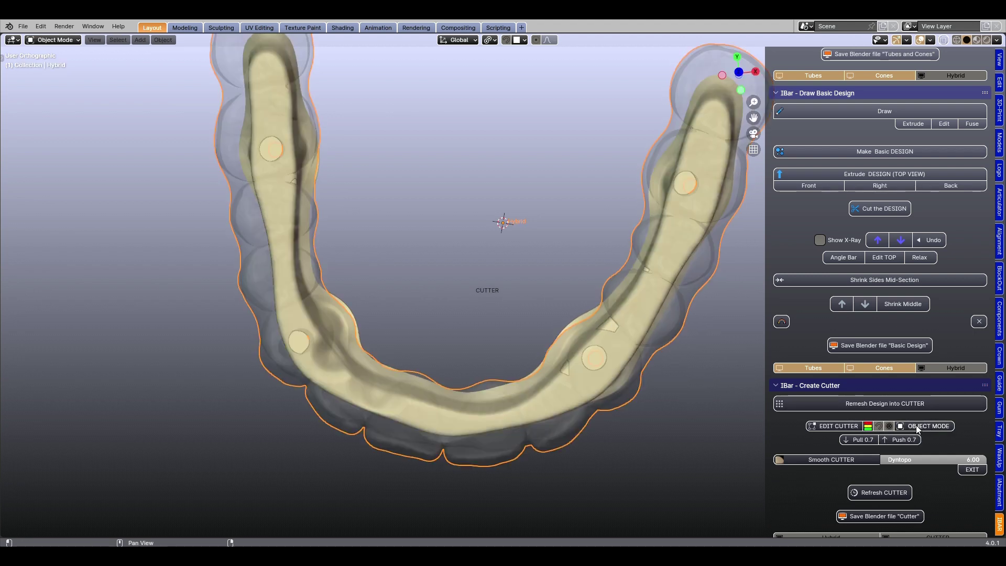
pyautogui.click(847, 426)
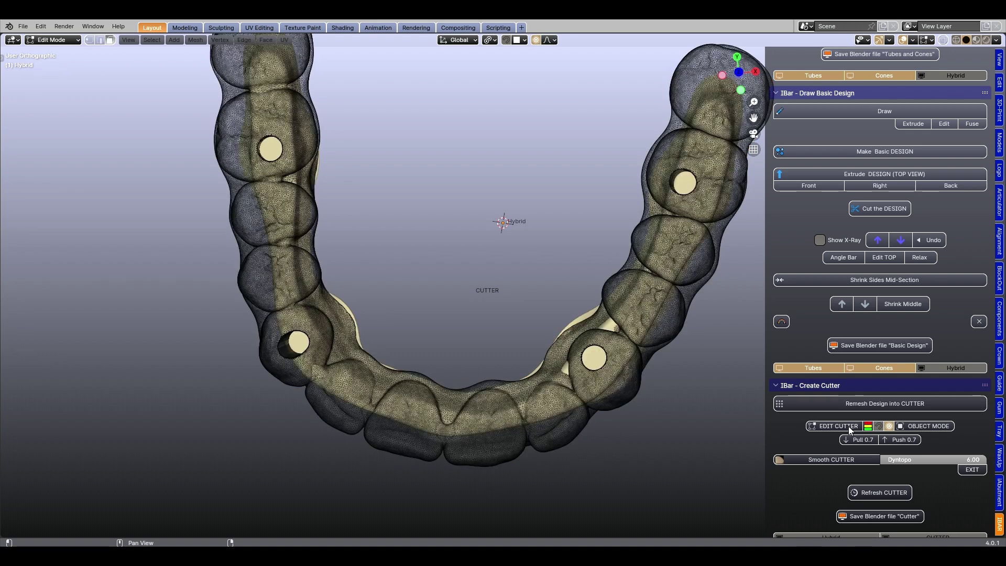
pyautogui.scroll(1, 548, 370)
pyautogui.scroll(1, 548, 371)
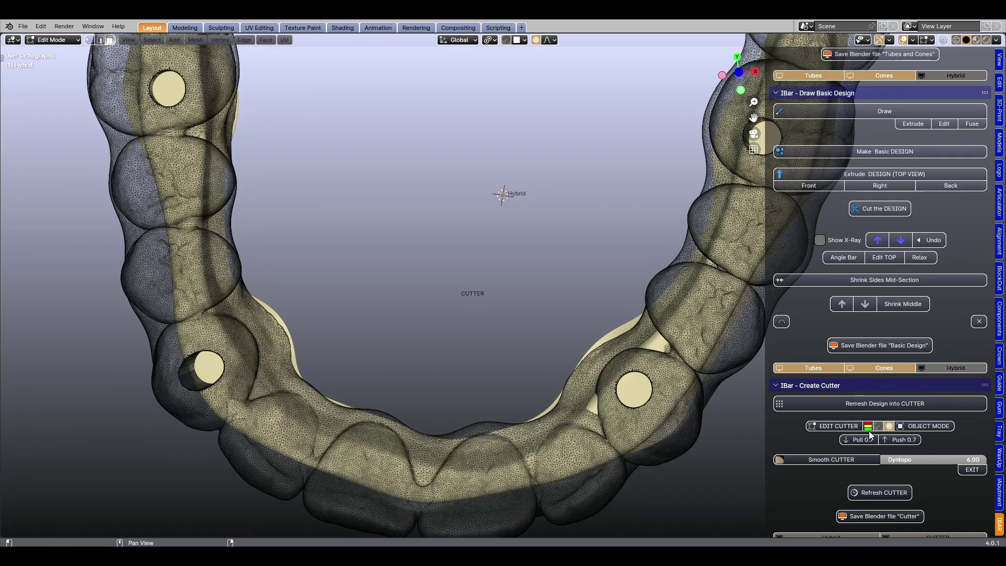
pyautogui.click(916, 426)
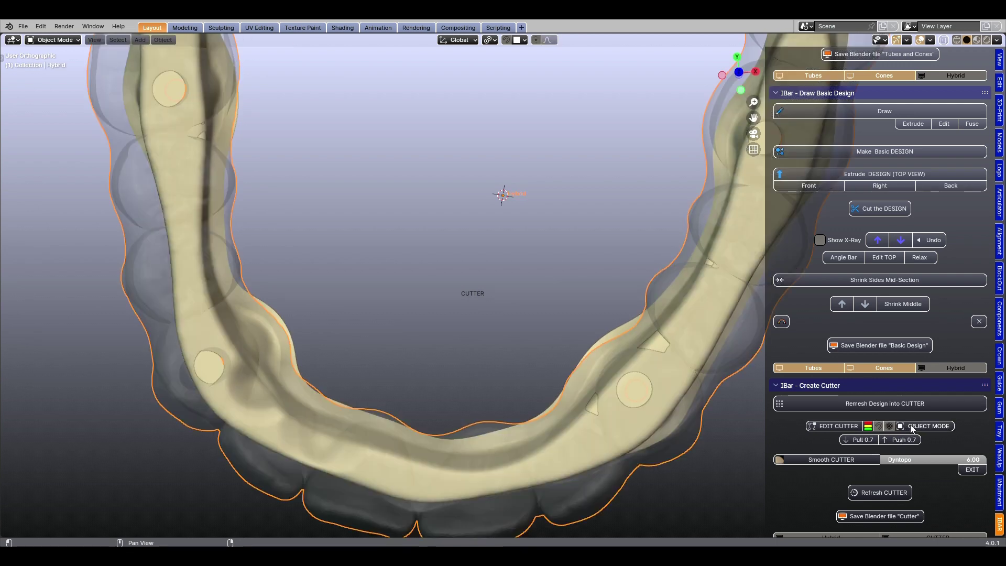
# Set the CUTTER's Dyntopo detail to 5.00, return to Object Mode and select the Hybrid.
pyautogui.click(903, 467)
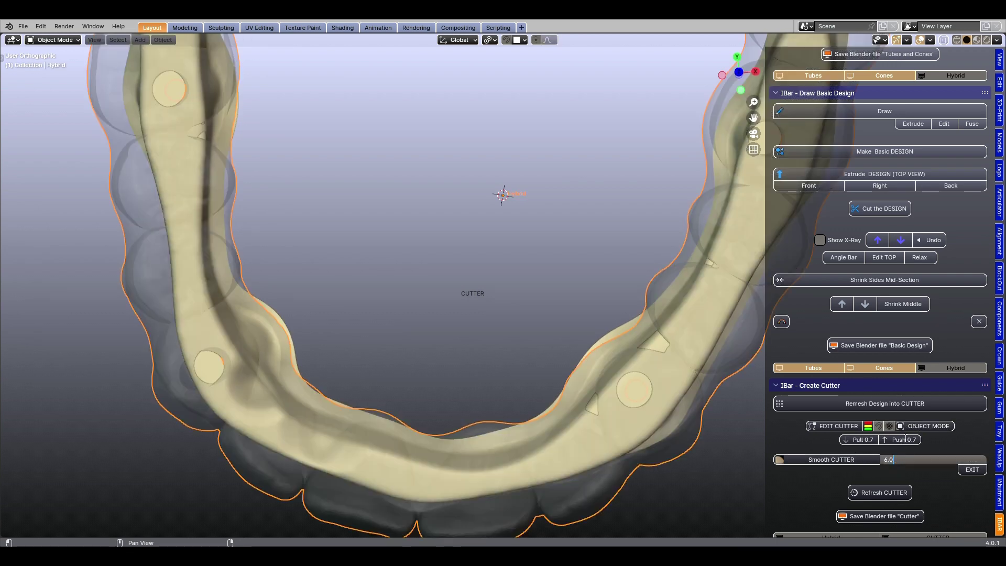
pyautogui.press('Return')
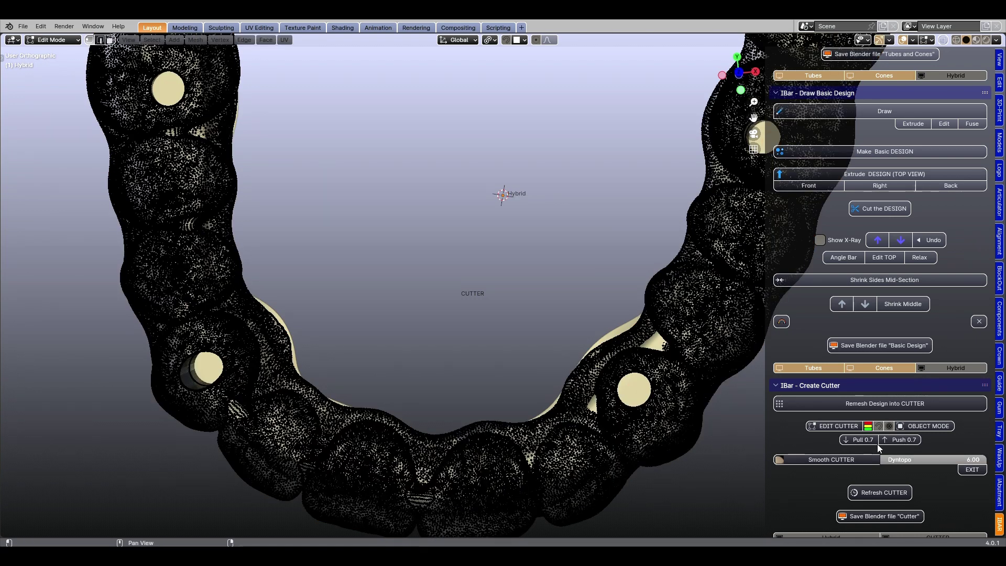
pyautogui.click(848, 427)
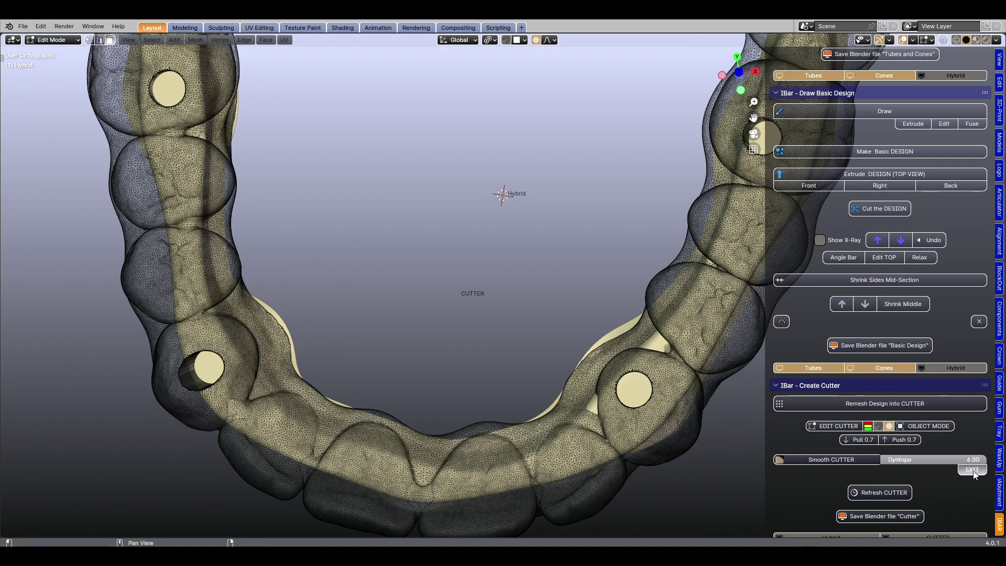
pyautogui.click(973, 469)
pyautogui.click(592, 407)
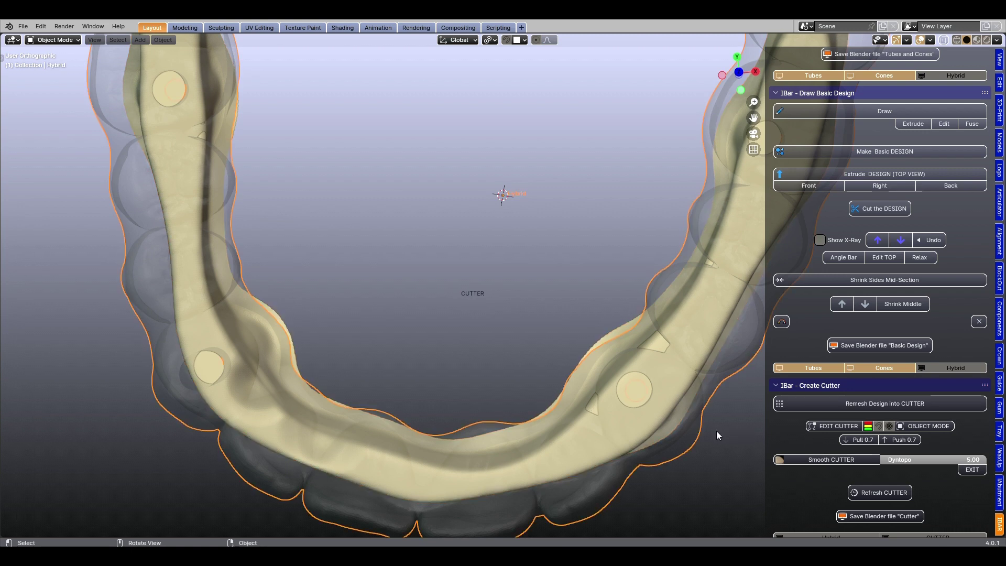
# Push the CUTTER outward 0.7 repeatedly at two right-side triangular holes until closed, then frame the arch.
pyautogui.click(615, 329)
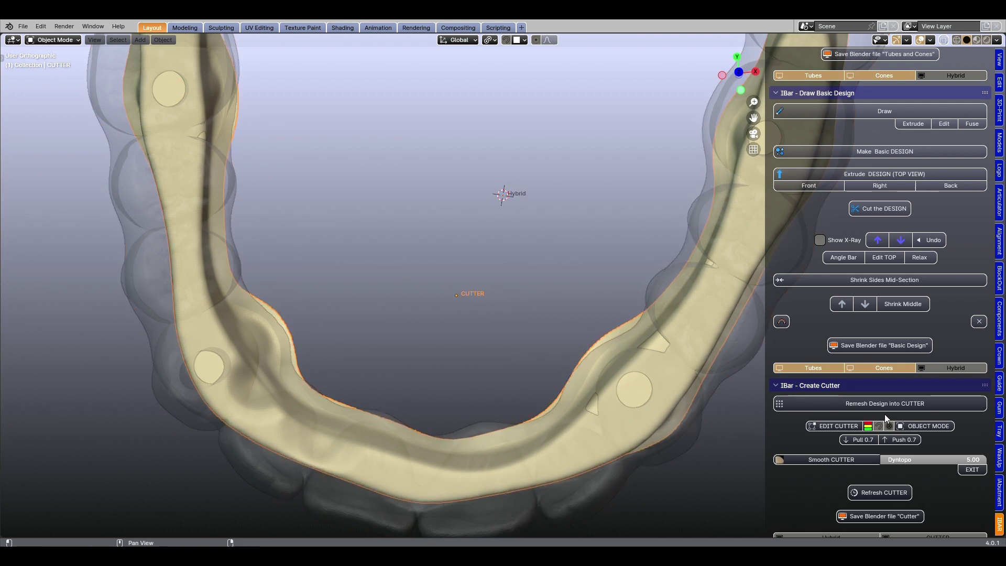
pyautogui.click(900, 440)
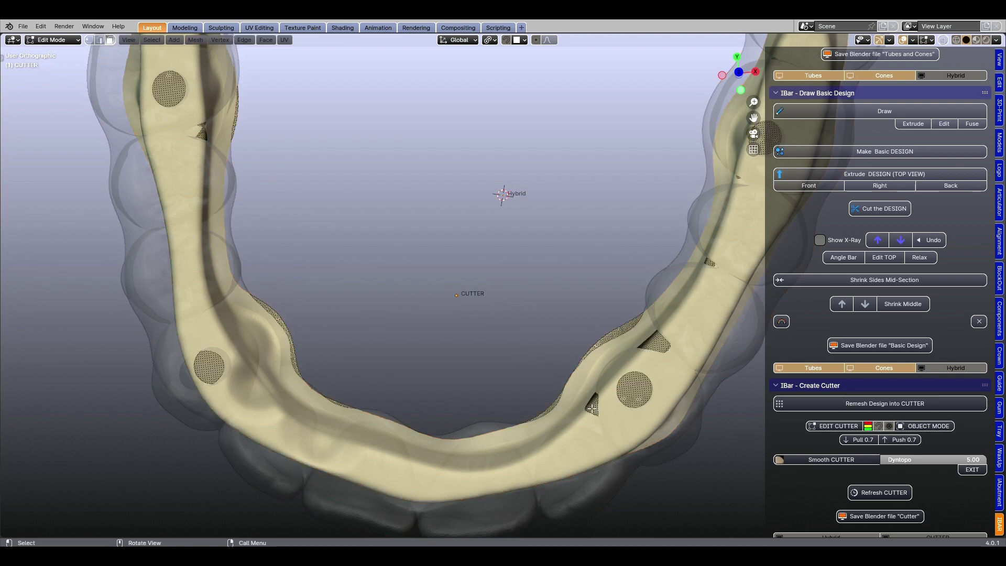
pyautogui.click(898, 439)
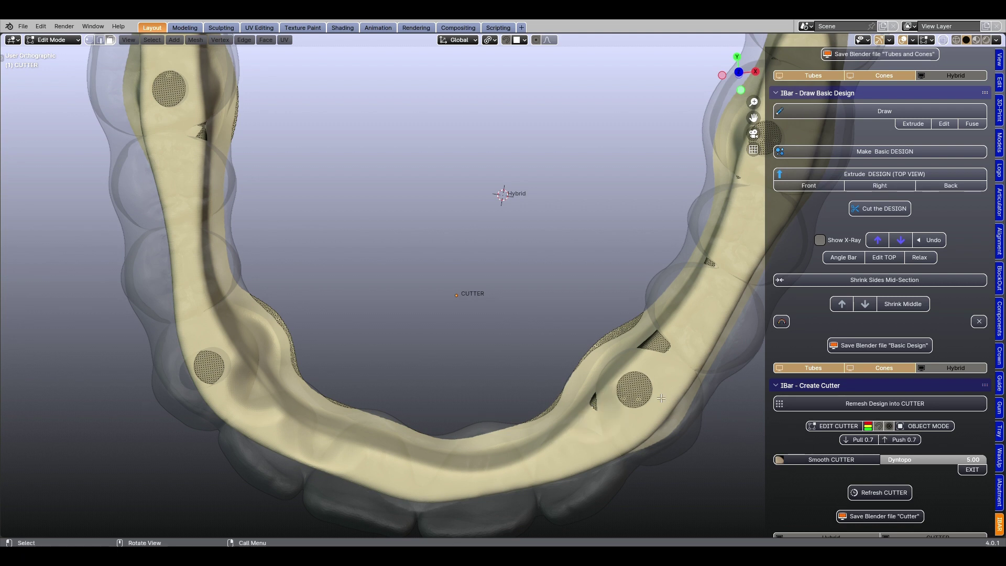
pyautogui.click(904, 440)
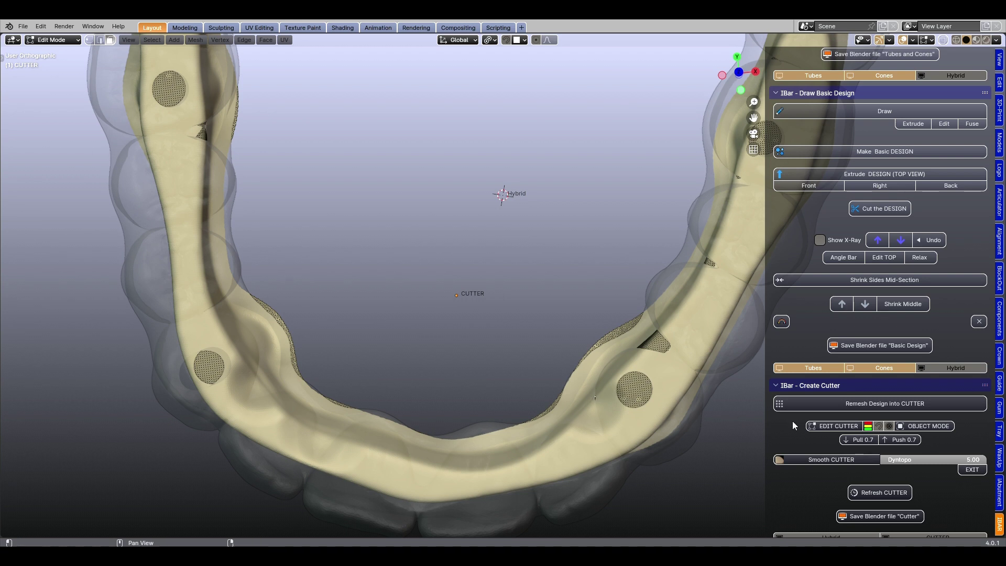
pyautogui.click(915, 437)
pyautogui.click(904, 439)
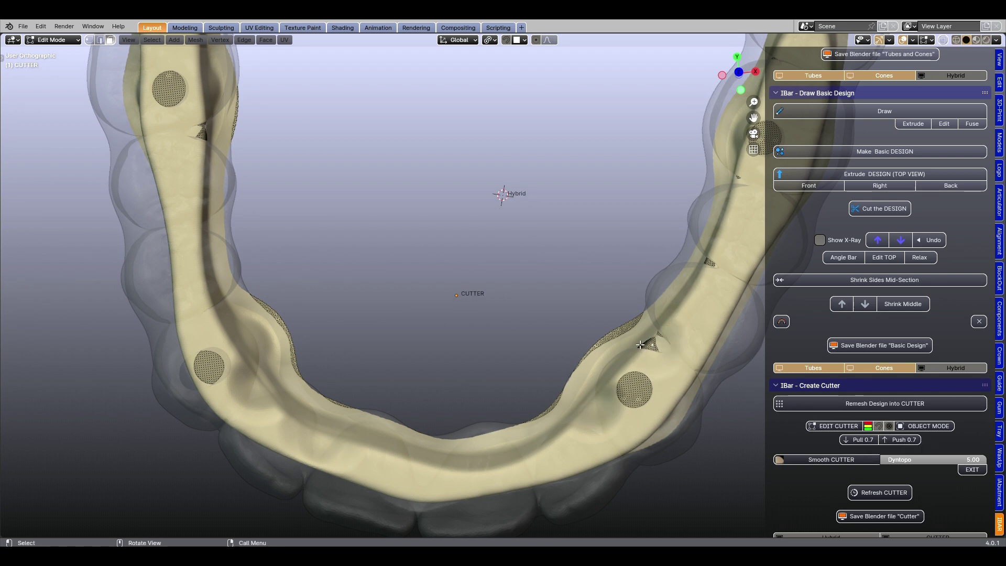
pyautogui.click(899, 441)
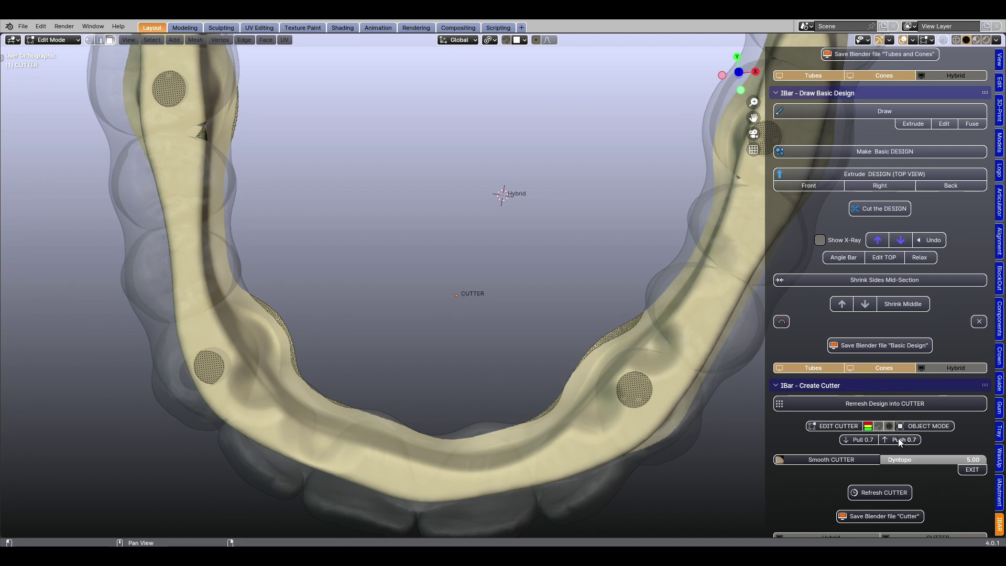
pyautogui.press('Home')
pyautogui.scroll(2, 506, 332)
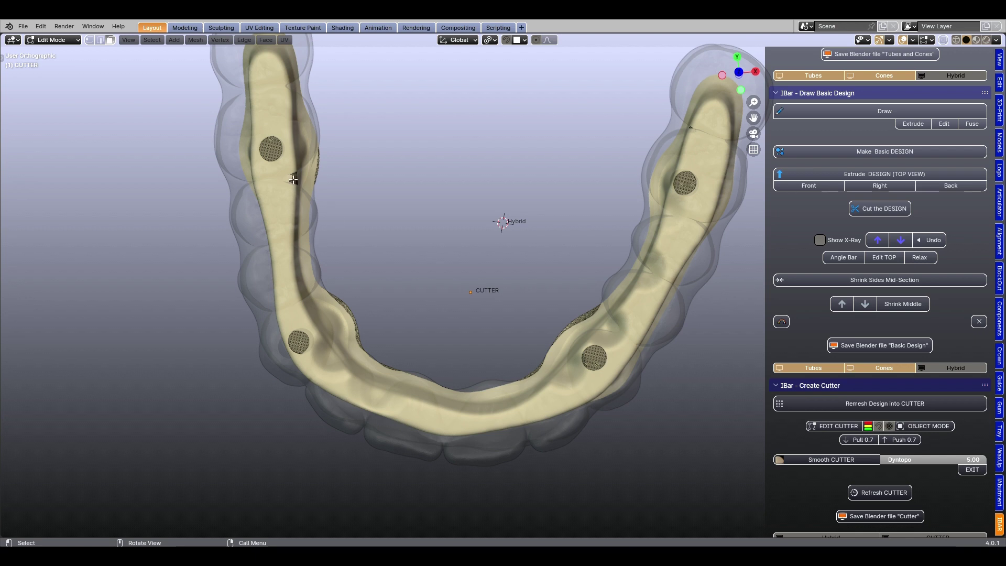
# Push in the remaining dark patches on the CUTTER with Push 0.7, checking each side.
pyautogui.click(907, 440)
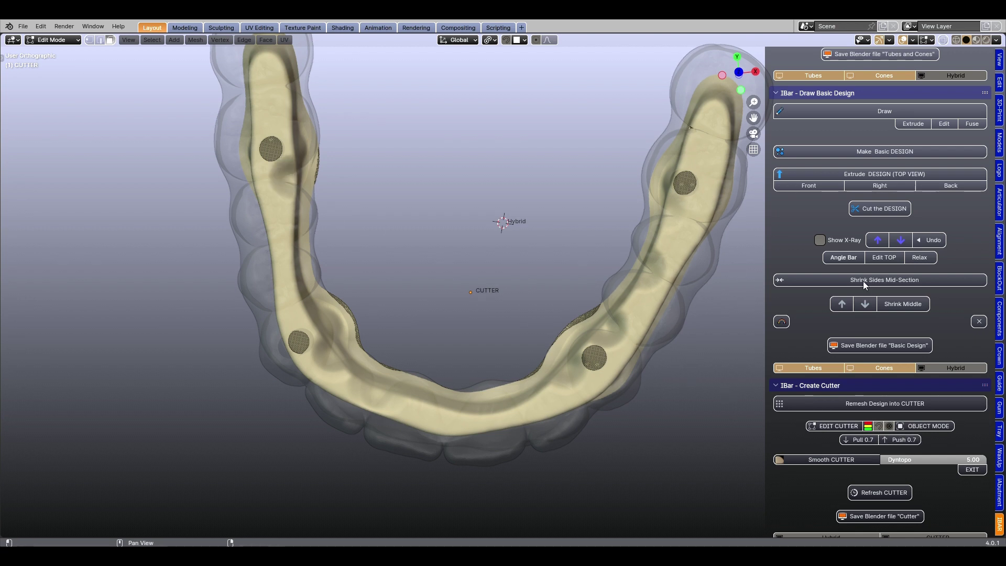
pyautogui.moveTo(471, 273)
pyautogui.mouseDown(button='middle')
pyautogui.moveTo(502, 298)
pyautogui.moveTo(405, 262)
pyautogui.mouseUp(button='middle')
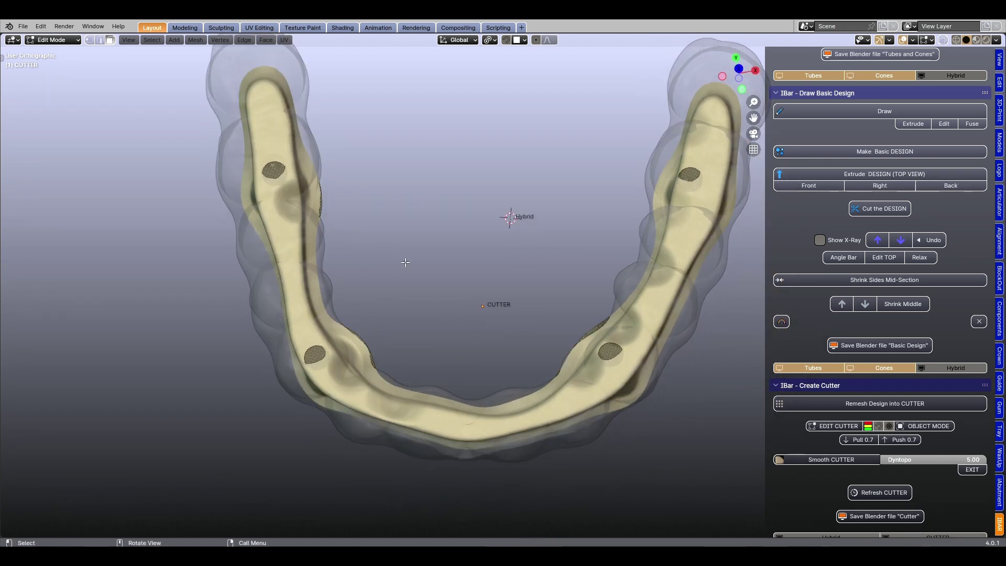
pyautogui.moveTo(288, 121); pyautogui.dragTo(283, 130, button='middle')
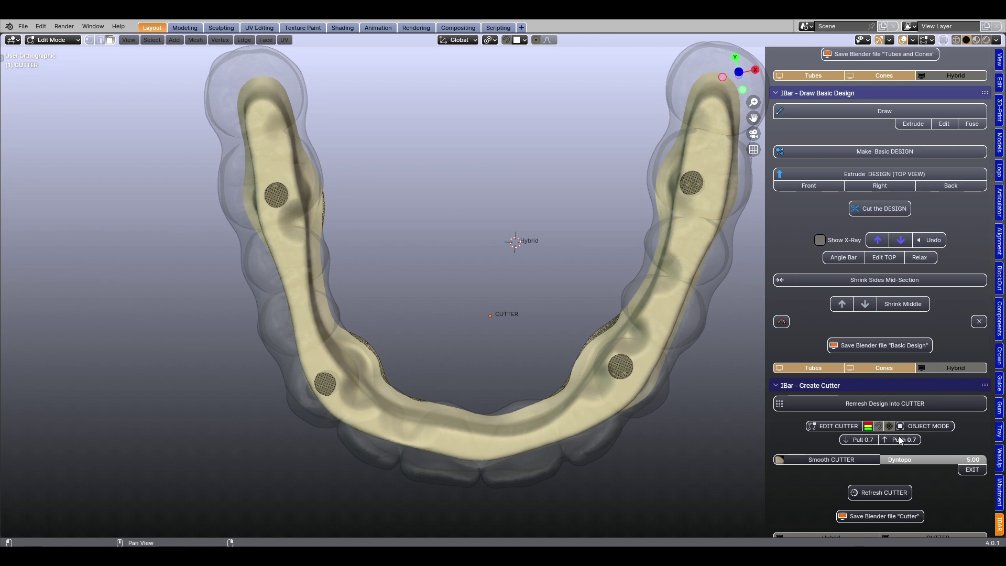
pyautogui.moveTo(556, 283)
pyautogui.mouseDown(button='middle')
pyautogui.moveTo(564, 289)
pyautogui.moveTo(519, 276)
pyautogui.mouseUp(button='middle')
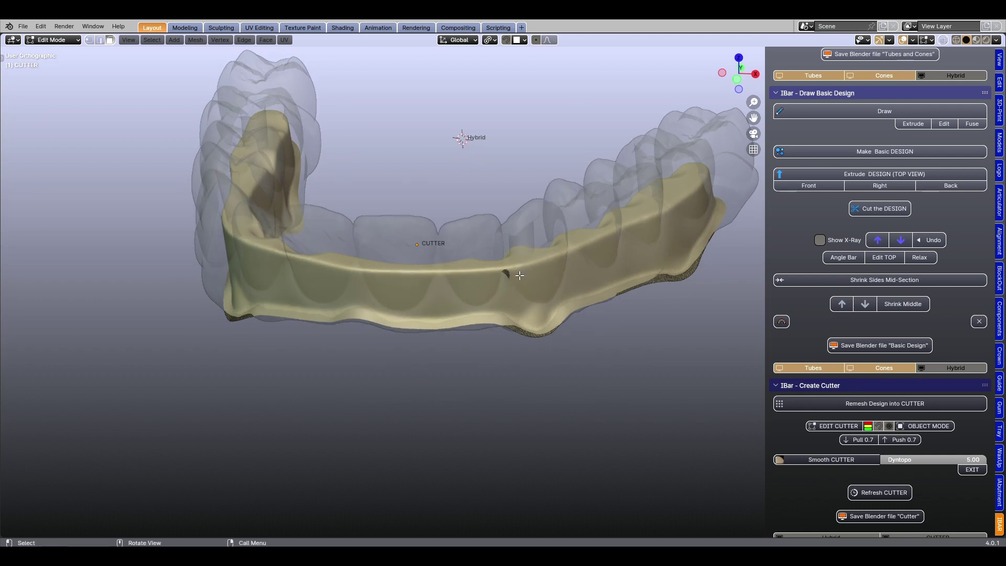
pyautogui.click(900, 441)
pyautogui.moveTo(733, 434)
pyautogui.mouseDown(button='middle')
pyautogui.moveTo(617, 422)
pyautogui.moveTo(280, 304)
pyautogui.mouseUp(button='middle')
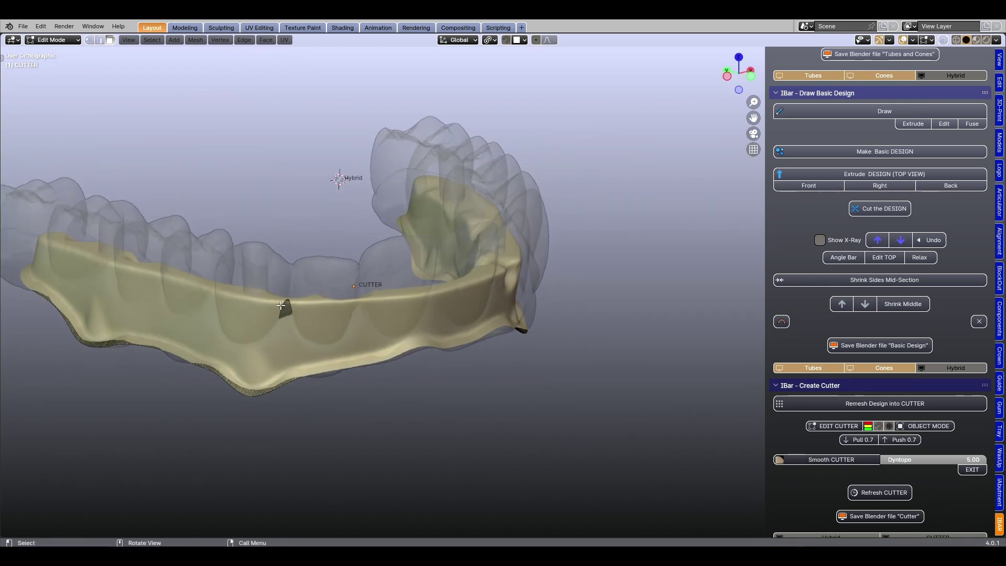
pyautogui.click(911, 441)
pyautogui.moveTo(504, 408)
pyautogui.mouseDown(button='middle')
pyautogui.moveTo(497, 493)
pyautogui.moveTo(455, 382)
pyautogui.mouseUp(button='middle')
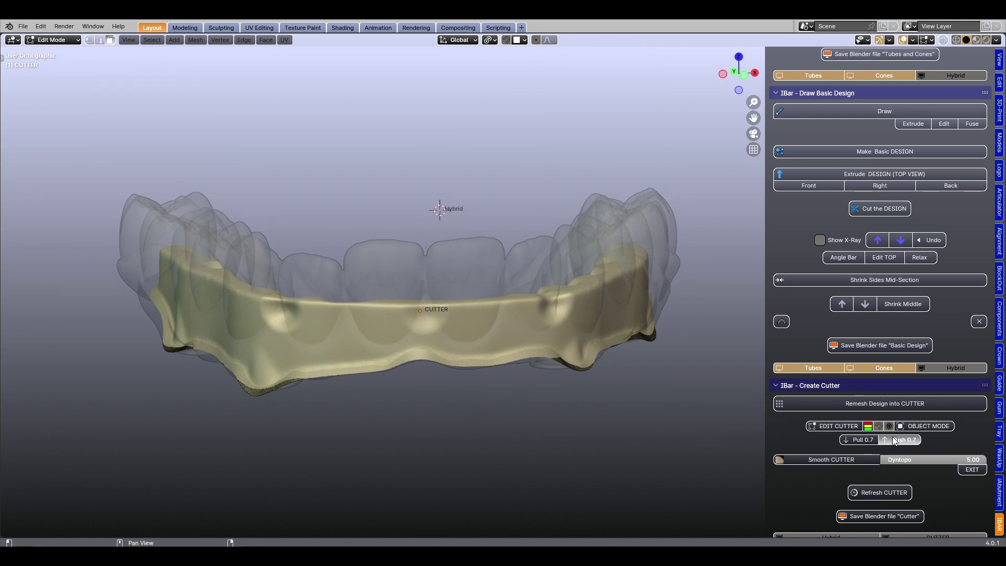
pyautogui.moveTo(534, 399)
pyautogui.mouseDown(button='middle')
pyautogui.moveTo(545, 482)
pyautogui.moveTo(420, 416)
pyautogui.moveTo(468, 482)
pyautogui.moveTo(516, 364)
pyautogui.moveTo(491, 344)
pyautogui.mouseUp(button='middle')
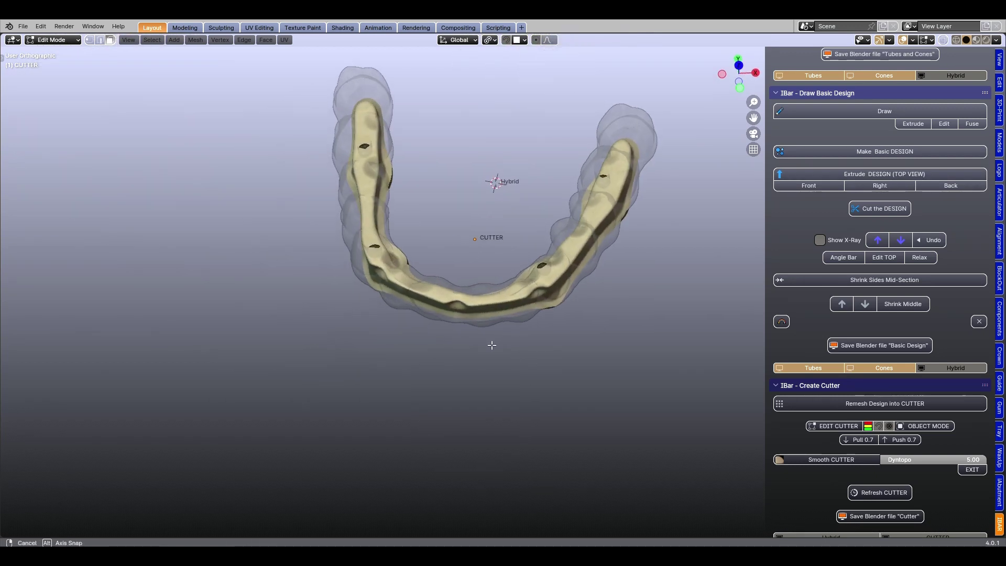
# Enter Sculpt Mode on the CUTTER and raise the brush Auto-Smooth to about 0.9.
pyautogui.click(838, 461)
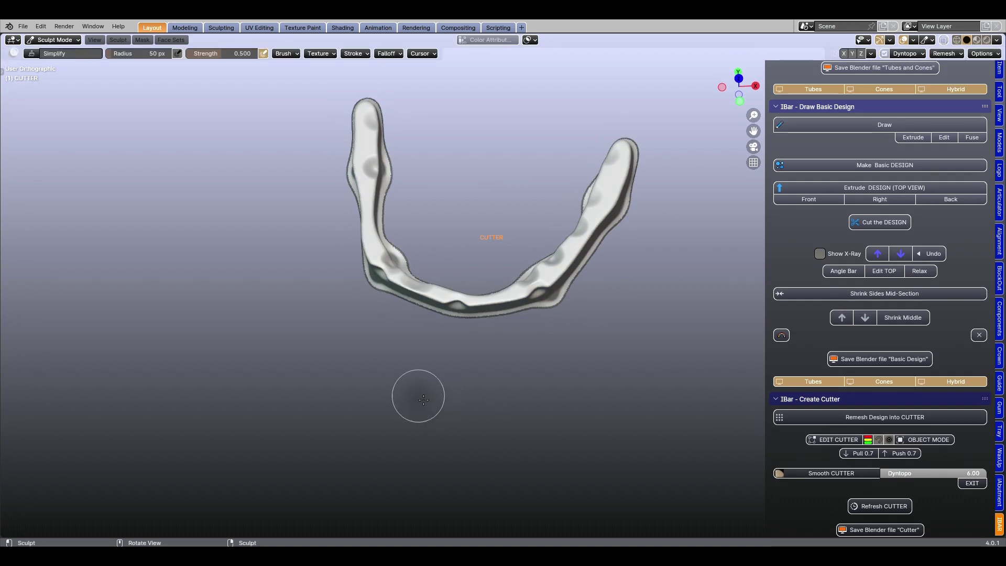
pyautogui.scroll(3, 490, 352)
pyautogui.moveTo(405, 150)
pyautogui.keyDown('shift'); pyautogui.mouseDown(button='middle')
pyautogui.moveTo(404, 191)
pyautogui.moveTo(333, 321)
pyautogui.mouseUp(button='middle'); pyautogui.keyUp('shift')
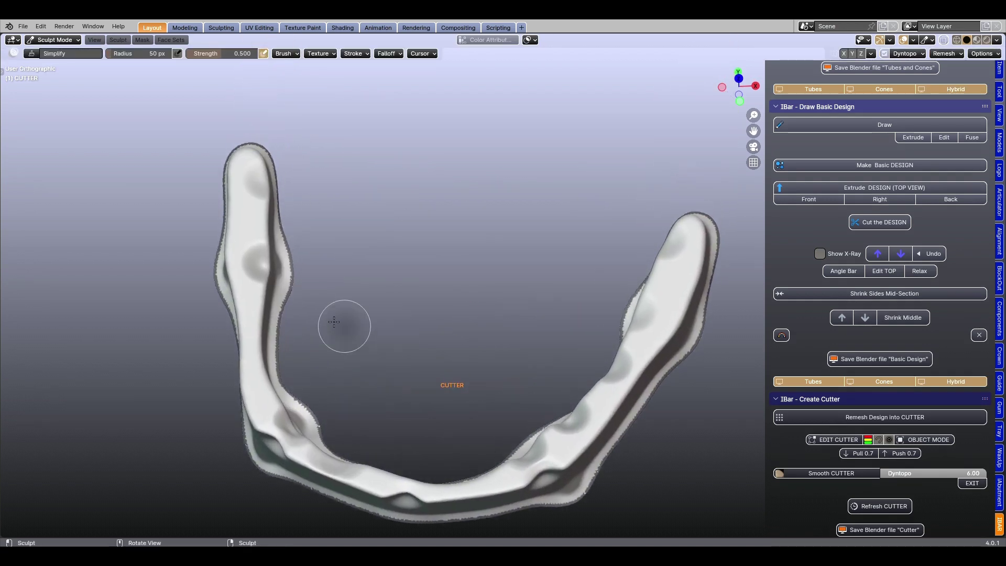
pyautogui.scroll(1, 314, 309)
pyautogui.scroll(1, 273, 283)
pyautogui.rightClick(158, 280)
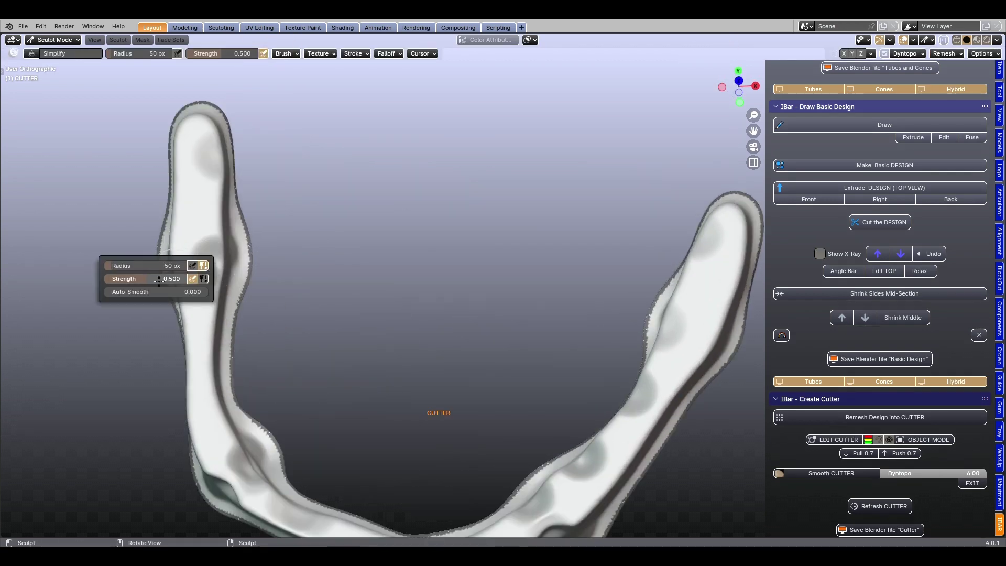
pyautogui.moveTo(157, 292)
pyautogui.mouseDown()
pyautogui.moveTo(198, 292)
pyautogui.moveTo(209, 157)
pyautogui.moveTo(200, 236)
pyautogui.mouseUp()
# Smooth the bumps along the CUTTER's left arm and upper arch.
pyautogui.moveTo(458, 287)
pyautogui.mouseDown(button='middle')
pyautogui.moveTo(604, 346)
pyautogui.moveTo(583, 336)
pyautogui.moveTo(678, 448)
pyautogui.moveTo(287, 341)
pyautogui.moveTo(315, 309)
pyautogui.mouseUp(button='middle')
pyautogui.moveTo(219, 297)
pyautogui.mouseDown()
pyautogui.moveTo(198, 308)
pyautogui.moveTo(296, 196)
pyautogui.moveTo(361, 146)
pyautogui.moveTo(512, 166)
pyautogui.moveTo(552, 206)
pyautogui.mouseUp()
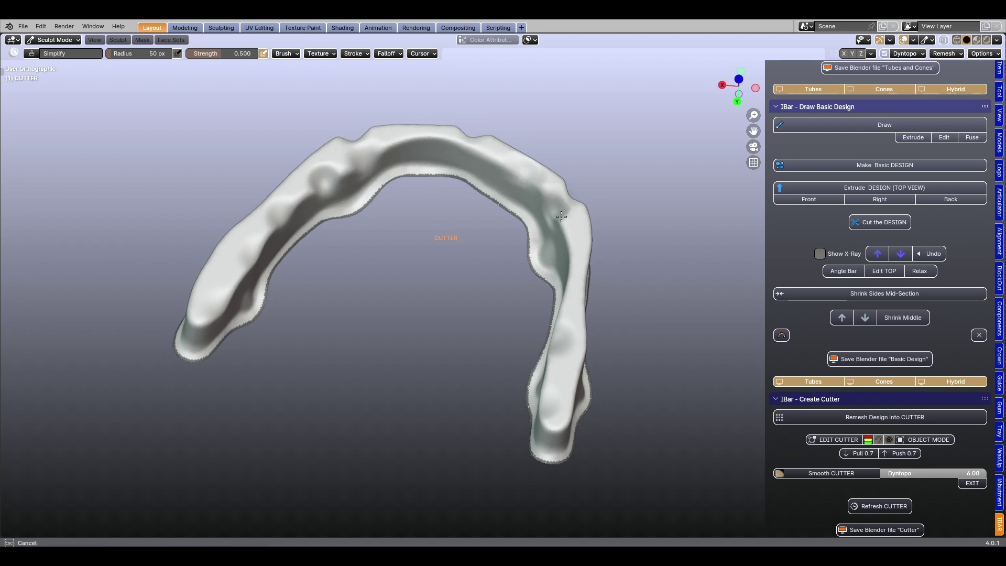
pyautogui.moveTo(534, 205); pyautogui.dragTo(552, 206, button='middle')
pyautogui.moveTo(551, 205)
pyautogui.mouseDown()
pyautogui.moveTo(492, 207)
pyautogui.moveTo(576, 201)
pyautogui.moveTo(565, 197)
pyautogui.moveTo(573, 215)
pyautogui.moveTo(585, 212)
pyautogui.mouseUp()
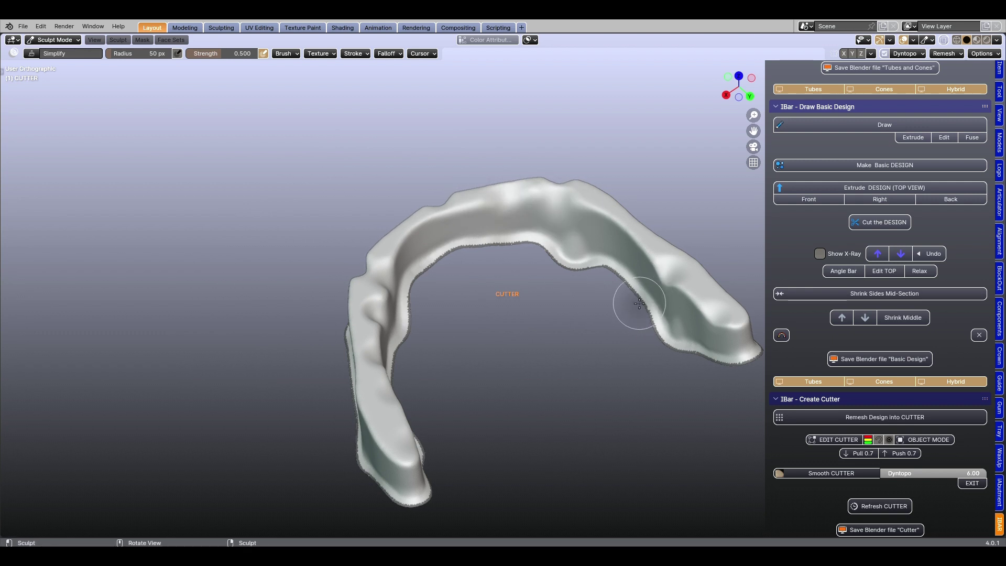
pyautogui.moveTo(505, 417); pyautogui.dragTo(572, 422, button='middle')
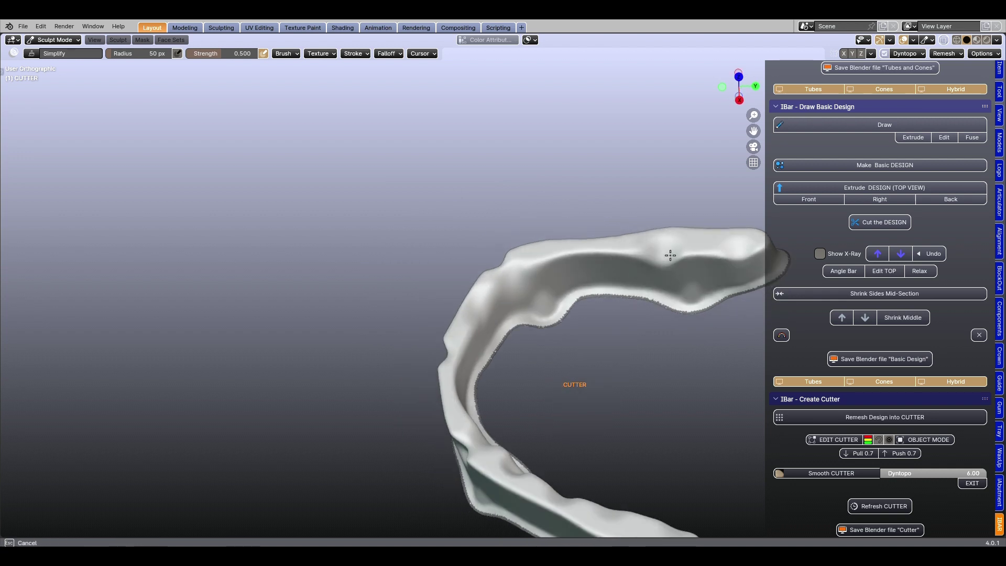
pyautogui.moveTo(637, 330)
pyautogui.keyDown('shift'); pyautogui.mouseDown(button='middle')
pyautogui.moveTo(594, 263)
pyautogui.moveTo(446, 417)
pyautogui.mouseUp(button='middle'); pyautogui.keyUp('shift')
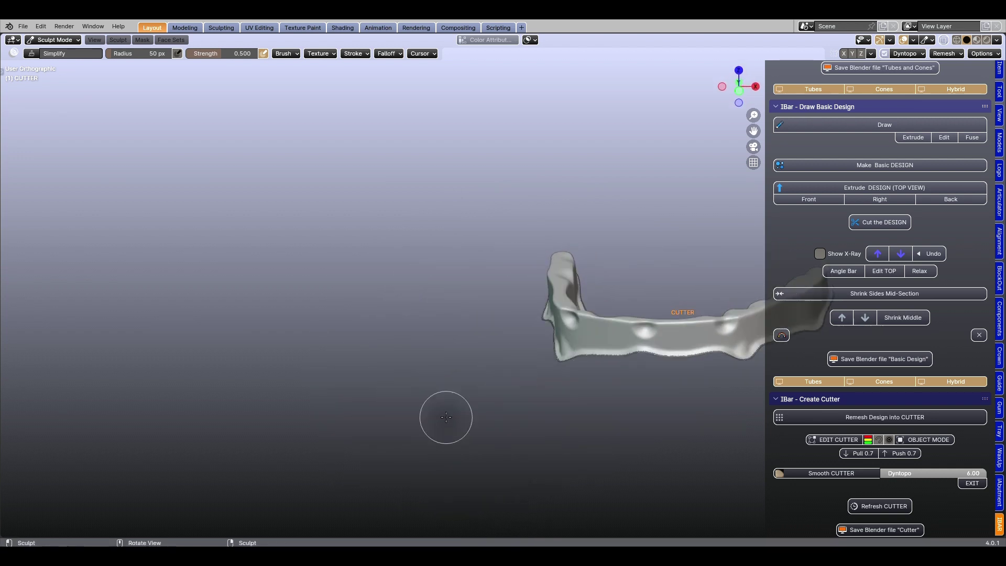
pyautogui.moveTo(537, 417); pyautogui.dragTo(372, 415, button='middle')
pyautogui.moveTo(466, 428)
pyautogui.mouseDown(button='middle')
pyautogui.moveTo(425, 395)
pyautogui.moveTo(440, 314)
pyautogui.moveTo(369, 263)
pyautogui.mouseUp(button='middle')
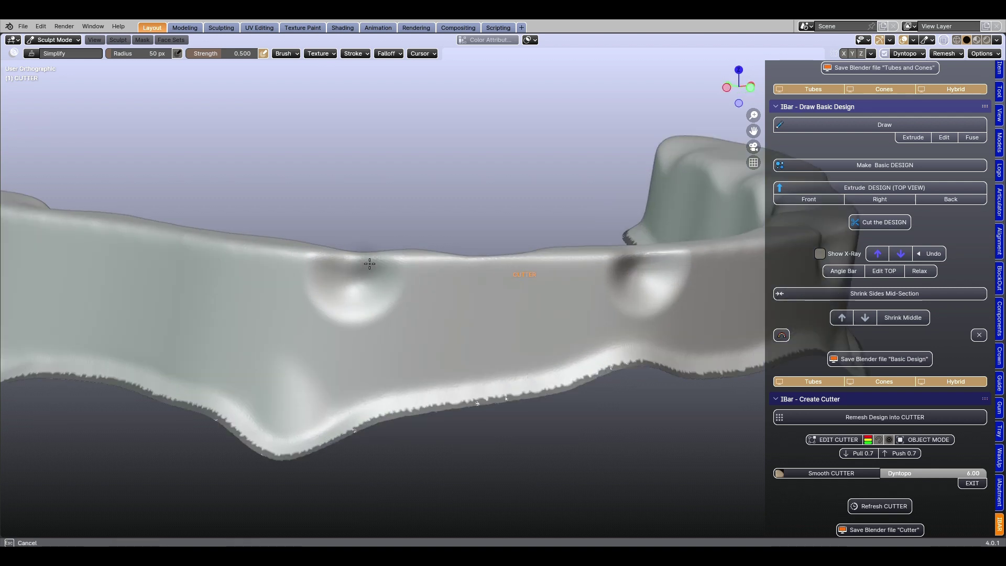
# Smooth the dimple and dent on the CUTTER's front surface and its curled left edge.
pyautogui.moveTo(369, 263)
pyautogui.mouseDown()
pyautogui.moveTo(309, 304)
pyautogui.moveTo(366, 328)
pyautogui.moveTo(348, 310)
pyautogui.moveTo(325, 311)
pyautogui.mouseUp()
pyautogui.rightClick(307, 311)
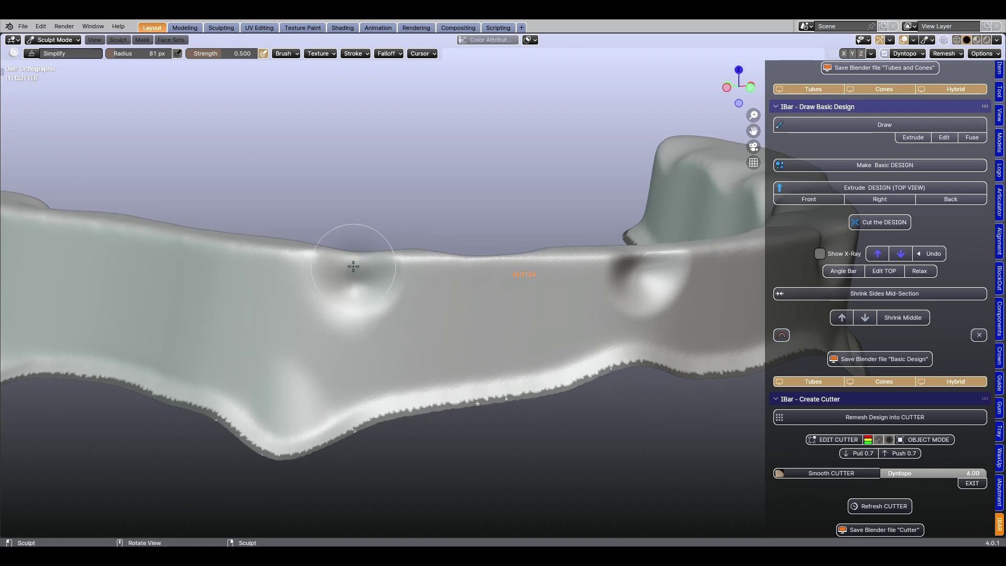
pyautogui.moveTo(353, 266)
pyautogui.mouseDown()
pyautogui.moveTo(303, 251)
pyautogui.moveTo(370, 292)
pyautogui.moveTo(348, 280)
pyautogui.moveTo(366, 302)
pyautogui.mouseUp()
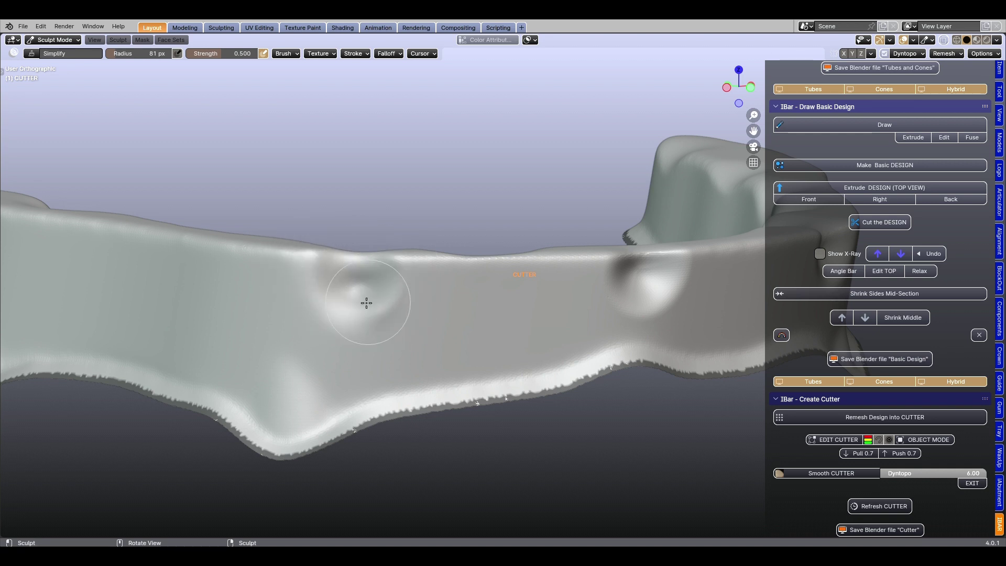
pyautogui.moveTo(366, 302); pyautogui.dragTo(608, 275, button='middle')
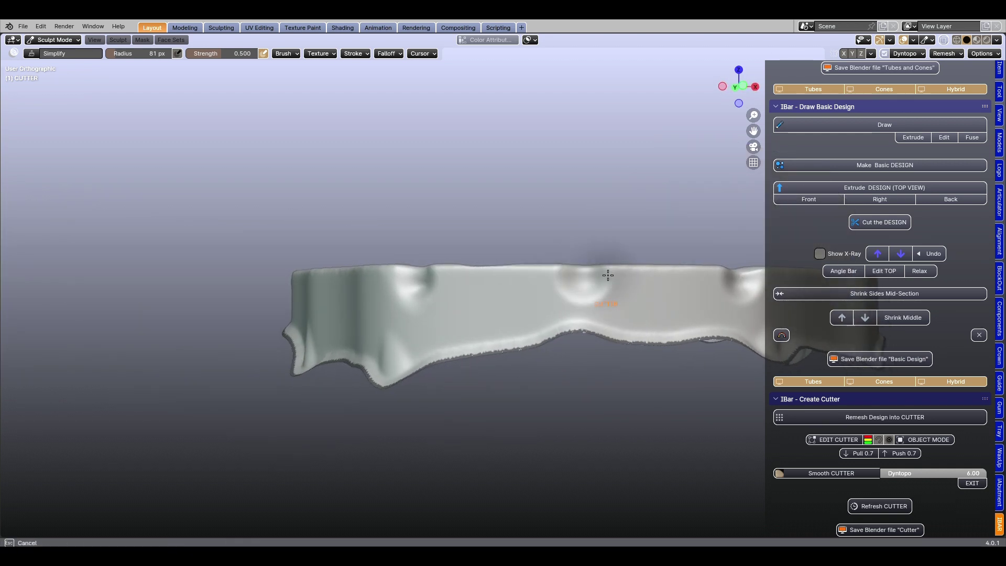
pyautogui.moveTo(608, 275); pyautogui.dragTo(548, 285)
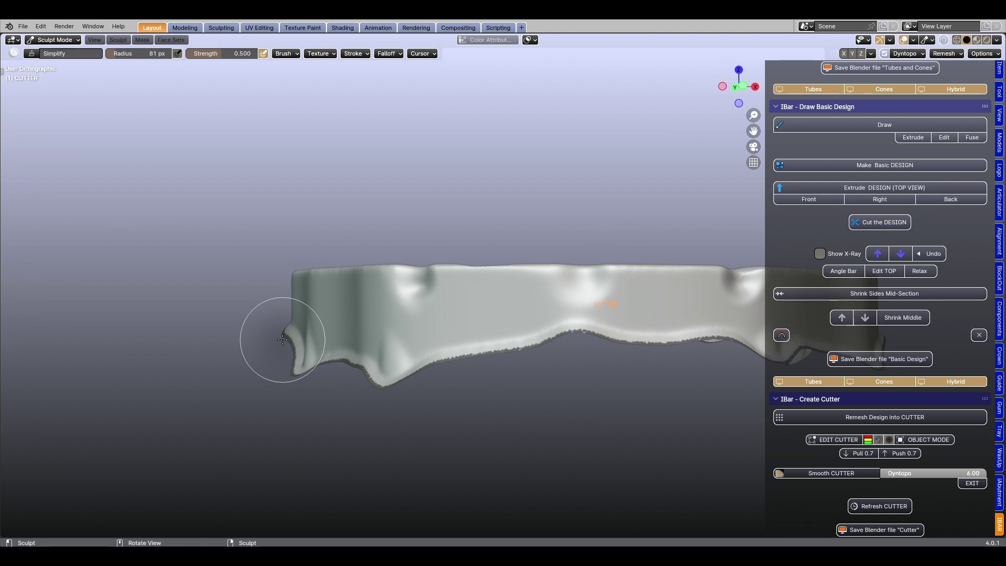
pyautogui.moveTo(282, 339); pyautogui.dragTo(252, 325)
# Smooth the dent along the CUTTER's top, then review the full arch.
pyautogui.moveTo(101, 348); pyautogui.dragTo(452, 431, button='middle')
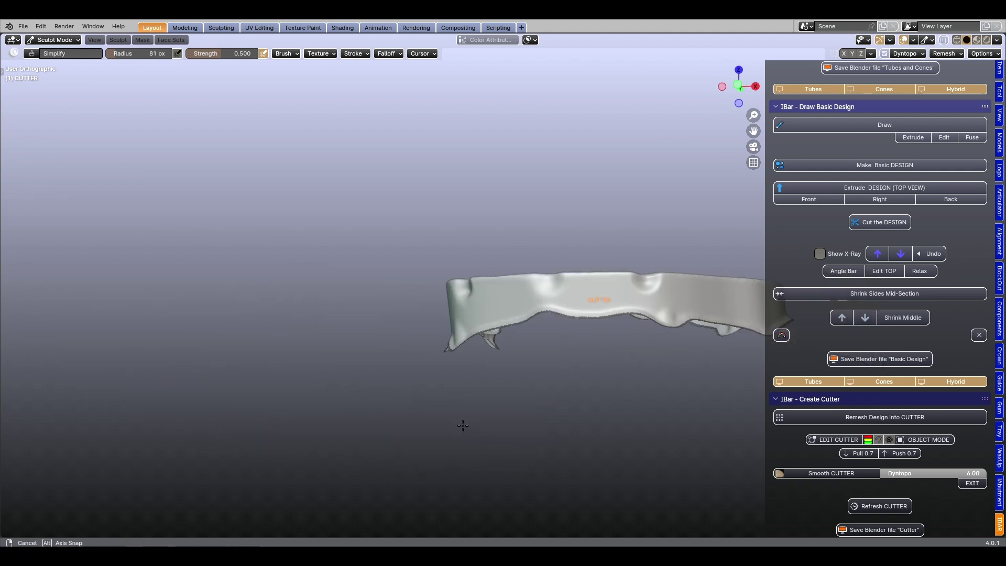
pyautogui.keyDown('shift'); pyautogui.moveTo(559, 375); pyautogui.dragTo(393, 382, button='middle'); pyautogui.keyUp('shift')
pyautogui.scroll(4, 419, 335)
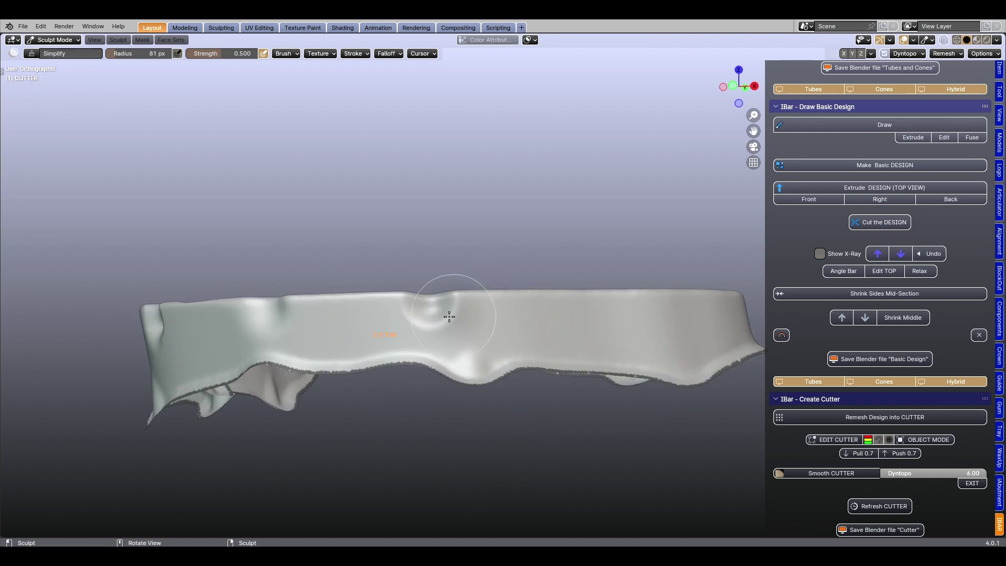
pyautogui.moveTo(429, 323)
pyautogui.mouseDown()
pyautogui.moveTo(456, 299)
pyautogui.moveTo(669, 298)
pyautogui.moveTo(428, 312)
pyautogui.mouseUp()
pyautogui.moveTo(448, 371); pyautogui.dragTo(375, 307, button='middle')
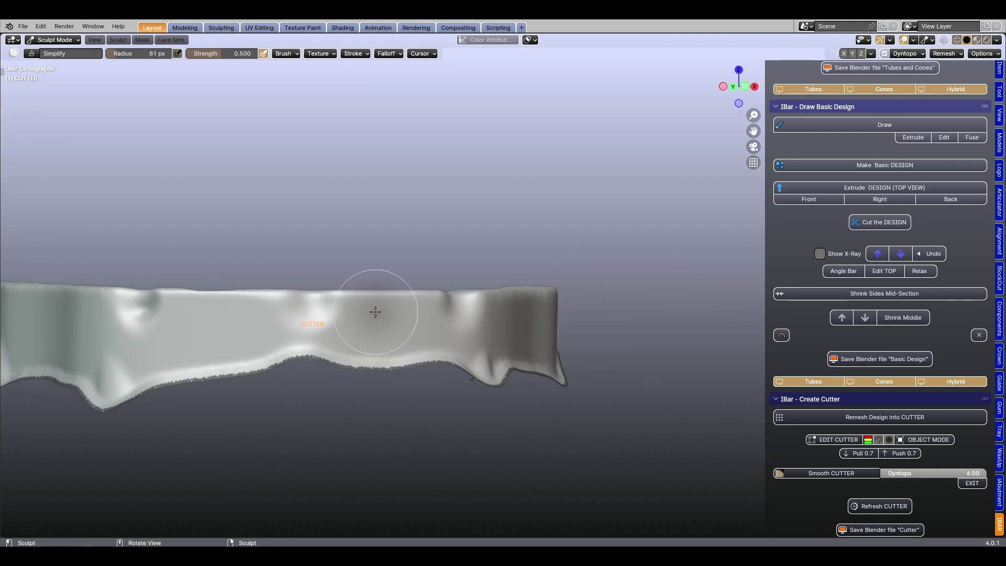
pyautogui.moveTo(510, 416); pyautogui.dragTo(267, 302, button='middle')
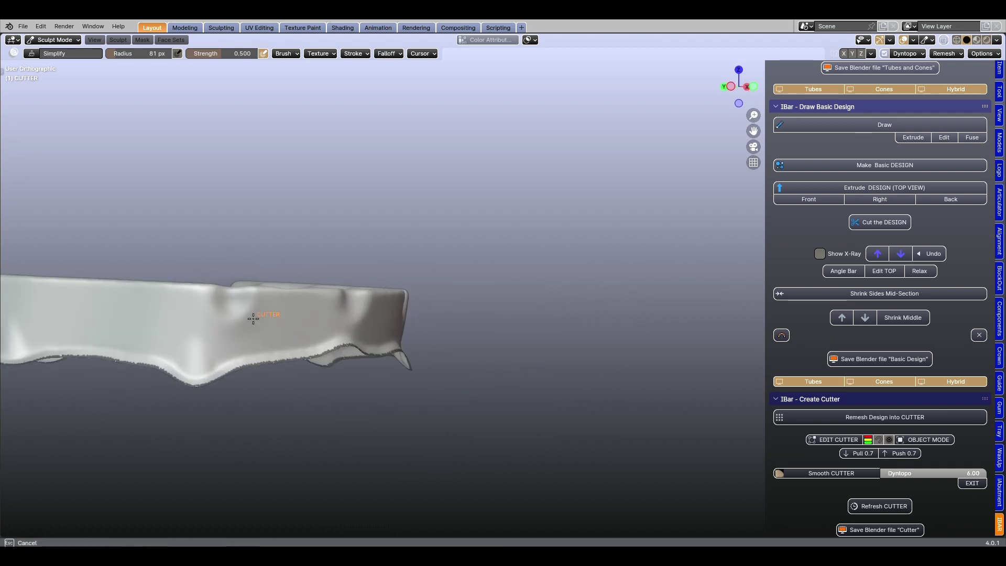
pyautogui.moveTo(236, 296)
pyautogui.mouseDown(button='middle')
pyautogui.moveTo(613, 451)
pyautogui.moveTo(483, 381)
pyautogui.mouseUp(button='middle')
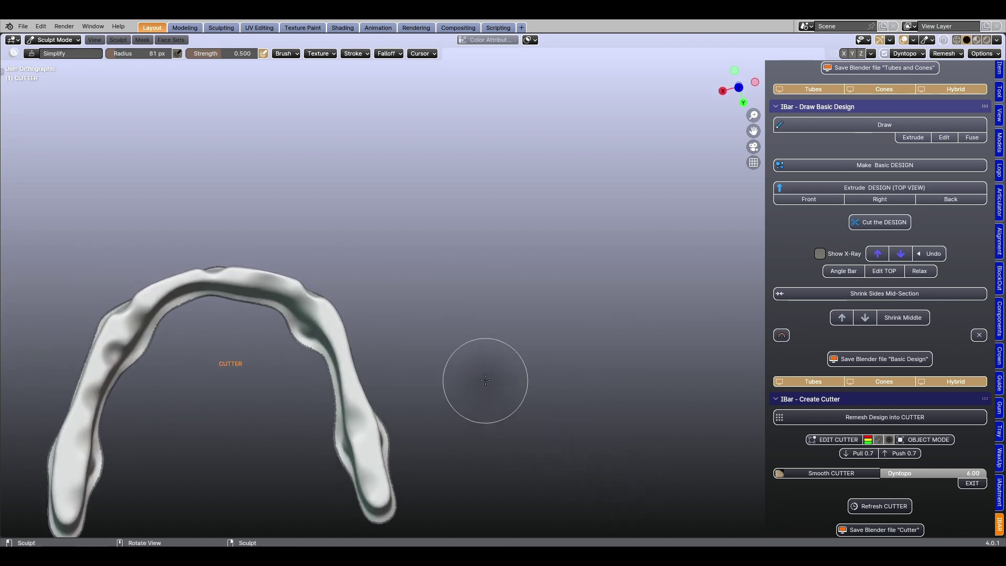
pyautogui.moveTo(399, 359)
pyautogui.mouseDown(button='middle')
pyautogui.moveTo(457, 335)
pyautogui.moveTo(337, 270)
pyautogui.mouseUp(button='middle')
# Lower the brush strength to about 0.26 and smooth the arch's top and right bend.
pyautogui.scroll(2, 337, 269)
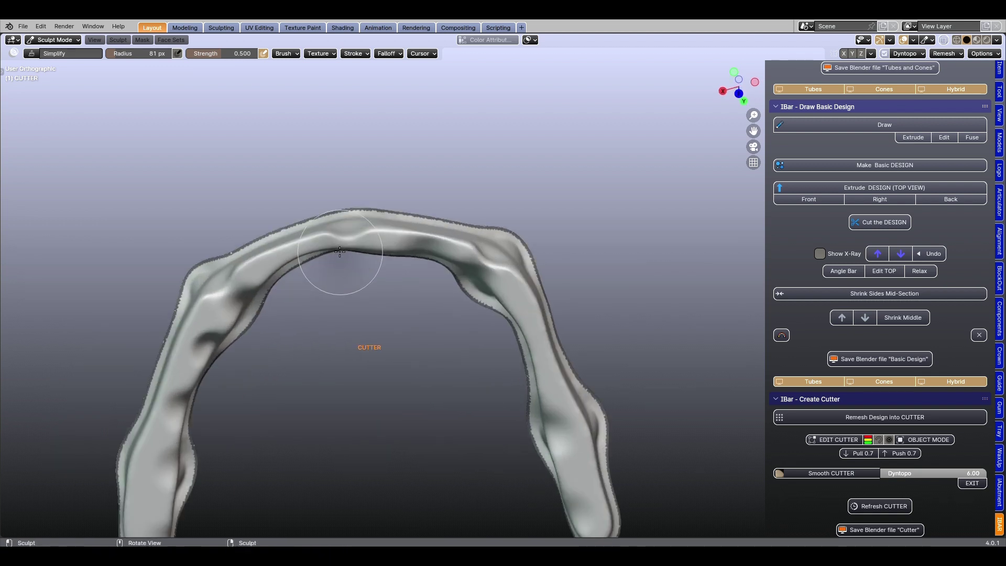
pyautogui.rightClick(292, 252)
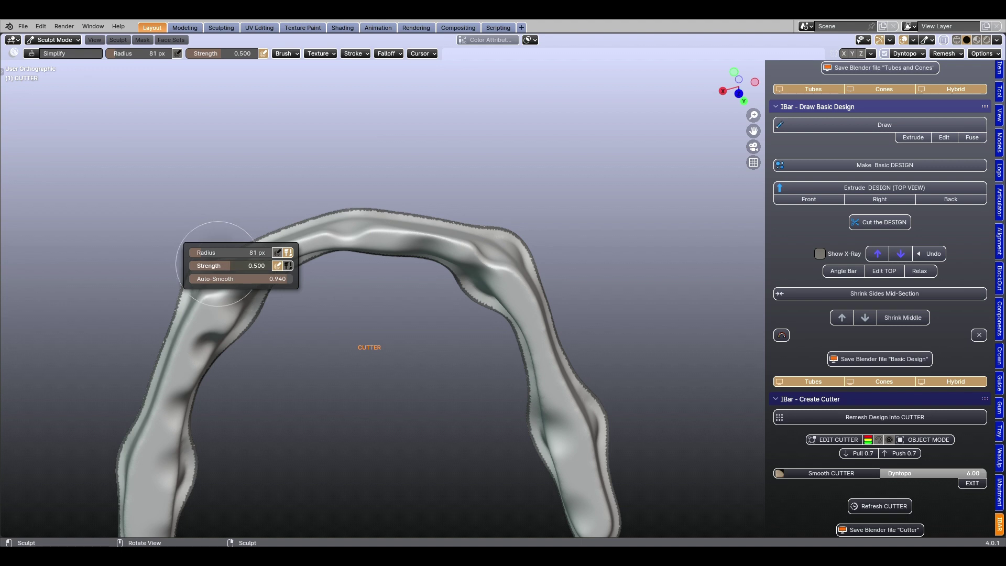
pyautogui.moveTo(207, 265); pyautogui.dragTo(195, 266)
pyautogui.scroll(2, 344, 211)
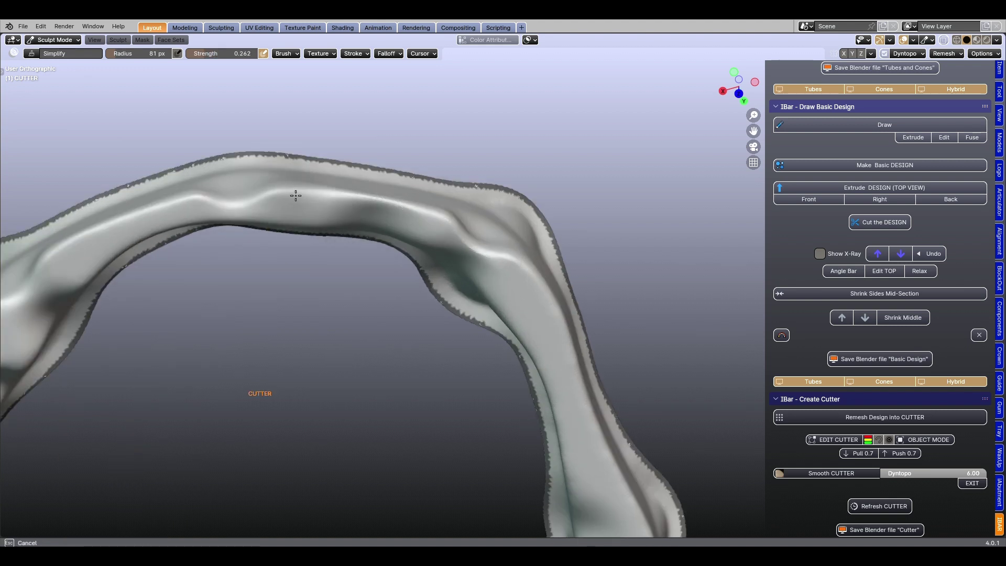
pyautogui.moveTo(295, 195); pyautogui.dragTo(394, 207)
pyautogui.moveTo(454, 223); pyautogui.dragTo(497, 253)
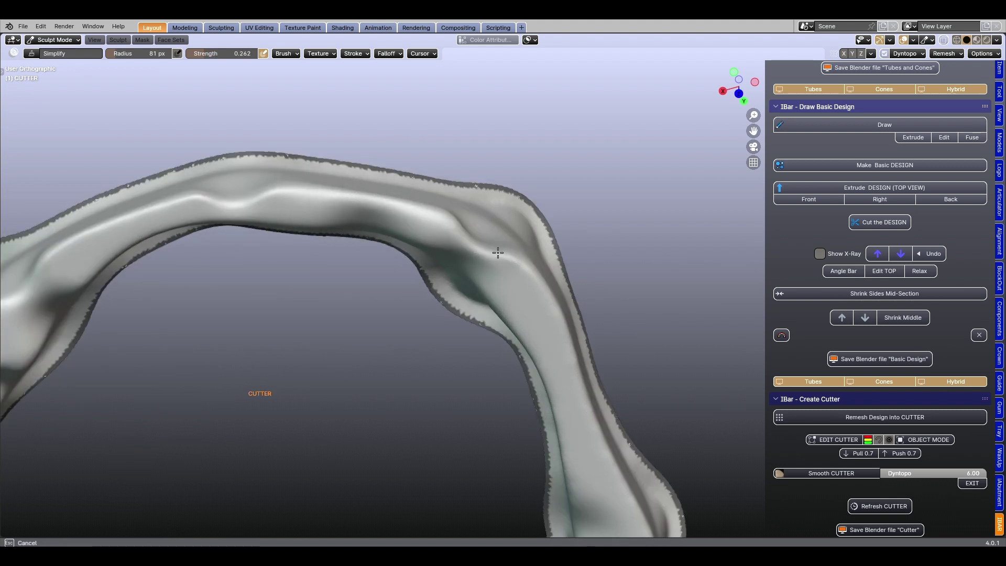
# Smooth down the right arm and the cutter surface along the arch.
pyautogui.moveTo(512, 267); pyautogui.dragTo(292, 209, button='middle')
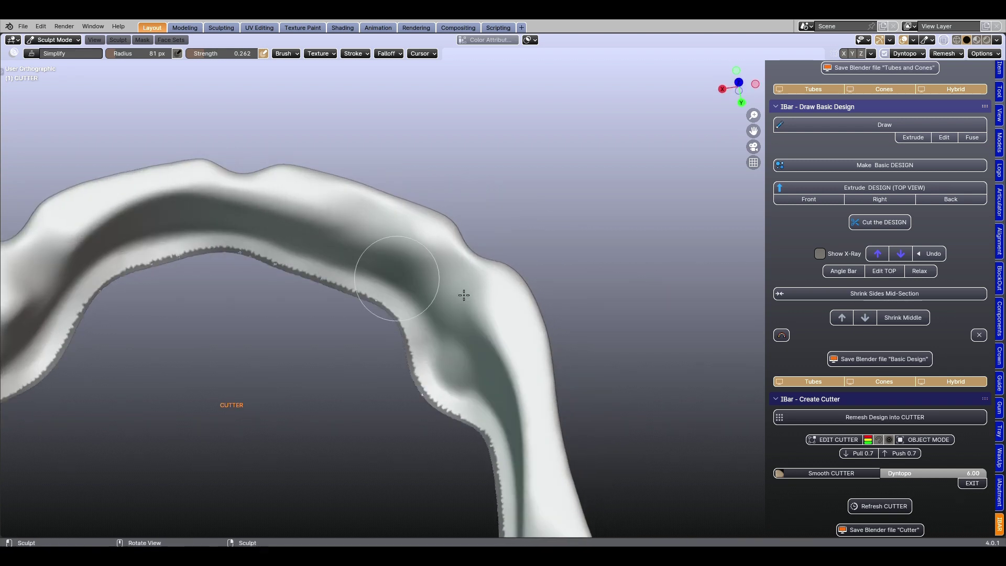
pyautogui.moveTo(462, 294)
pyautogui.mouseDown(button='middle')
pyautogui.moveTo(566, 396)
pyautogui.moveTo(617, 370)
pyautogui.moveTo(588, 312)
pyautogui.mouseUp(button='middle')
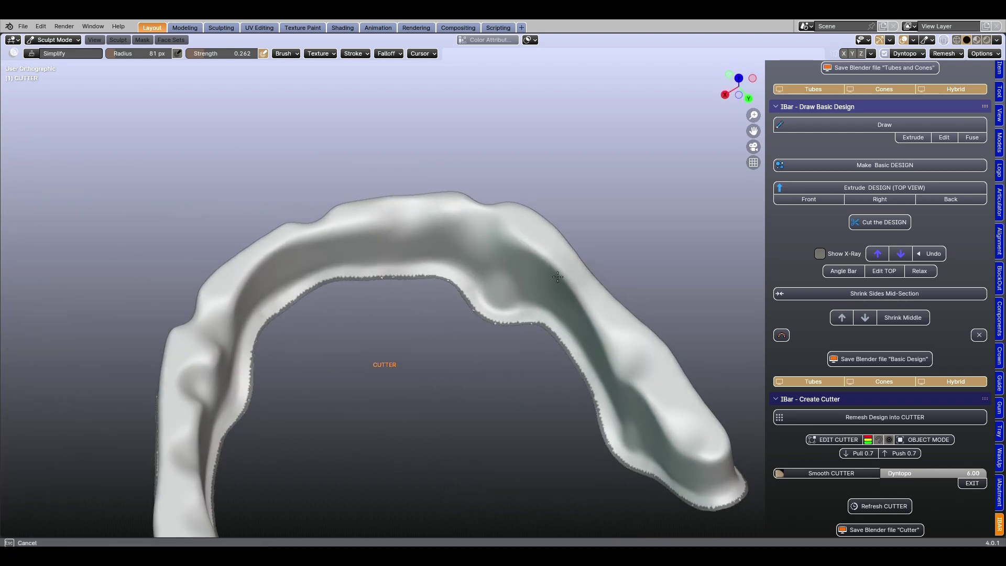
pyautogui.moveTo(557, 276)
pyautogui.mouseDown()
pyautogui.moveTo(577, 288)
pyautogui.moveTo(651, 420)
pyautogui.moveTo(679, 441)
pyautogui.mouseUp()
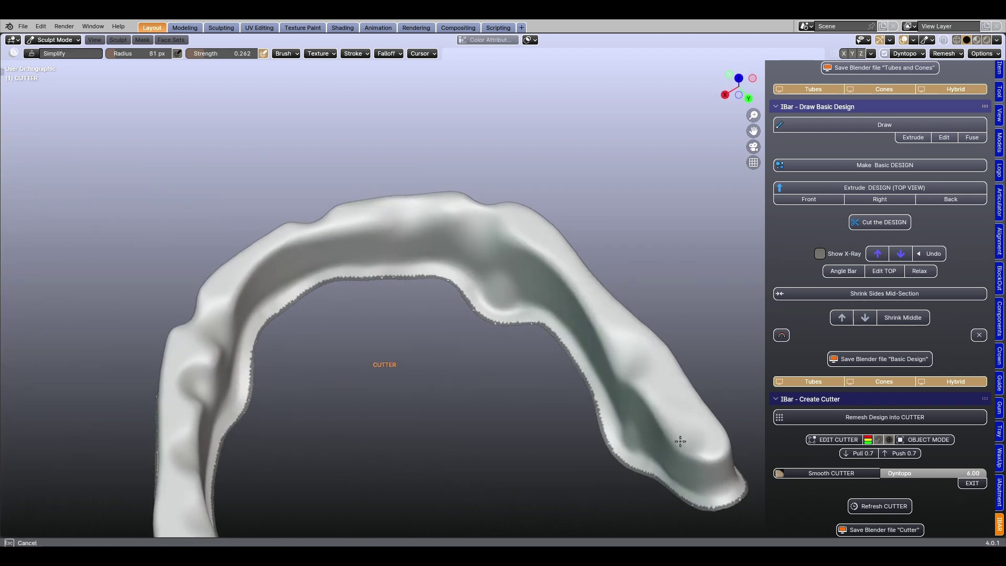
pyautogui.moveTo(516, 314)
pyautogui.mouseDown(button='middle')
pyautogui.moveTo(393, 308)
pyautogui.moveTo(314, 281)
pyautogui.moveTo(318, 335)
pyautogui.mouseUp(button='middle')
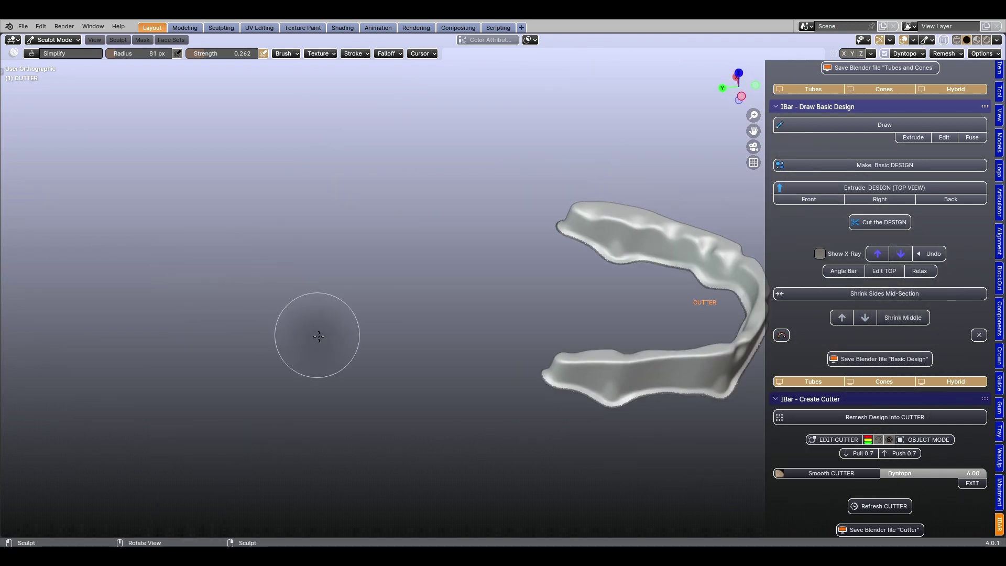
pyautogui.moveTo(545, 442)
pyautogui.mouseDown(button='middle')
pyautogui.moveTo(359, 407)
pyautogui.moveTo(375, 333)
pyautogui.mouseUp(button='middle')
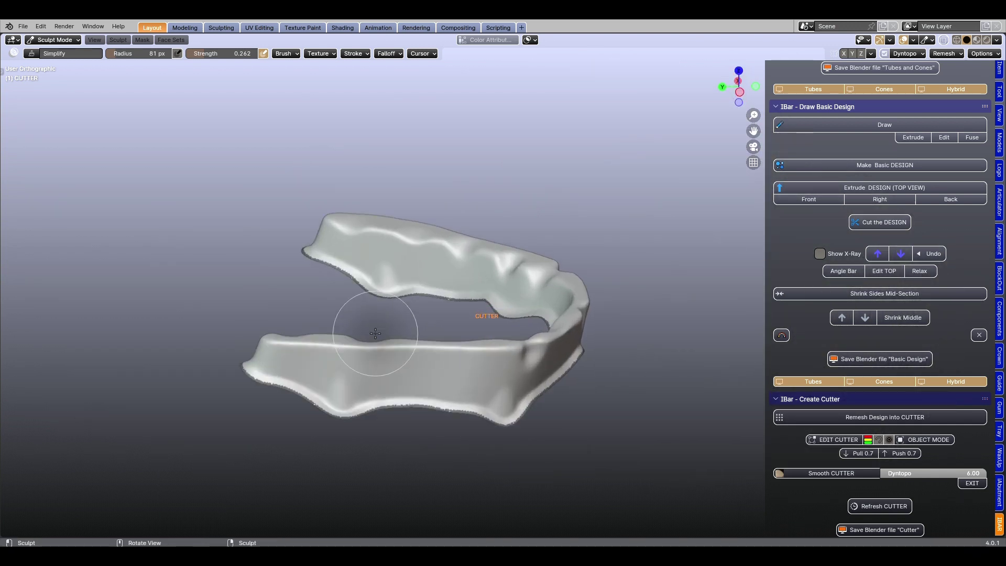
pyautogui.moveTo(375, 333)
pyautogui.mouseDown()
pyautogui.moveTo(311, 345)
pyautogui.moveTo(533, 349)
pyautogui.mouseUp()
# Smooth the cutter's front edge and right portion.
pyautogui.moveTo(404, 415); pyautogui.dragTo(547, 352, button='middle')
pyautogui.moveTo(586, 352)
pyautogui.mouseDown()
pyautogui.moveTo(478, 350)
pyautogui.moveTo(582, 422)
pyautogui.mouseUp()
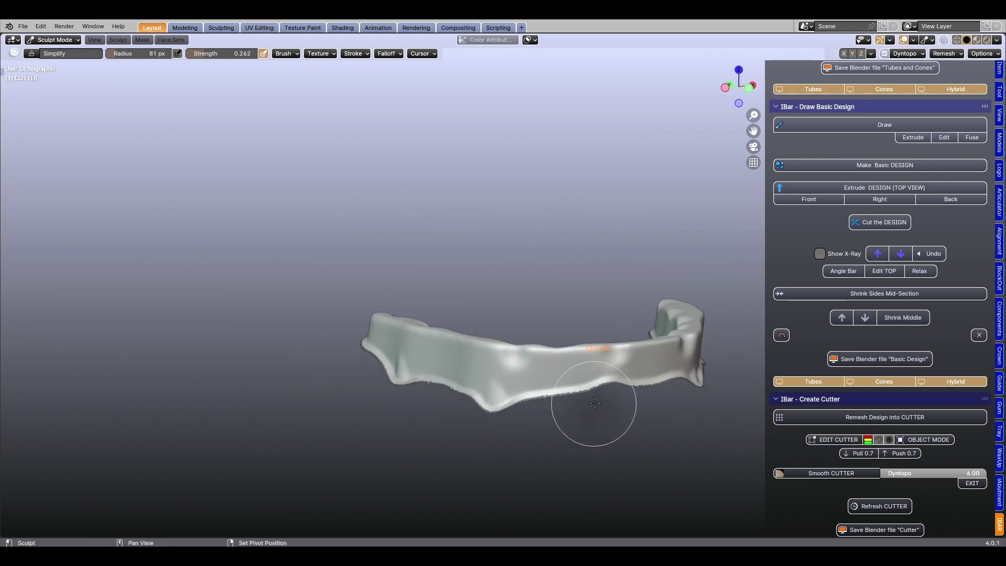
pyautogui.moveTo(581, 422)
pyautogui.mouseDown(button='middle')
pyautogui.moveTo(393, 389)
pyautogui.moveTo(392, 356)
pyautogui.mouseUp(button='middle')
pyautogui.moveTo(392, 356); pyautogui.dragTo(516, 338)
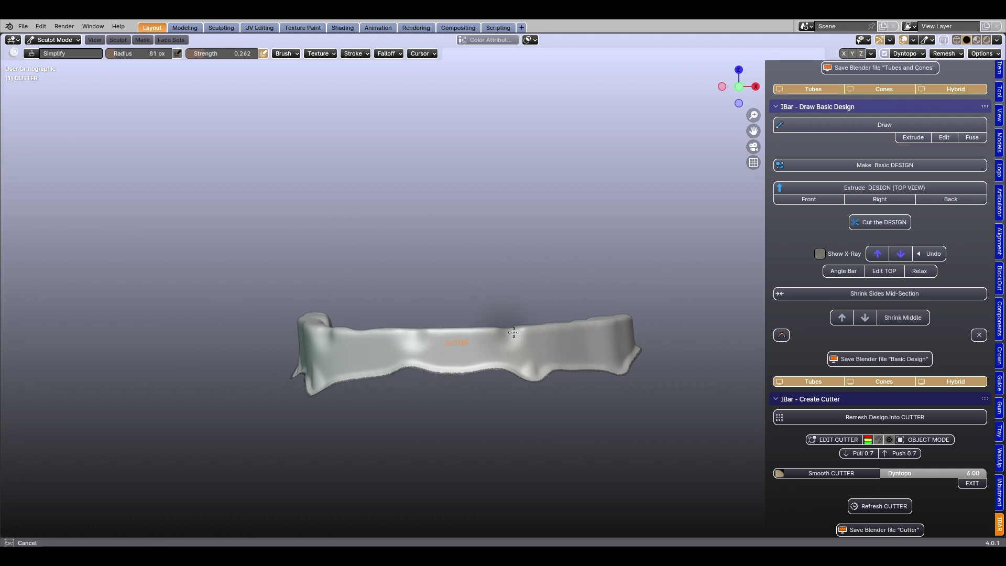
pyautogui.moveTo(534, 341); pyautogui.dragTo(532, 367, button='middle')
pyautogui.moveTo(563, 327)
pyautogui.mouseDown(button='middle')
pyautogui.moveTo(620, 353)
pyautogui.moveTo(531, 341)
pyautogui.mouseUp(button='middle')
# Orbit around the whole arch to check the smoothing.
pyautogui.scroll(2, 519, 320)
pyautogui.scroll(3, 516, 321)
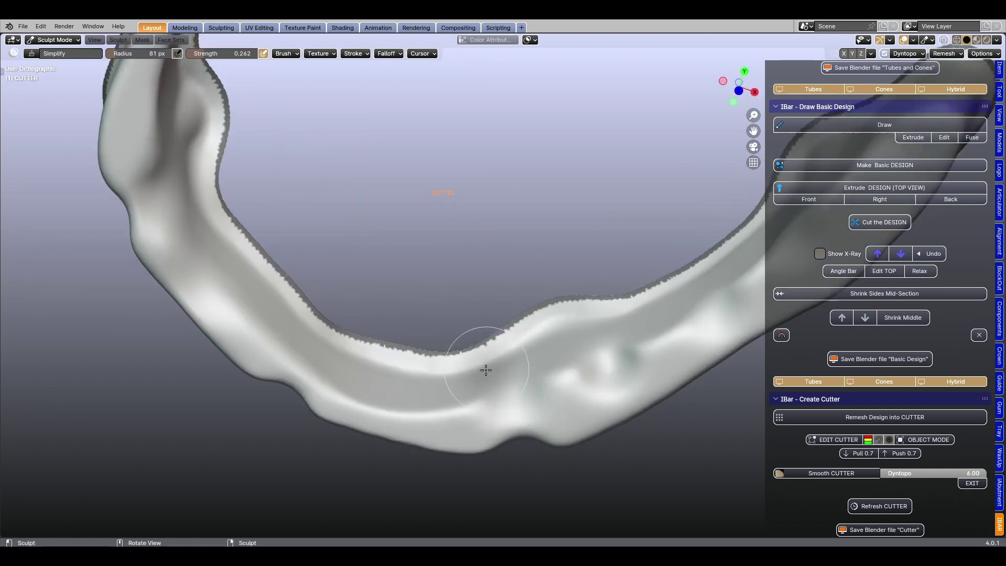
pyautogui.scroll(-5, 460, 415)
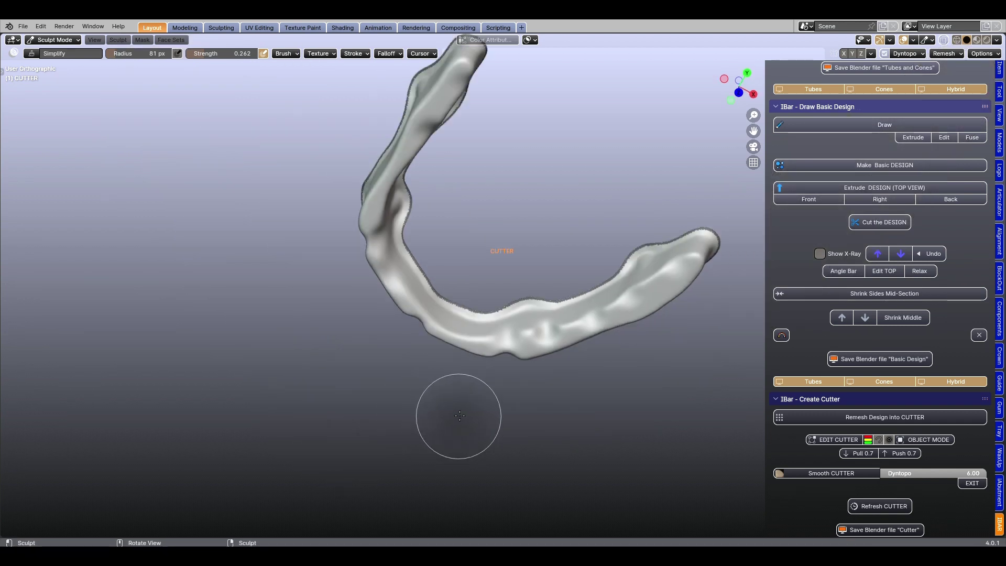
pyautogui.moveTo(460, 415)
pyautogui.mouseDown(button='middle')
pyautogui.moveTo(334, 343)
pyautogui.moveTo(197, 426)
pyautogui.mouseUp(button='middle')
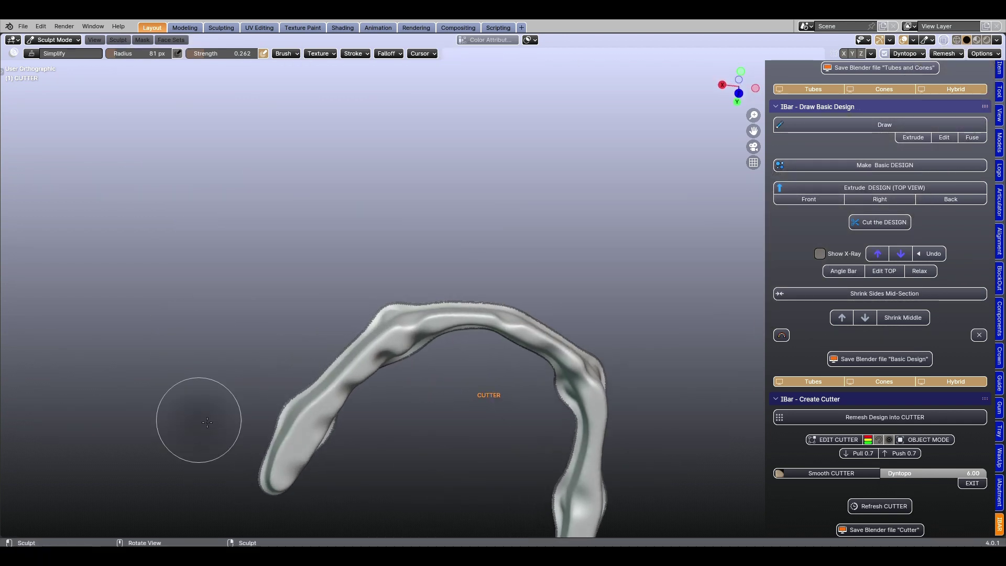
pyautogui.moveTo(486, 440)
pyautogui.mouseDown(button='middle')
pyautogui.moveTo(458, 422)
pyautogui.moveTo(451, 73)
pyautogui.mouseUp(button='middle')
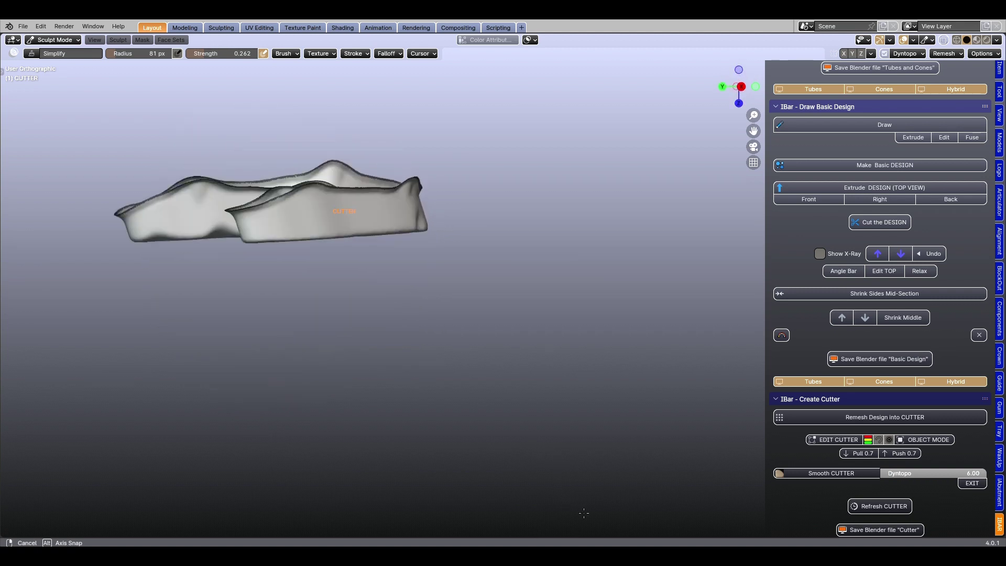
pyautogui.moveTo(341, 218)
pyautogui.mouseDown(button='middle')
pyautogui.moveTo(535, 231)
pyautogui.moveTo(576, 130)
pyautogui.moveTo(473, 288)
pyautogui.moveTo(691, 360)
pyautogui.mouseUp(button='middle')
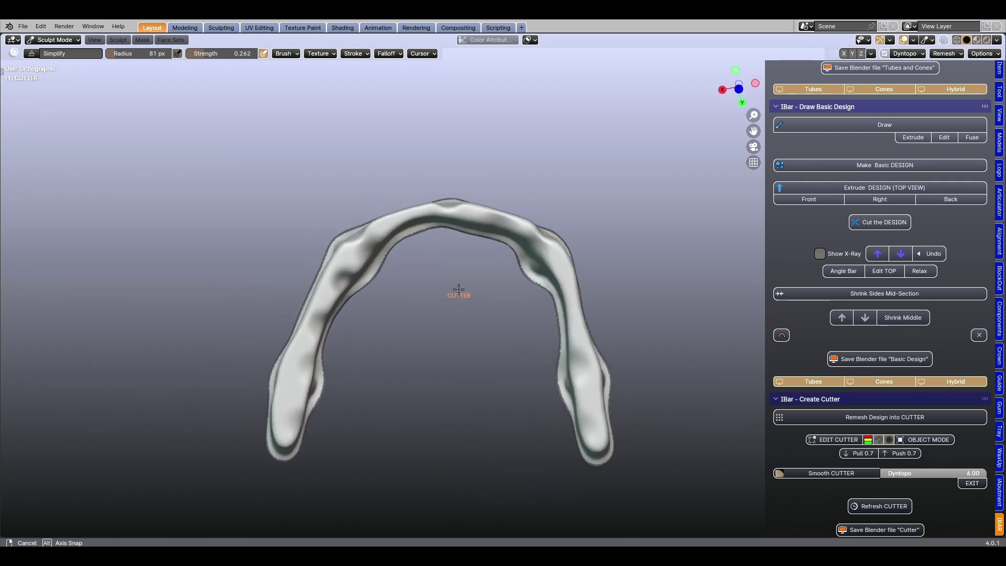
pyautogui.scroll(-2, 808, 381)
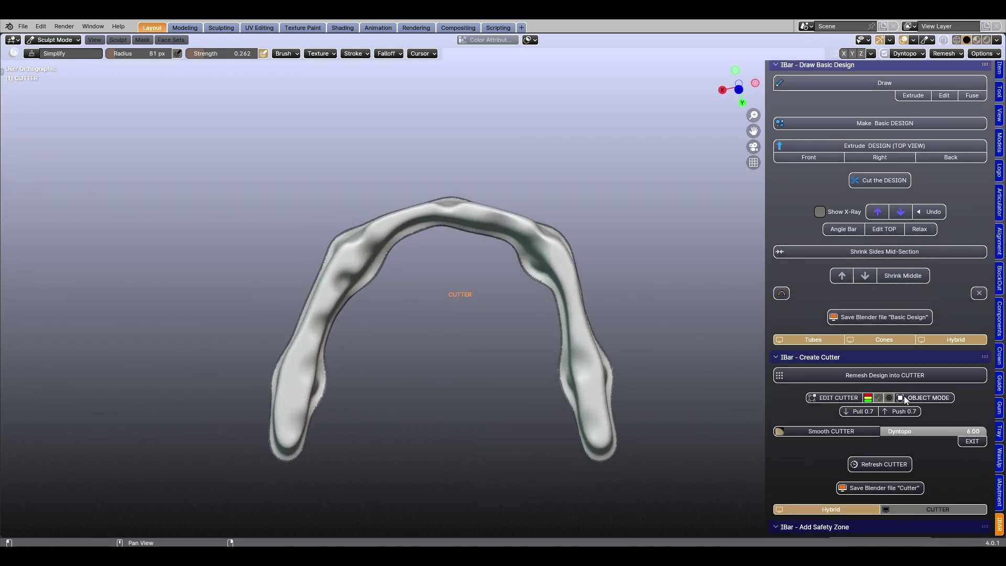
# Exit Sculpt Mode back to Object Mode.
pyautogui.click(975, 444)
pyautogui.scroll(-1, 864, 409)
pyautogui.scroll(-6, 875, 404)
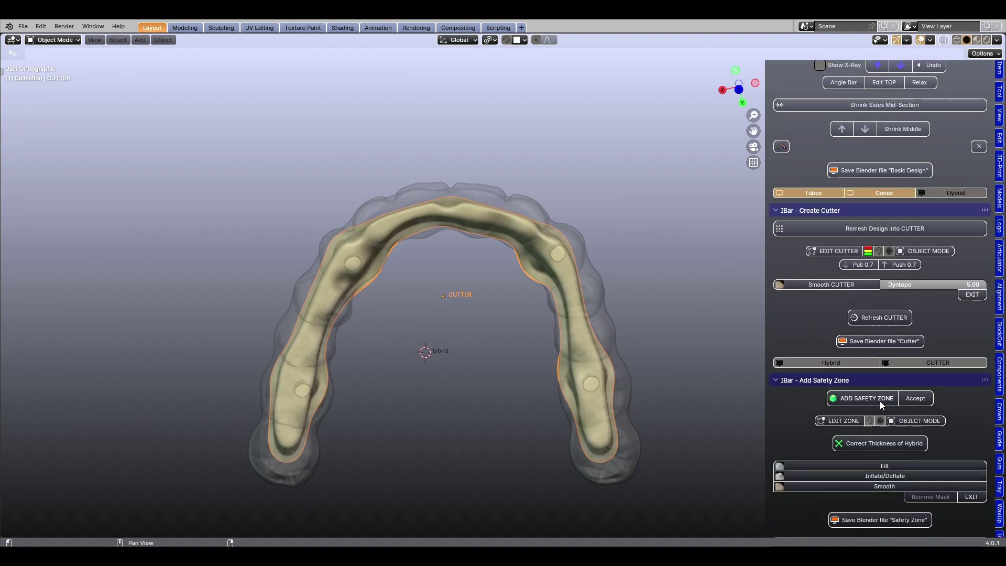
pyautogui.scroll(-2, 867, 382)
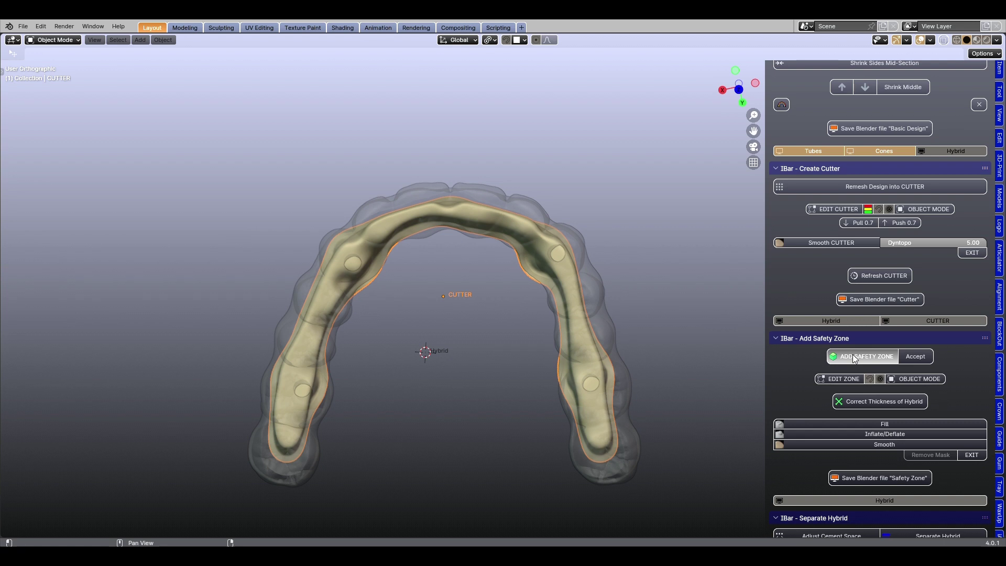
# Add a safety zone of 1.5 mm thickness around the hybrid.
pyautogui.click(855, 356)
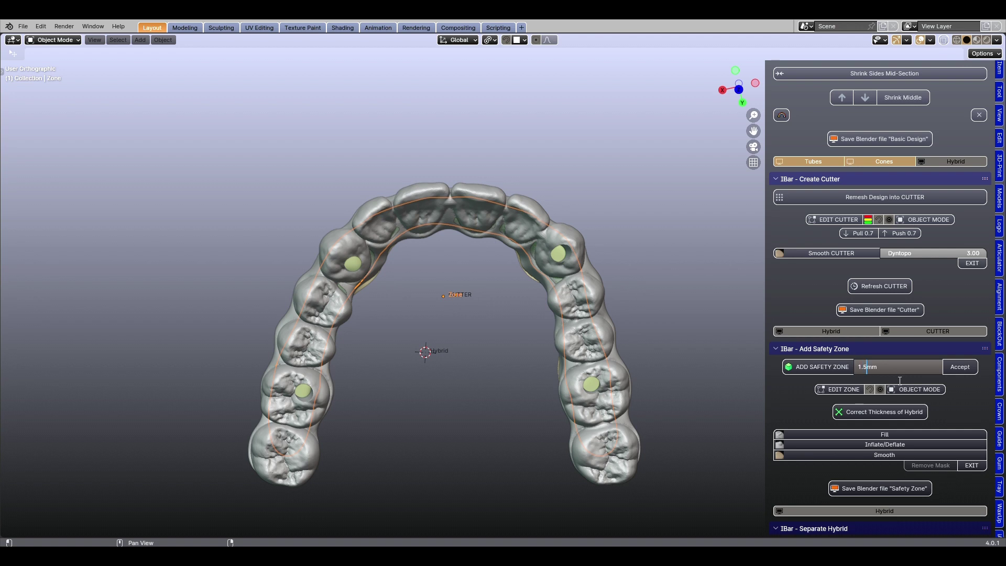
pyautogui.press('Return')
pyautogui.click(963, 364)
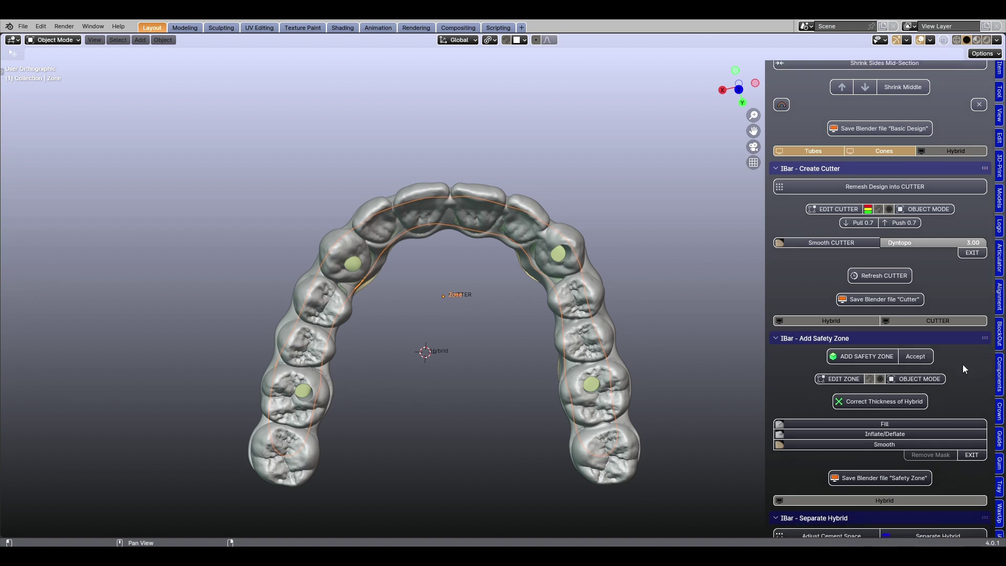
pyautogui.scroll(-3, 962, 364)
pyautogui.scroll(-1, 963, 363)
# Open Adjust Cement Space and set thickness, spacer and compensation to 0.12 mm.
pyautogui.click(832, 438)
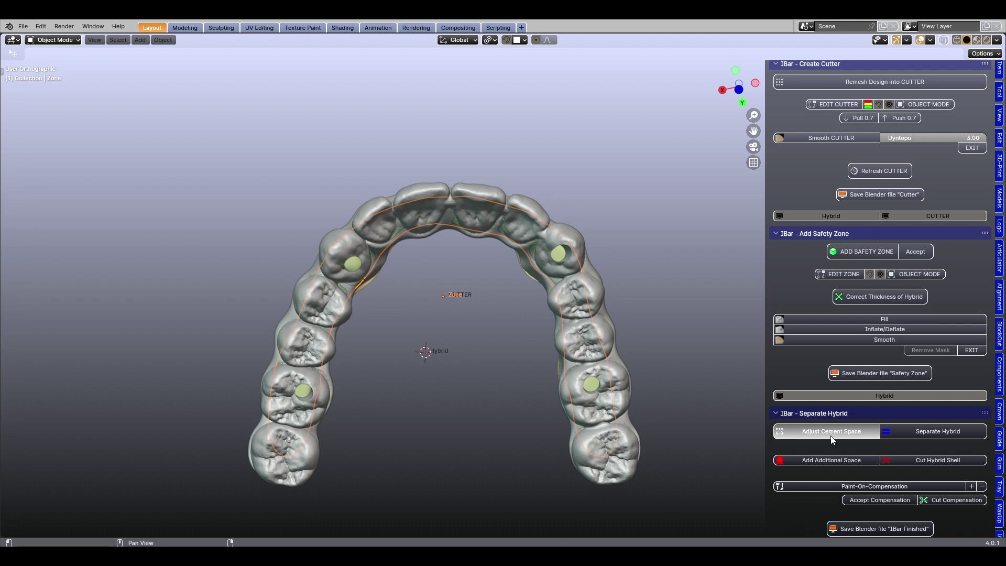
pyautogui.click(859, 444)
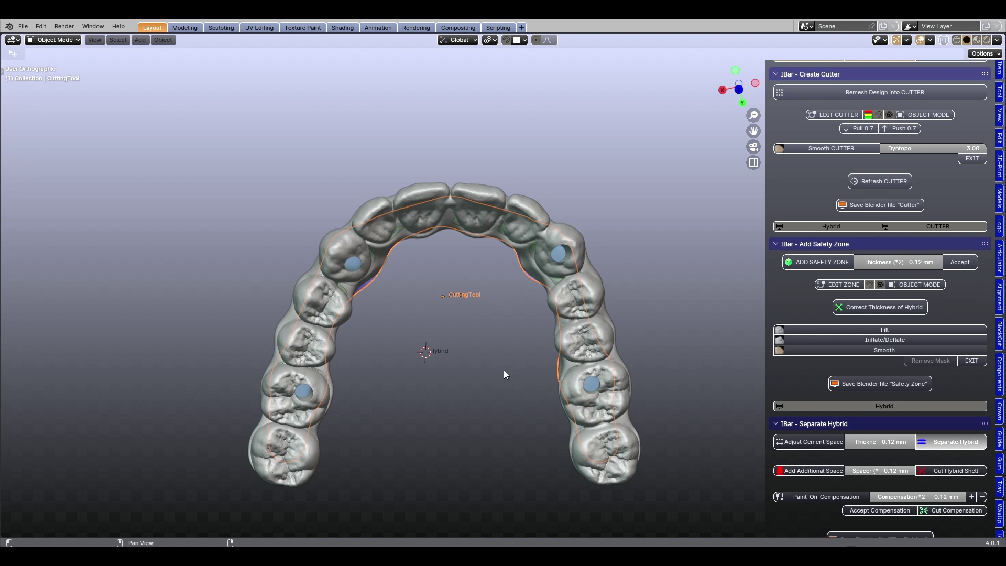
# Bring the separated arch to a centred, close-up front view.
pyautogui.moveTo(545, 387)
pyautogui.mouseDown(button='middle')
pyautogui.moveTo(612, 390)
pyautogui.moveTo(449, 212)
pyautogui.mouseUp(button='middle')
pyautogui.scroll(-4, 425, 356)
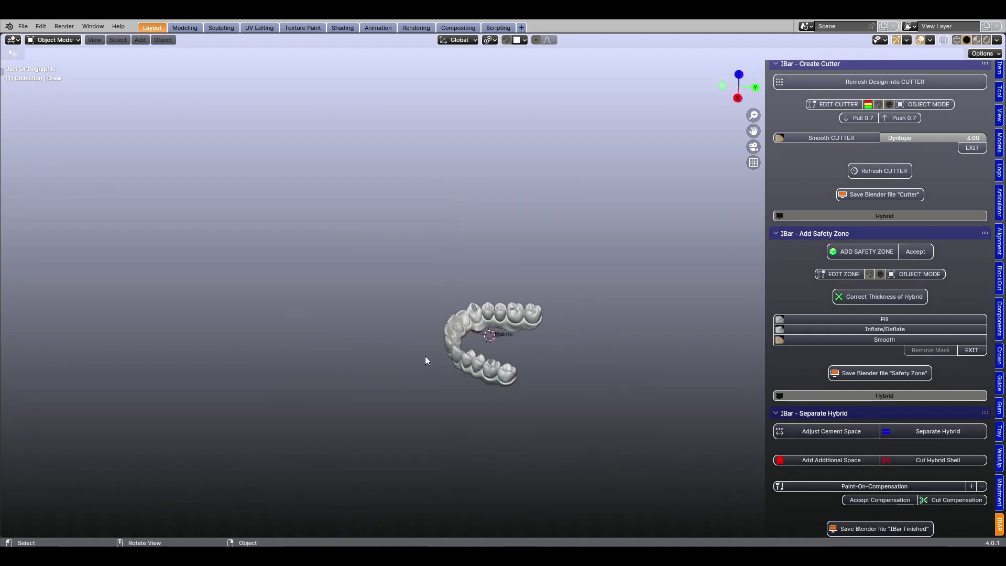
pyautogui.moveTo(425, 356)
pyautogui.mouseDown(button='middle')
pyautogui.moveTo(591, 243)
pyautogui.moveTo(593, 197)
pyautogui.mouseUp(button='middle')
pyautogui.scroll(2, 360, 469)
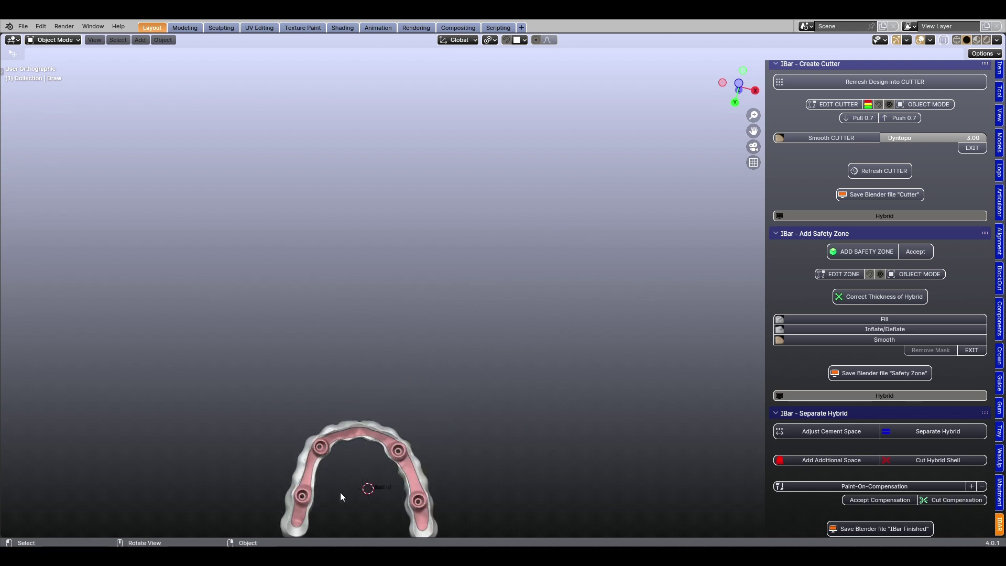
pyautogui.moveTo(340, 496)
pyautogui.keyDown('shift'); pyautogui.mouseDown(button='middle')
pyautogui.moveTo(460, 303)
pyautogui.moveTo(416, 304)
pyautogui.moveTo(415, 257)
pyautogui.mouseUp(button='middle'); pyautogui.keyUp('shift')
pyautogui.scroll(3, 460, 304)
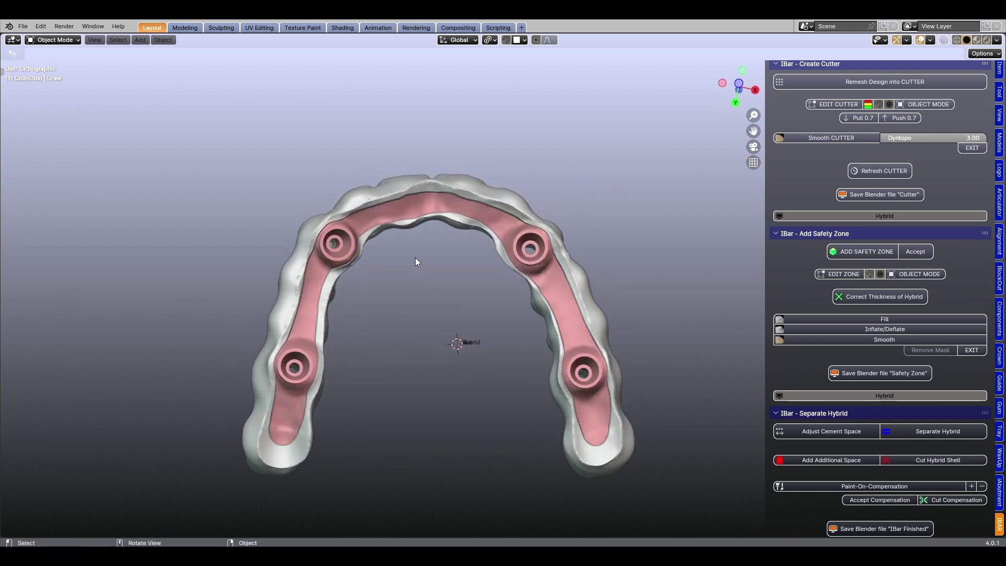
pyautogui.moveTo(394, 201); pyautogui.dragTo(420, 423, button='middle')
# Hide the tooth shell to inspect the pink bar from several angles.
pyautogui.click(399, 237)
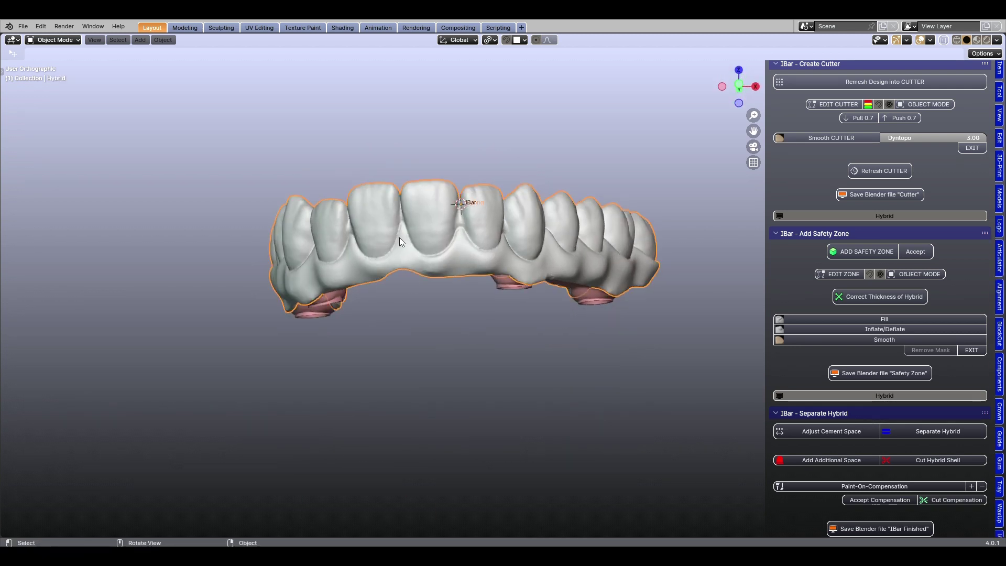
pyautogui.press('h')
pyautogui.moveTo(481, 321)
pyautogui.mouseDown(button='middle')
pyautogui.moveTo(485, 415)
pyautogui.moveTo(496, 426)
pyautogui.moveTo(643, 382)
pyautogui.moveTo(689, 393)
pyautogui.moveTo(421, 268)
pyautogui.moveTo(410, 282)
pyautogui.moveTo(415, 322)
pyautogui.moveTo(451, 466)
pyautogui.moveTo(429, 368)
pyautogui.moveTo(320, 367)
pyautogui.moveTo(270, 388)
pyautogui.moveTo(505, 403)
pyautogui.moveTo(415, 438)
pyautogui.moveTo(467, 433)
pyautogui.moveTo(471, 443)
pyautogui.moveTo(449, 394)
pyautogui.moveTo(448, 457)
pyautogui.moveTo(250, 432)
pyautogui.mouseUp(button='middle')
pyautogui.hotkey('alt', 'h')
pyautogui.click(267, 396)
pyautogui.hotkey('shift', 'h')
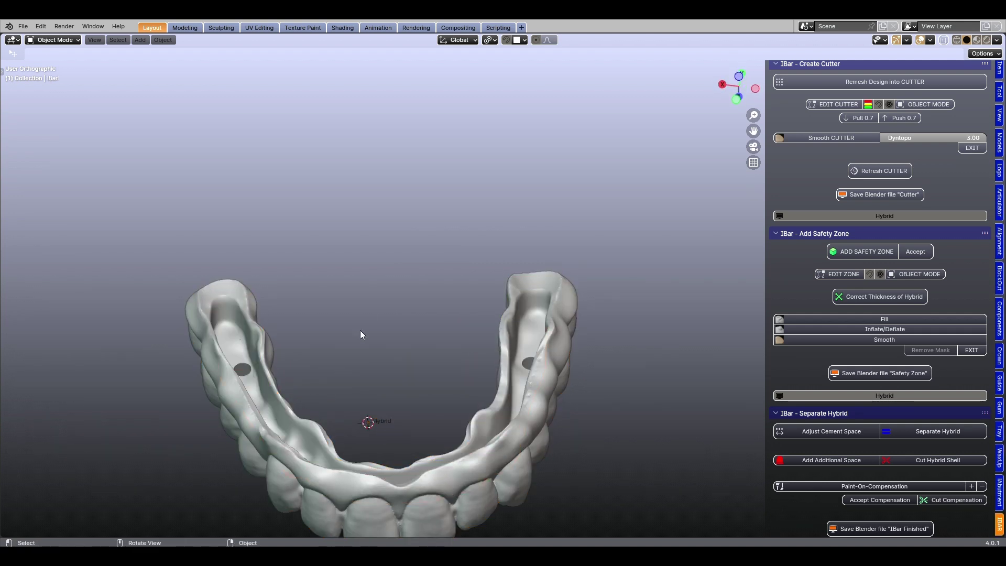
pyautogui.moveTo(360, 330)
pyautogui.mouseDown(button='middle')
pyautogui.moveTo(378, 360)
pyautogui.moveTo(488, 365)
pyautogui.moveTo(596, 341)
pyautogui.moveTo(401, 291)
pyautogui.mouseUp(button='middle')
pyautogui.moveTo(346, 258)
pyautogui.mouseDown(button='middle')
pyautogui.moveTo(410, 299)
pyautogui.moveTo(414, 285)
pyautogui.moveTo(415, 429)
pyautogui.moveTo(416, 179)
pyautogui.moveTo(438, 257)
pyautogui.moveTo(386, 297)
pyautogui.moveTo(403, 307)
pyautogui.moveTo(420, 278)
pyautogui.moveTo(381, 196)
pyautogui.moveTo(393, 430)
pyautogui.moveTo(671, 482)
pyautogui.moveTo(444, 395)
pyautogui.moveTo(418, 418)
pyautogui.moveTo(420, 294)
pyautogui.moveTo(413, 412)
pyautogui.moveTo(490, 446)
pyautogui.moveTo(473, 476)
pyautogui.moveTo(463, 434)
pyautogui.moveTo(396, 387)
pyautogui.moveTo(397, 350)
pyautogui.moveTo(406, 351)
pyautogui.moveTo(322, 278)
pyautogui.mouseUp(button='middle')
pyautogui.click(319, 262)
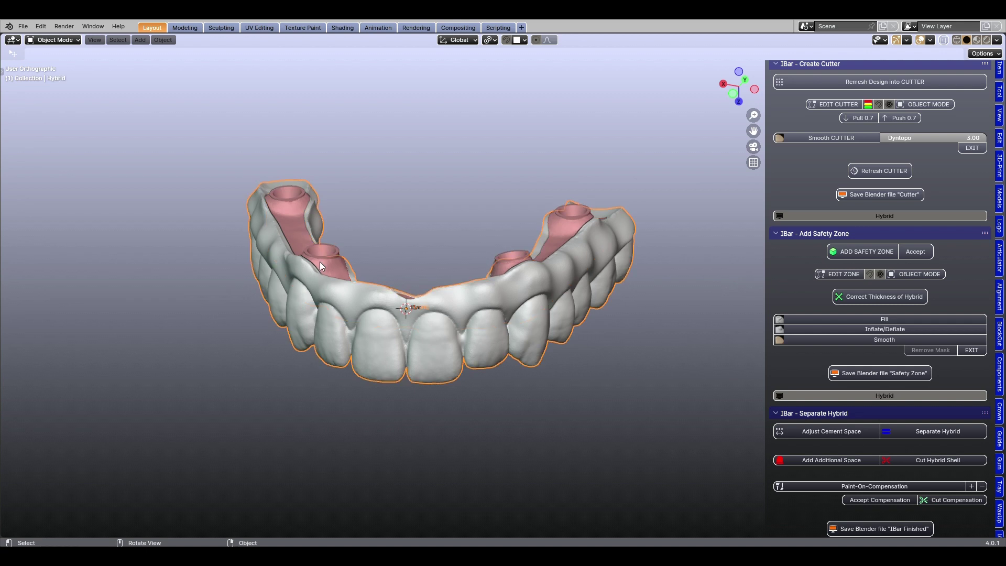
pyautogui.press('h')
pyautogui.moveTo(388, 355)
pyautogui.mouseDown(button='middle')
pyautogui.moveTo(404, 311)
pyautogui.moveTo(391, 240)
pyautogui.moveTo(400, 205)
pyautogui.mouseUp(button='middle')
pyautogui.scroll(-2, 454, 355)
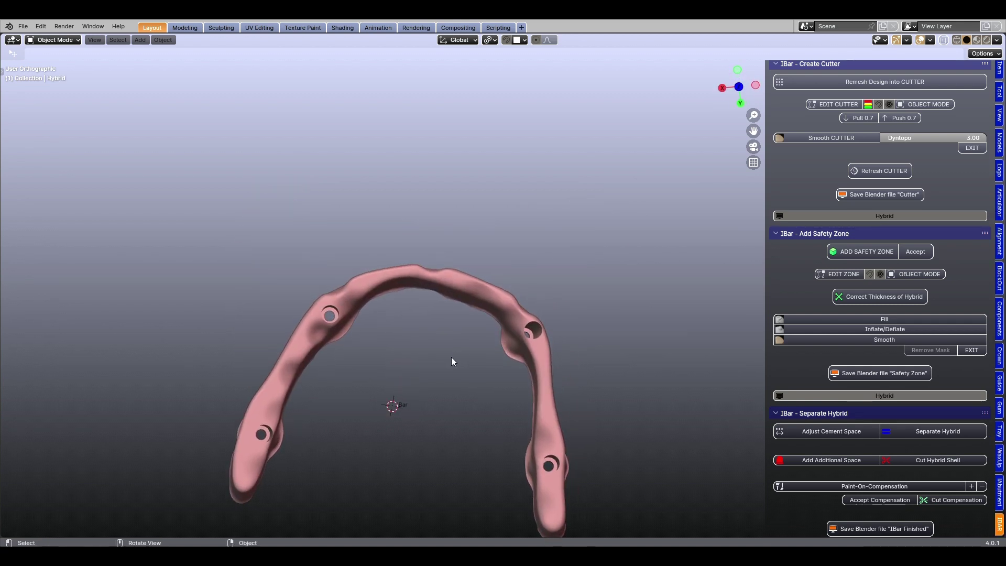
pyautogui.scroll(-2, 449, 363)
pyautogui.moveTo(448, 369)
pyautogui.mouseDown(button='middle')
pyautogui.moveTo(420, 373)
pyautogui.moveTo(421, 360)
pyautogui.mouseUp(button='middle')
pyautogui.scroll(3, 421, 360)
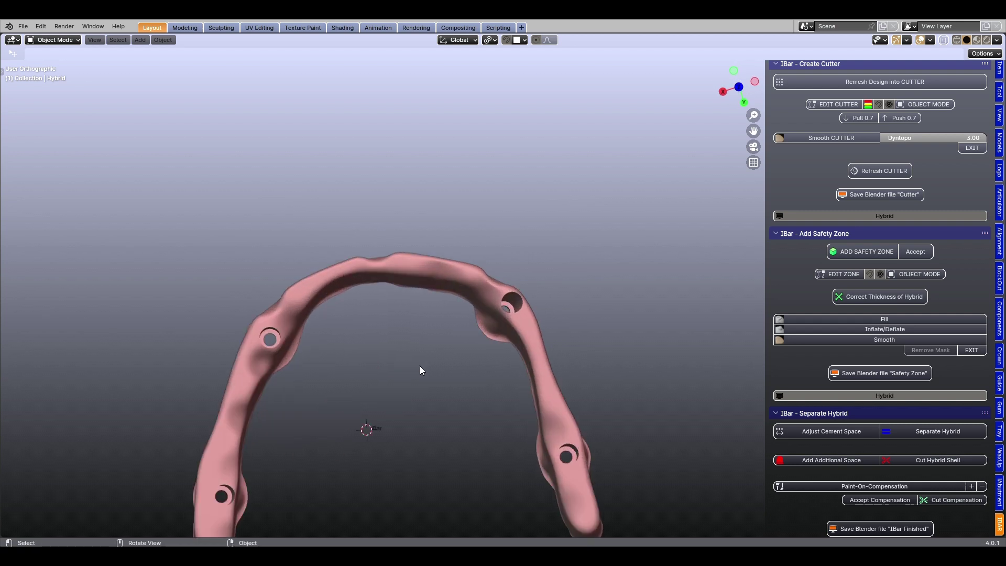
pyautogui.moveTo(414, 394)
pyautogui.mouseDown(button='middle')
pyautogui.moveTo(422, 288)
pyautogui.moveTo(427, 337)
pyautogui.moveTo(427, 309)
pyautogui.moveTo(439, 329)
pyautogui.moveTo(429, 299)
pyautogui.moveTo(447, 478)
pyautogui.moveTo(441, 321)
pyautogui.moveTo(440, 351)
pyautogui.moveTo(454, 350)
pyautogui.moveTo(449, 489)
pyautogui.moveTo(440, 400)
pyautogui.moveTo(442, 497)
pyautogui.moveTo(438, 379)
pyautogui.moveTo(441, 397)
pyautogui.mouseUp(button='middle')
pyautogui.hotkey('alt', 'h')
pyautogui.click(432, 240)
# Orbit slightly to a different front angle of the finished hybrid.
pyautogui.moveTo(433, 240)
pyautogui.mouseDown(button='middle')
pyautogui.moveTo(405, 230)
pyautogui.moveTo(406, 202)
pyautogui.moveTo(397, 225)
pyautogui.mouseUp(button='middle')
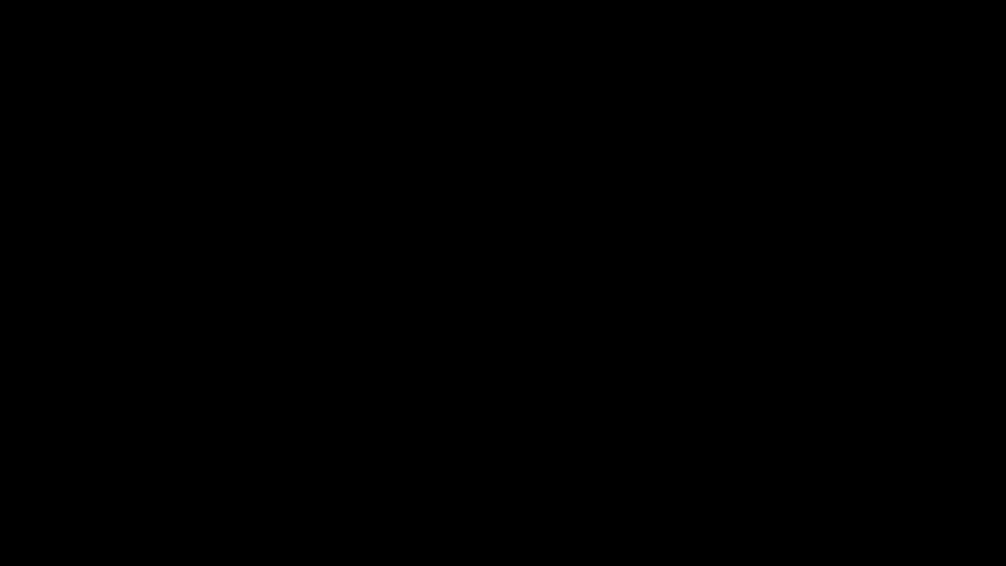